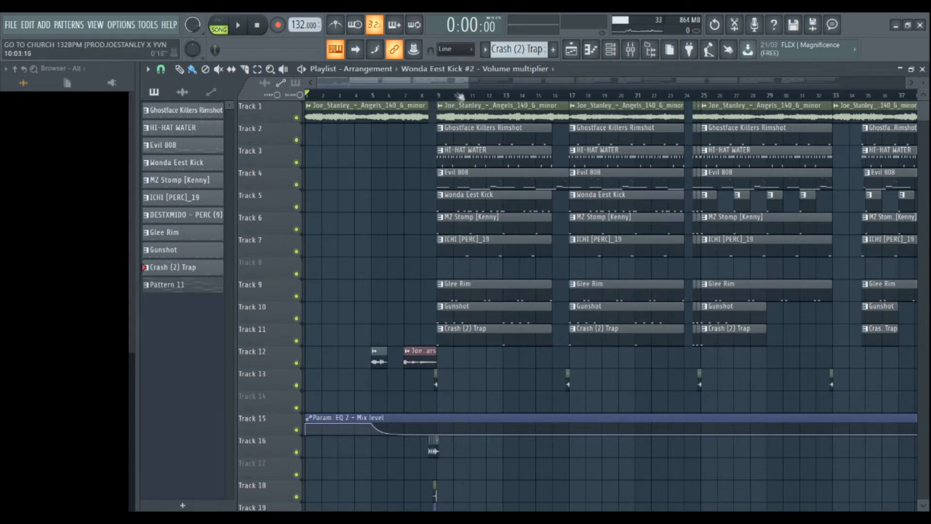
- Play the Track 1 melody soloed together with the EQ mix level automation on Track 15, and restore all playlist tracks
right_click(297, 118)
scroll(395, 255, down, 1)
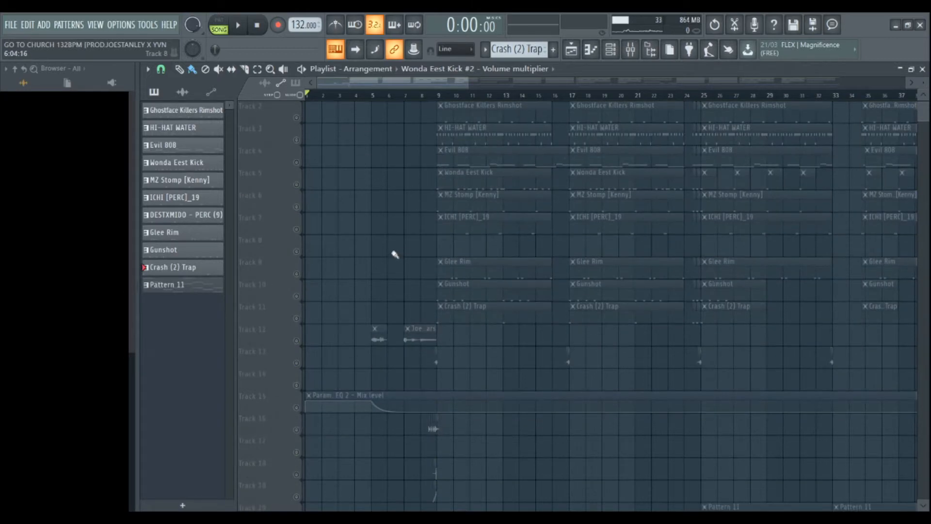
click(296, 408)
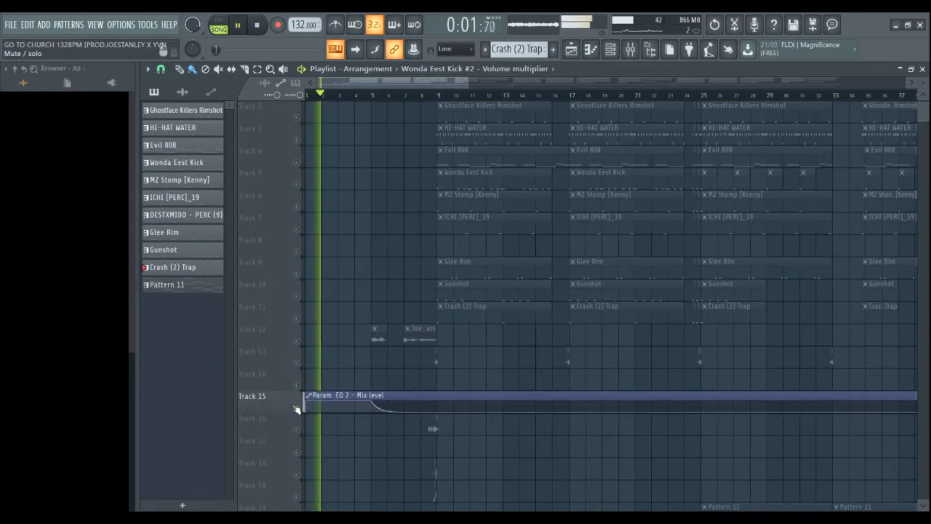
scroll(312, 395, up, 1)
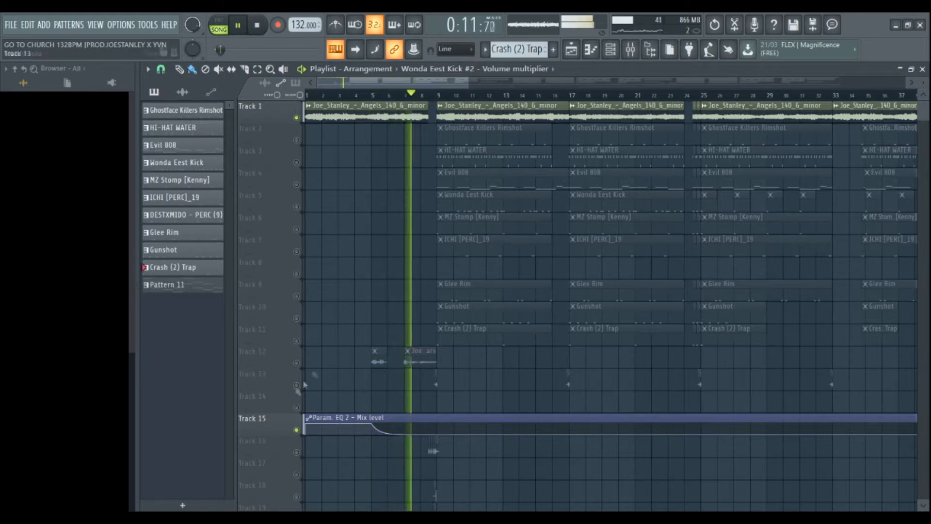
key(space)
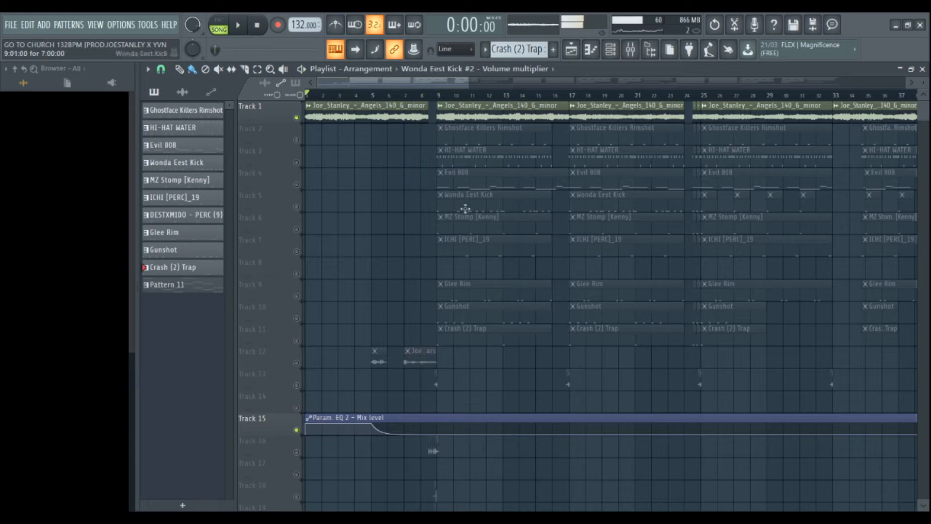
right_click(297, 118)
right_click(297, 118)
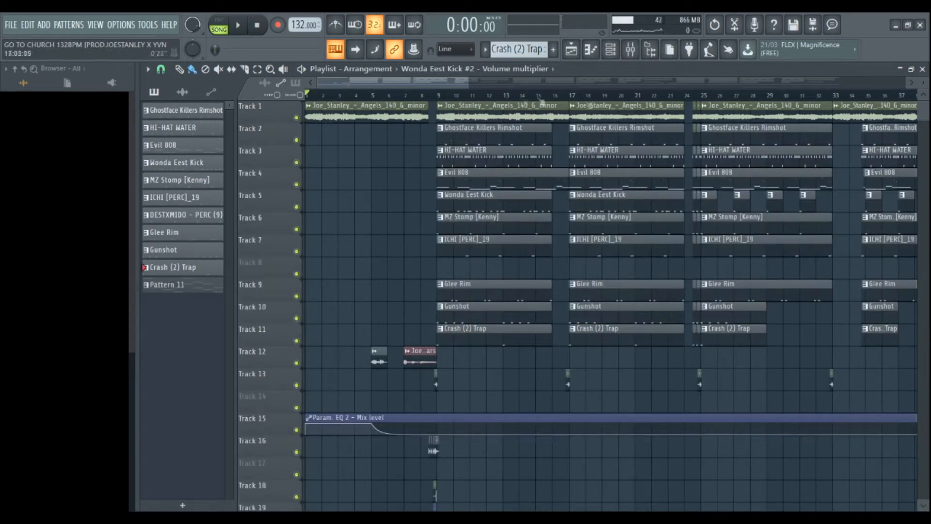
- Open the Ghostface Killers Rimshot pattern in the piano roll and play it on its own in pattern mode
double_click(775, 133)
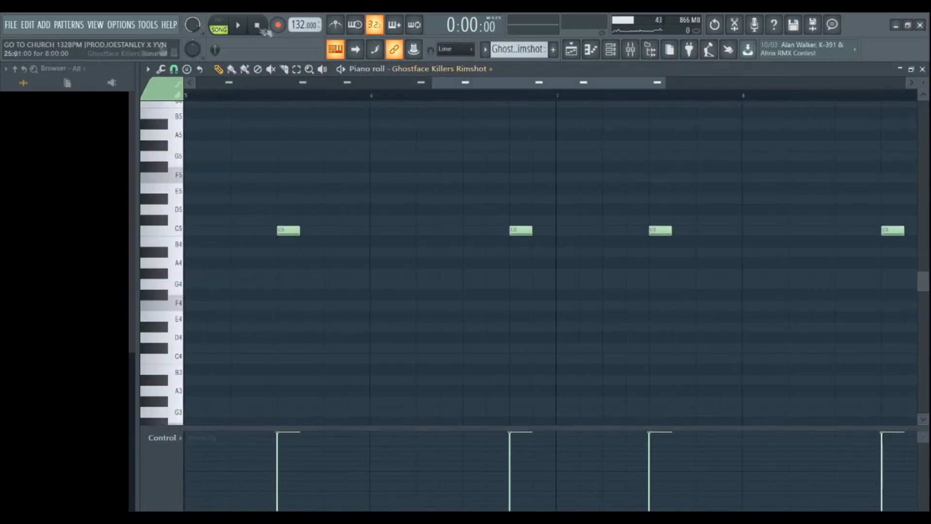
click(217, 23)
scroll(299, 110, down, 4)
key(space)
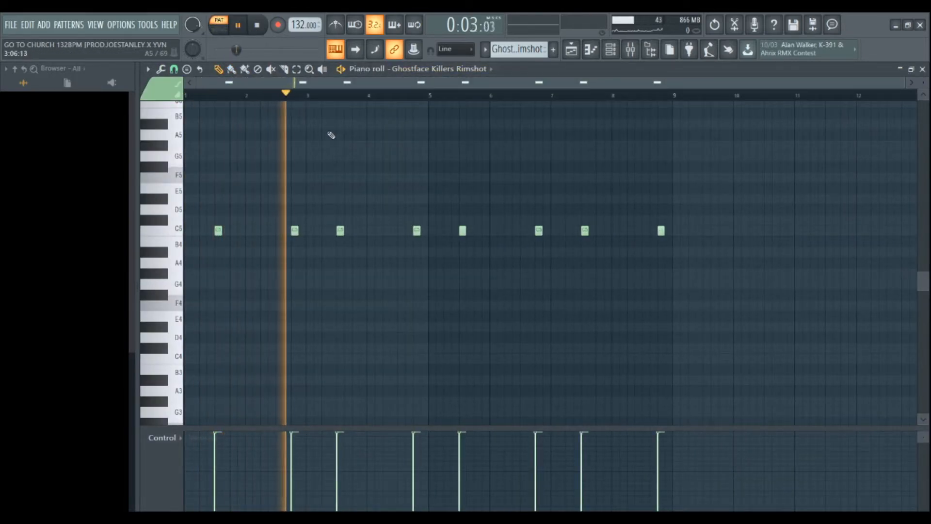
key(space)
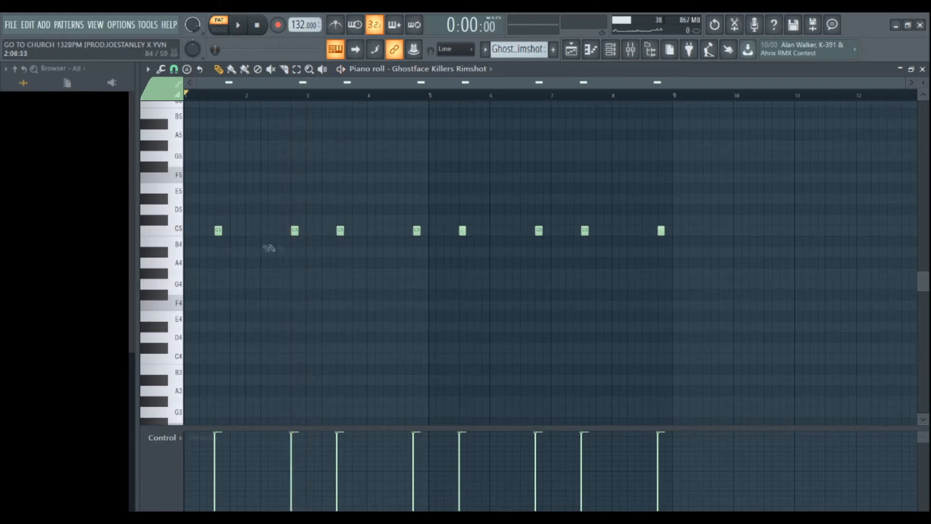
- Open the HI-HAT WATER pattern from the playlist in the piano roll and play it from its first bar
click(571, 50)
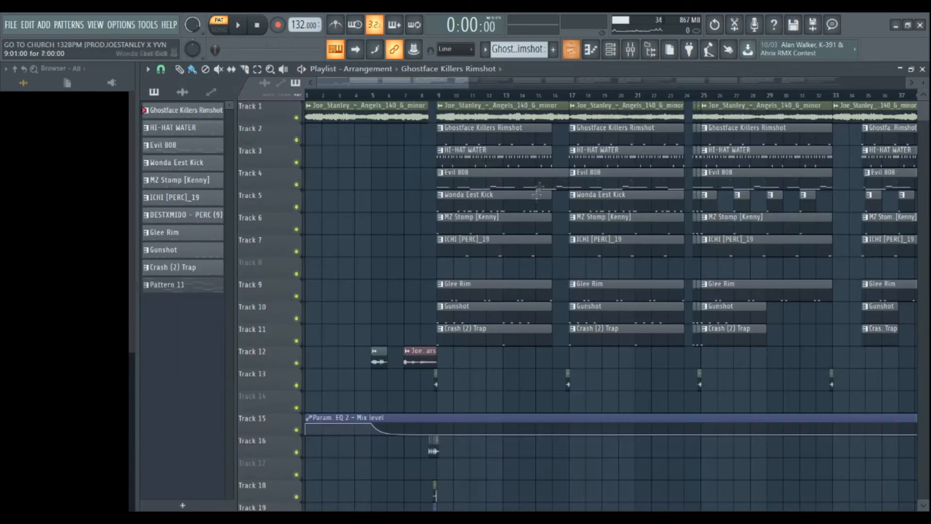
double_click(749, 163)
drag(375, 81, 257, 80)
key(space)
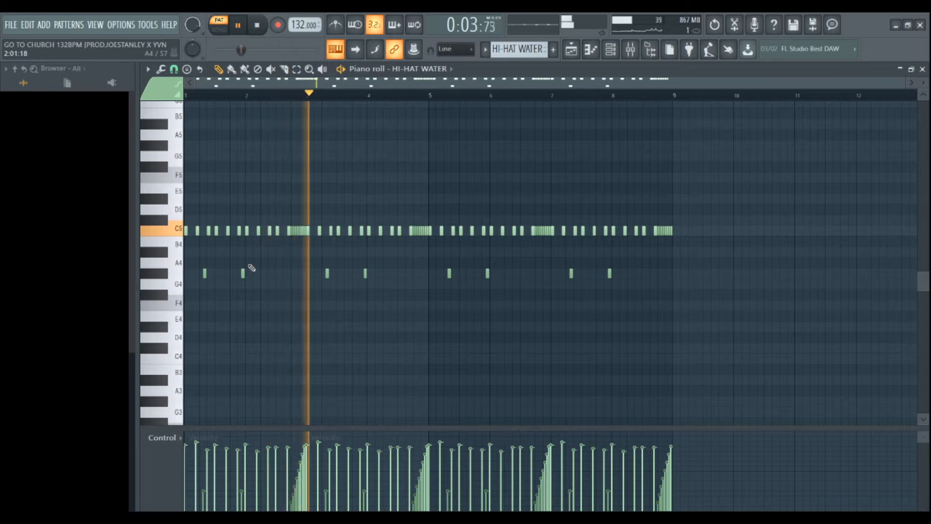
key(space)
- Highlight the opening C5 hi-hat notes and all the G#4 notes in the pattern to examine their placement and velocities
ctrl+scroll(191, 253, up, 6)
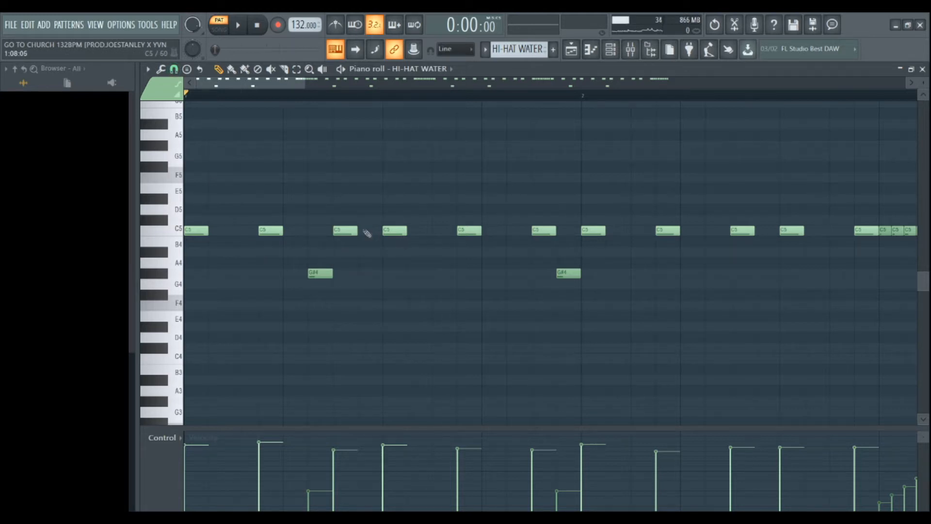
ctrl+drag(369, 244, 145, 212)
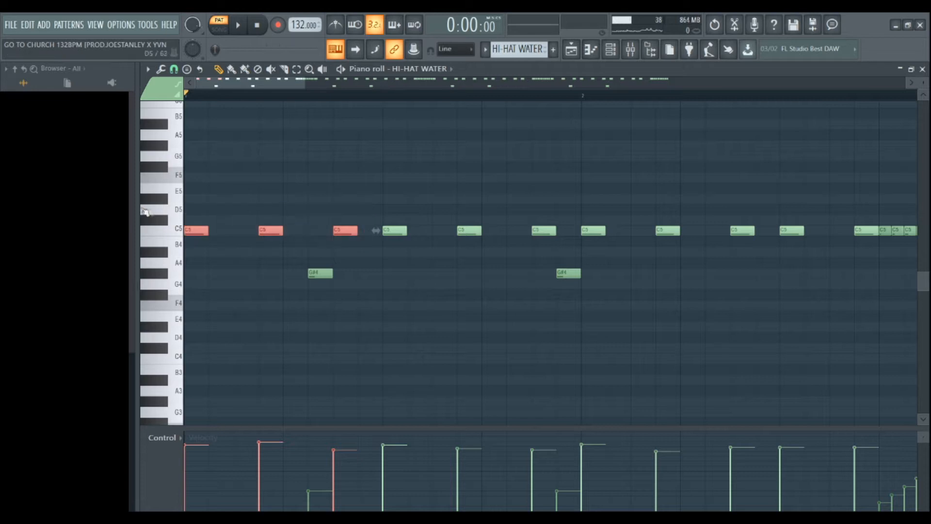
ctrl+drag(391, 267, 577, 204)
ctrl+drag(604, 268, 320, 289)
ctrl+scroll(427, 326, down, 5)
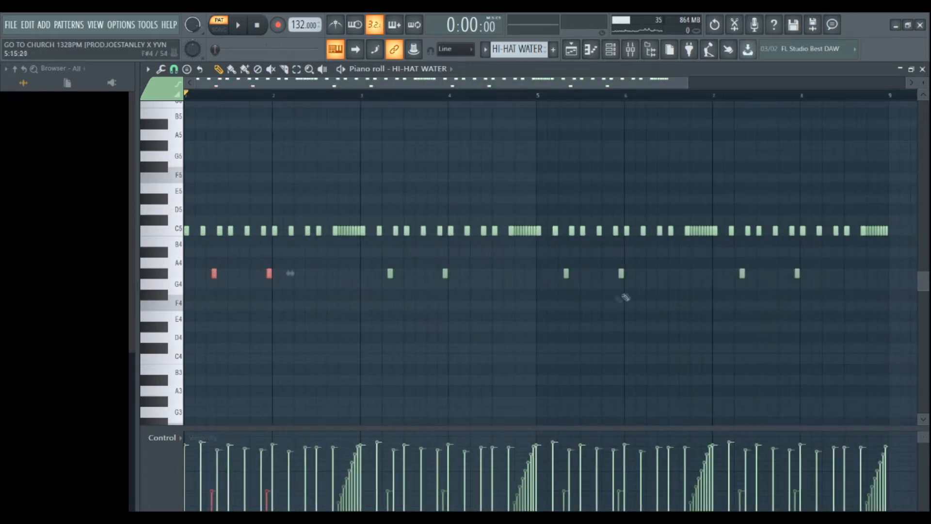
ctrl+drag(824, 274, 184, 250)
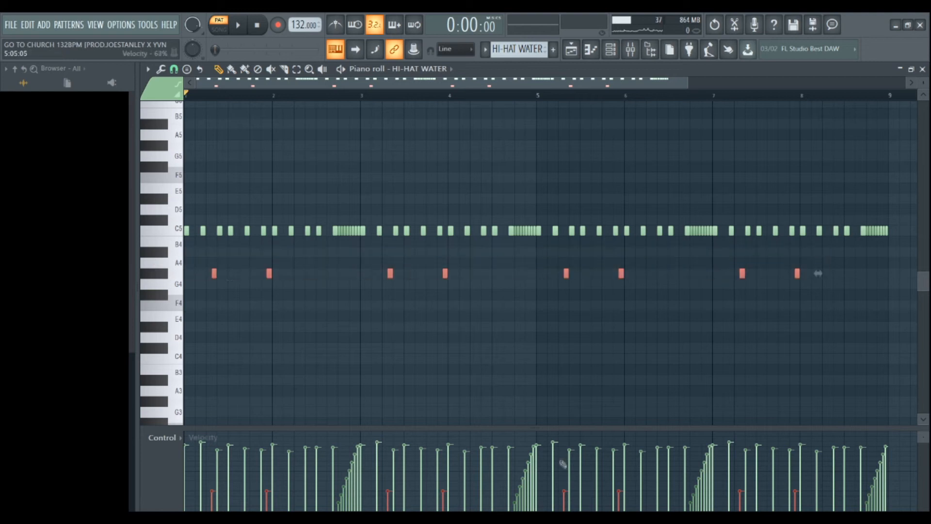
- Select the rapid C5 hi-hat roll just before bar 3 and play the pattern to hear its rising velocities
scroll(272, 283, up, 2)
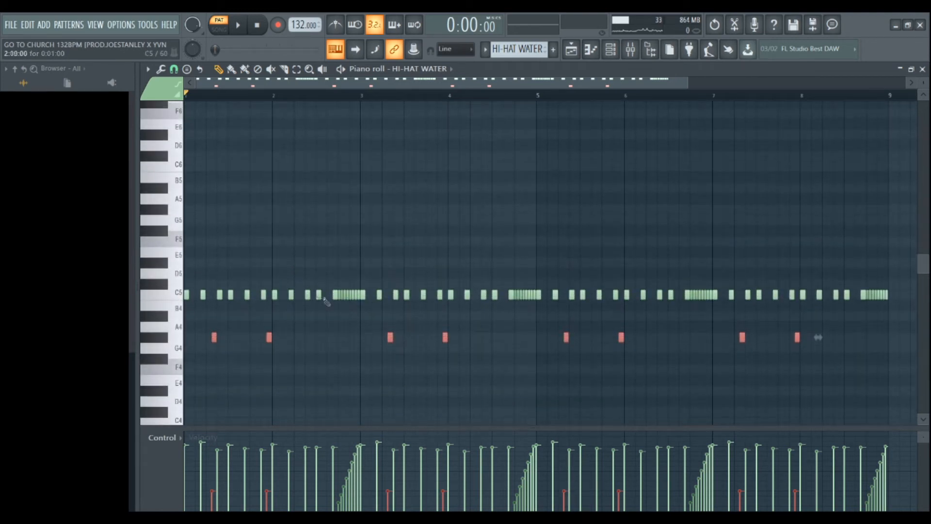
ctrl+scroll(336, 287, up, 5)
ctrl+drag(353, 286, 394, 292)
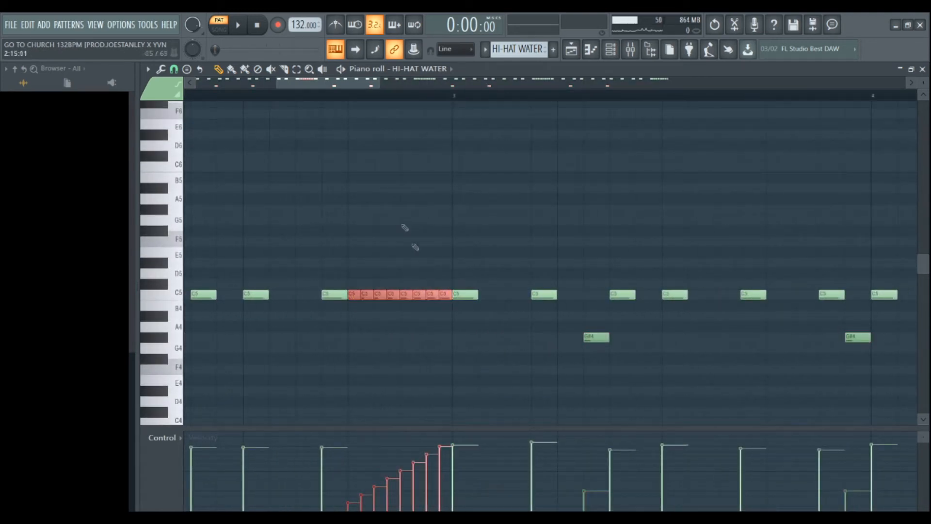
key(space)
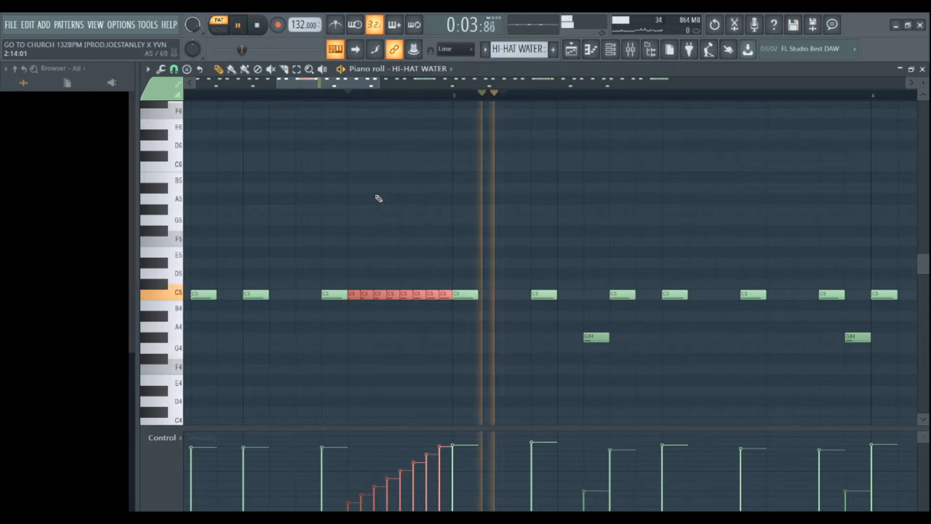
key(space)
ctrl+scroll(415, 266, down, 3)
scroll(426, 333, down, 5)
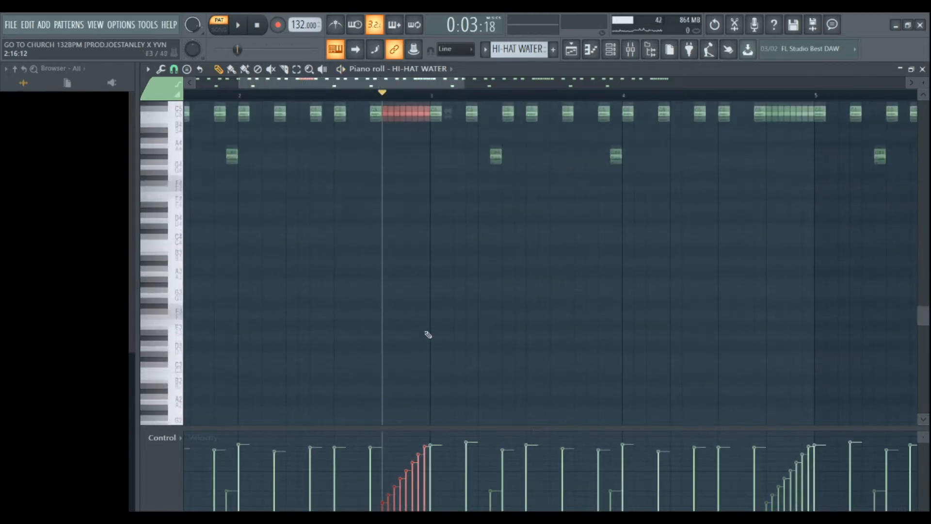
scroll(397, 279, up, 3)
ctrl+scroll(398, 273, down, 3)
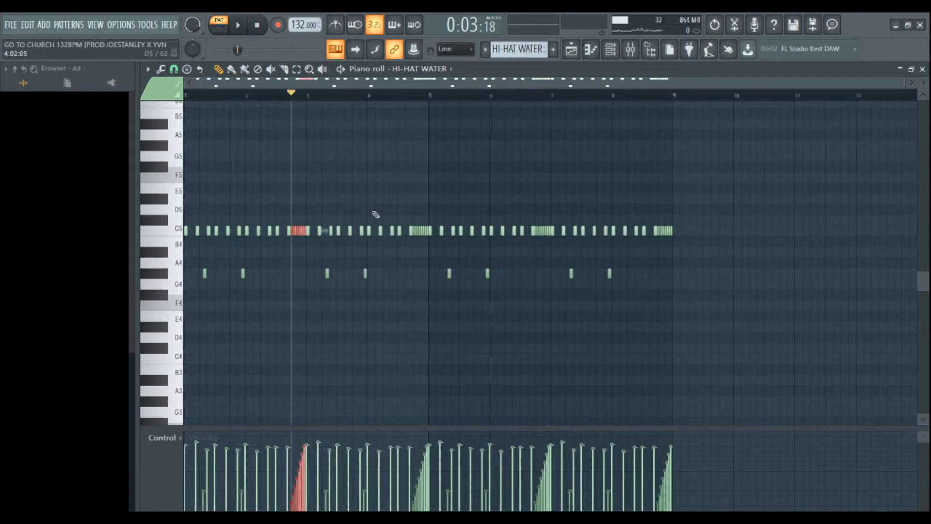
scroll(415, 203, up, 2)
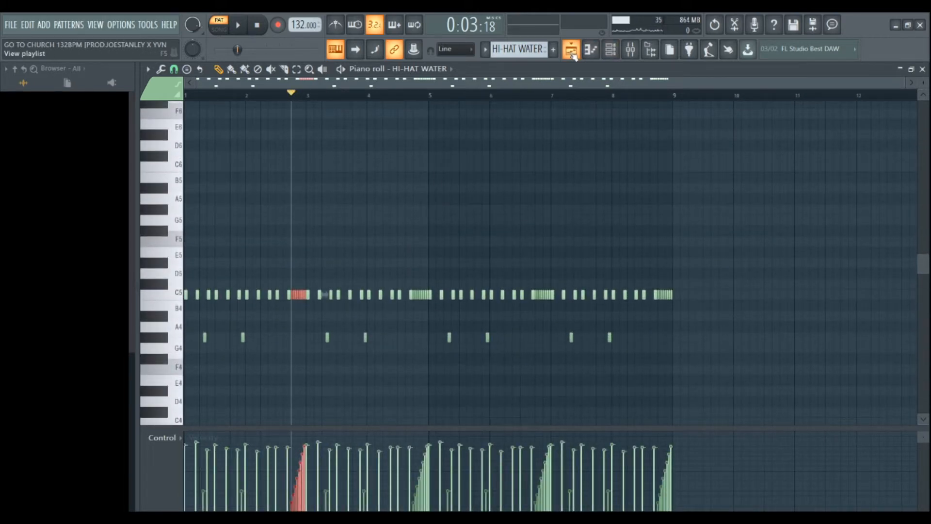
- Open the Evil 808 pattern from the playlist in the piano roll and briefly play it
click(572, 53)
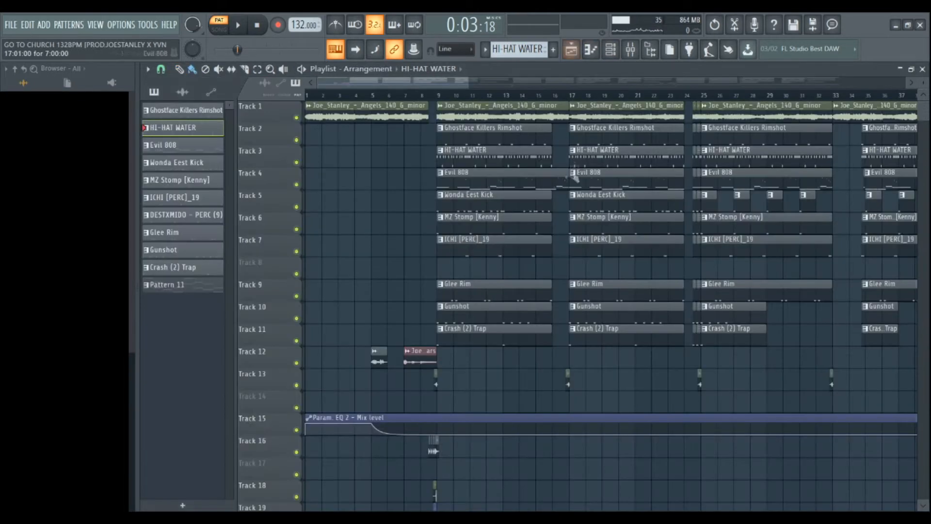
double_click(623, 181)
drag(411, 84, 187, 86)
click(240, 24)
click(257, 25)
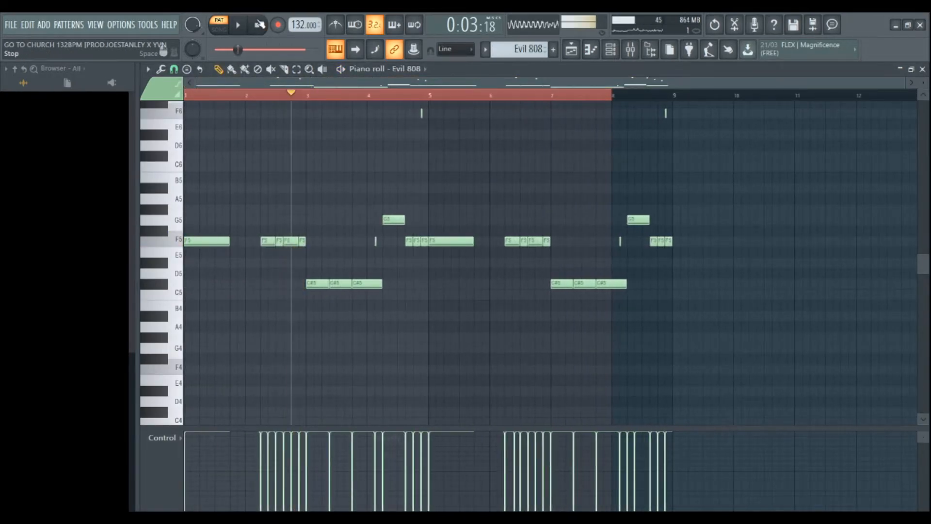
- Play the Evil 808 loop and examine its sustained bass notes and the short high notes above them
click(239, 25)
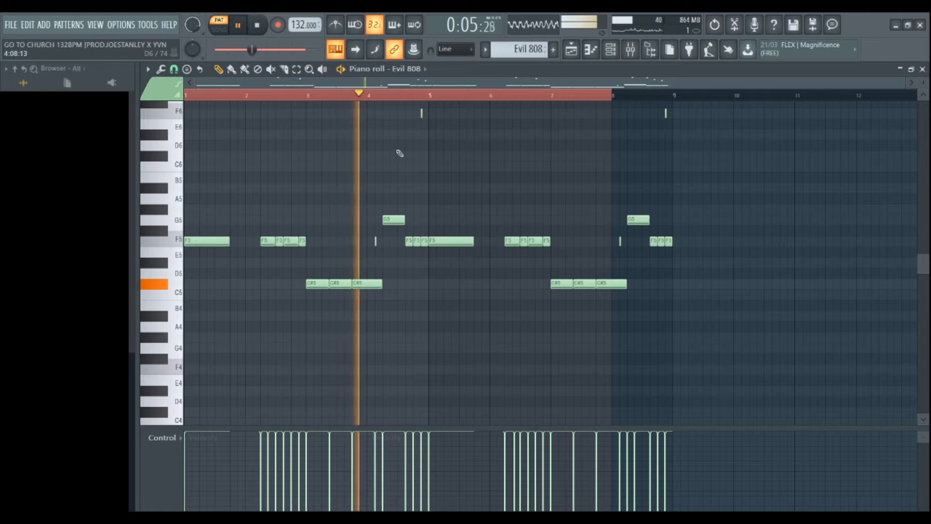
scroll(429, 170, up, 2)
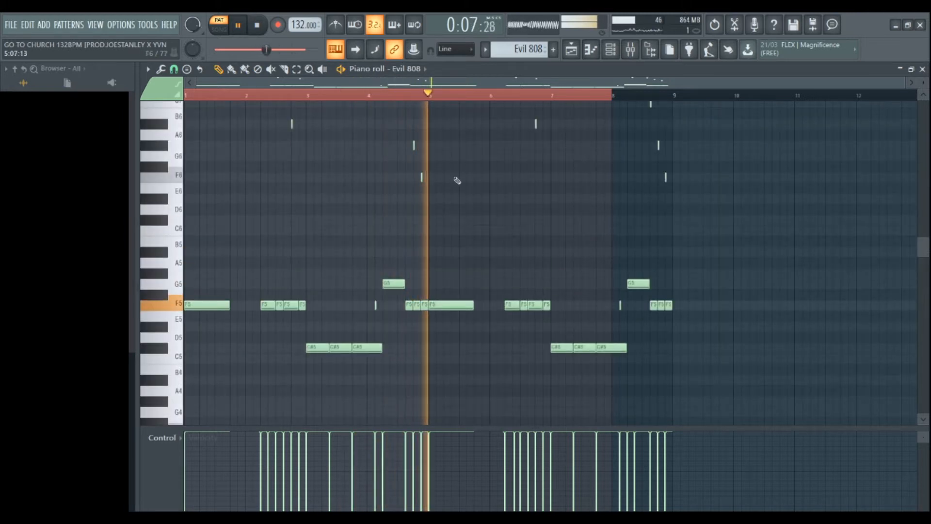
scroll(481, 194, up, 2)
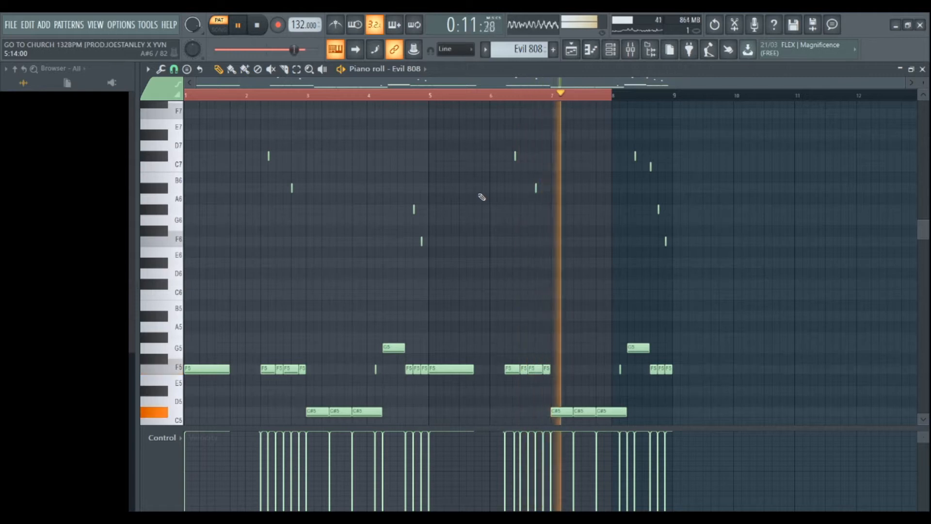
scroll(482, 197, down, 2)
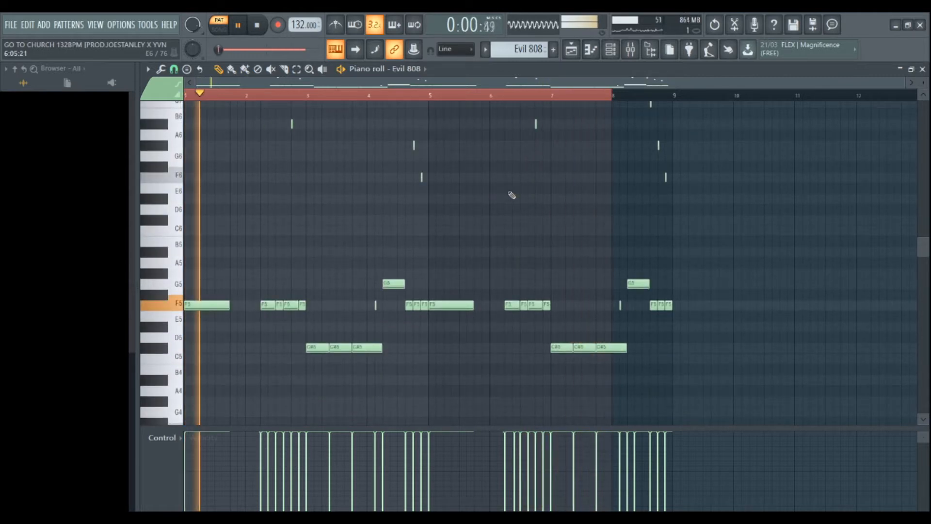
key(space)
- Clear the time selection in the Evil 808 pattern and play its ending from just before bar 8
scroll(537, 125, up, 2)
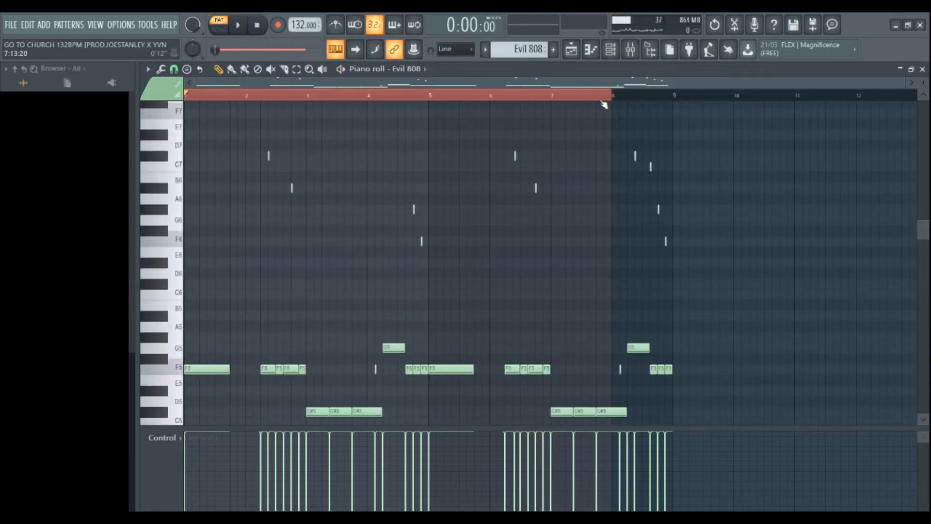
click(602, 99)
key(space)
click(609, 97)
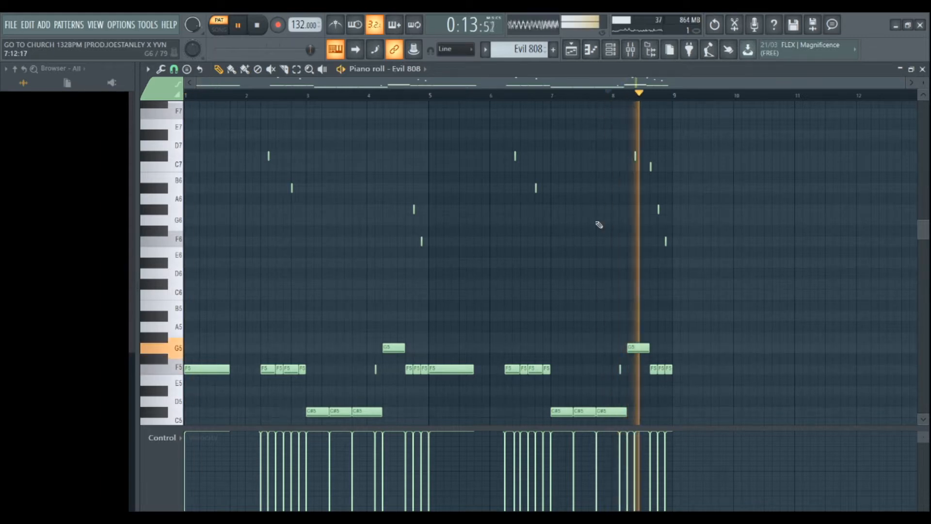
key(space)
- Open the Wonda Eest Kick pattern in the piano roll, clear its time selection and play it from the start
click(572, 49)
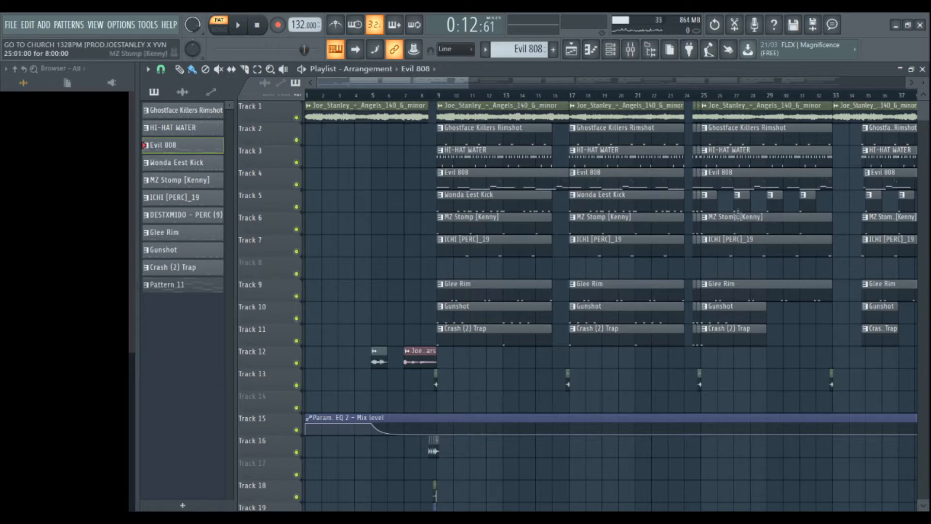
double_click(597, 197)
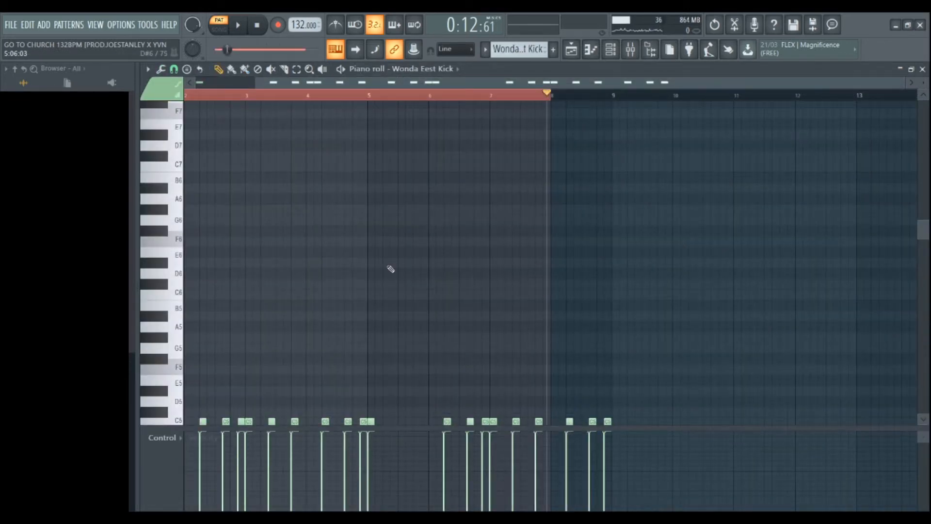
scroll(472, 103, left, 1)
key(ctrl+d)
click(257, 25)
scroll(319, 206, down, 4)
key(space)
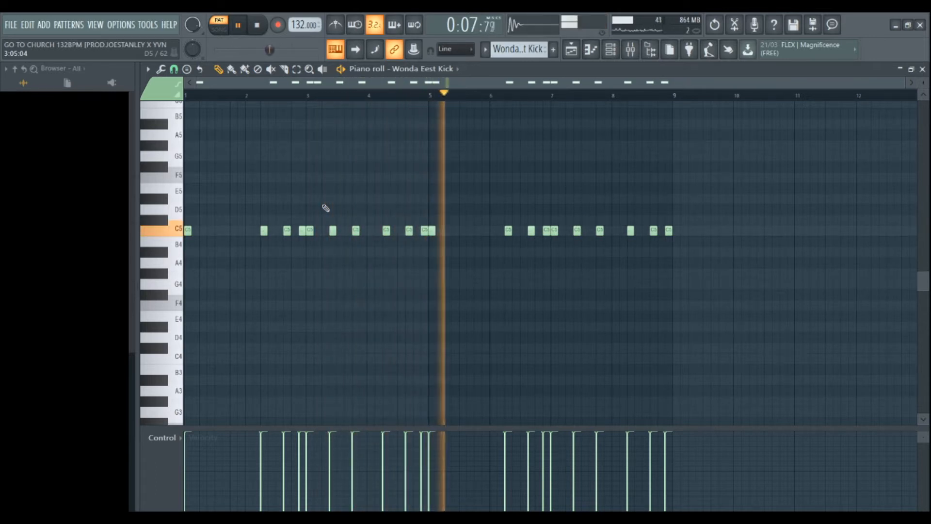
key(space)
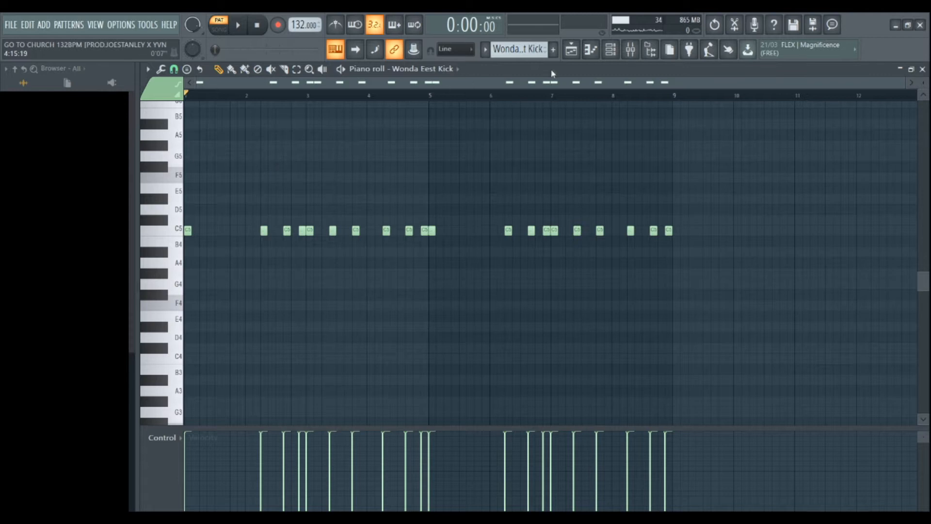
- Open the MZ Stomp [Kenny] pattern from the playlist in the piano roll and briefly play it from the start
click(575, 52)
double_click(488, 221)
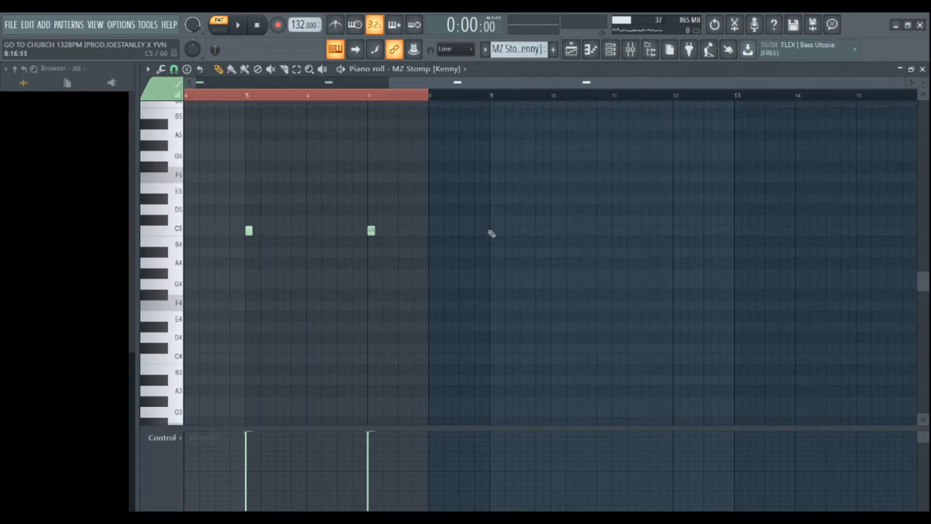
drag(421, 84, 226, 84)
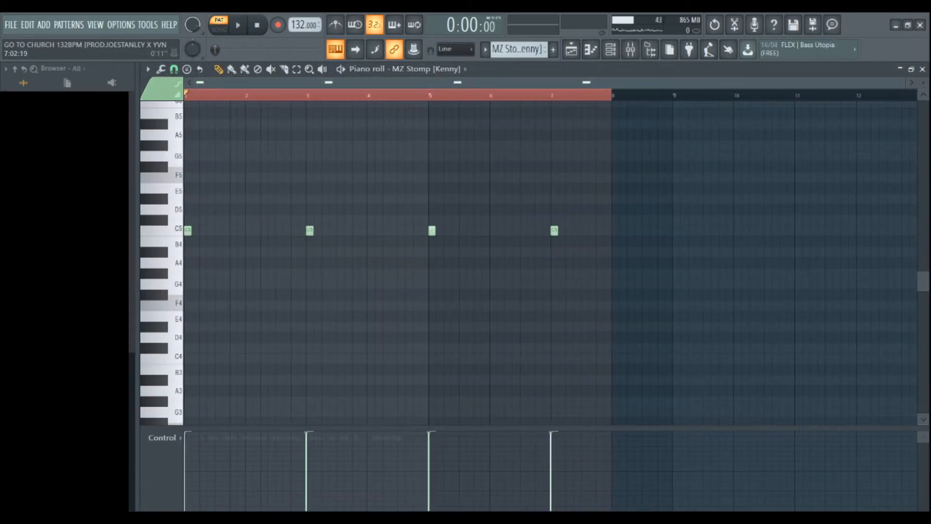
key(space)
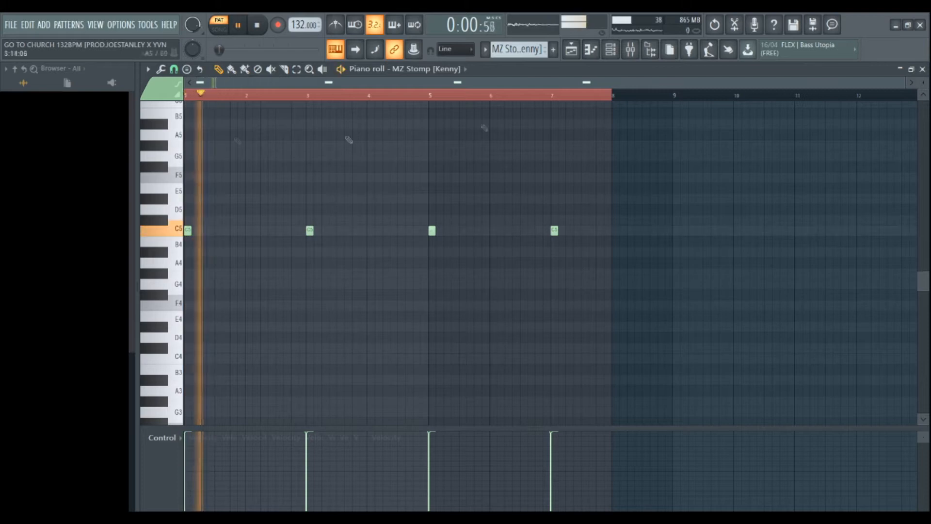
key(space)
- Open the ICHI [PERC]_19 pattern from the playlist in the piano roll and play its groups of C5 hits
click(571, 50)
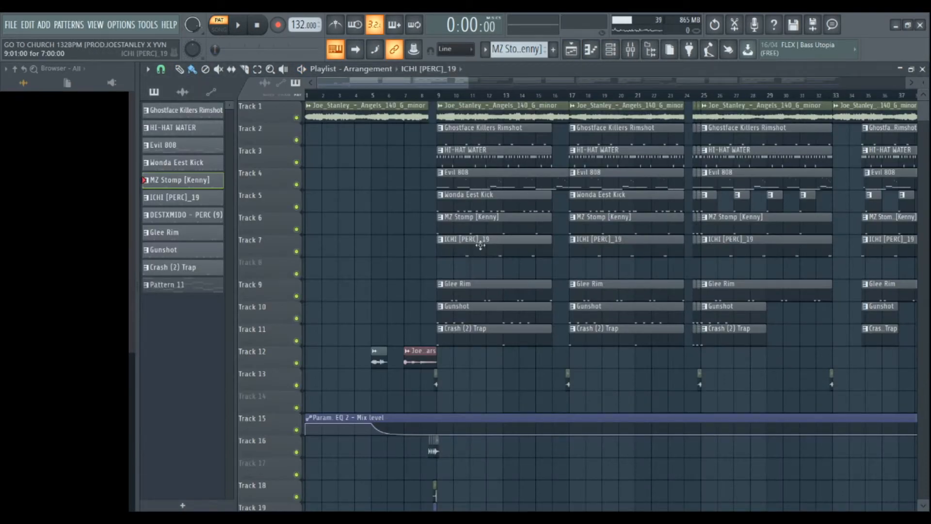
double_click(480, 245)
scroll(422, 165, left, 2)
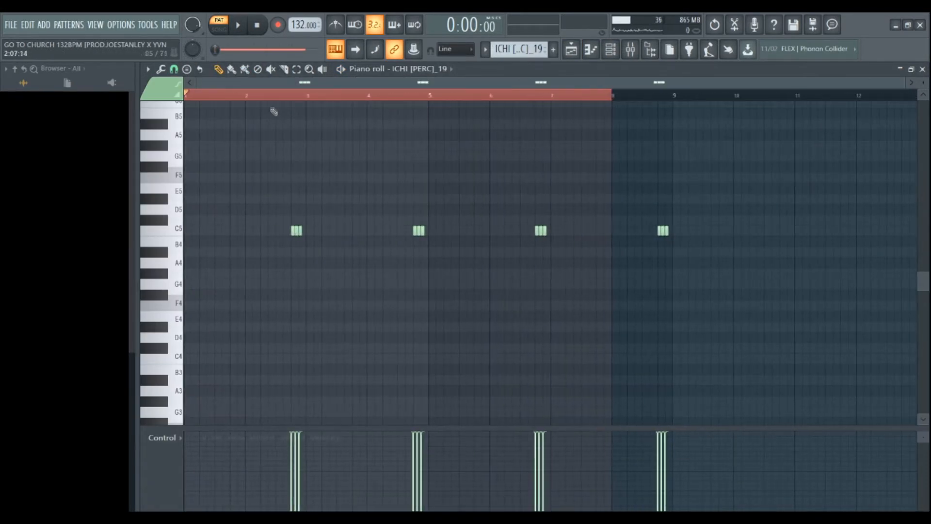
scroll(262, 215, up, 3)
key(space)
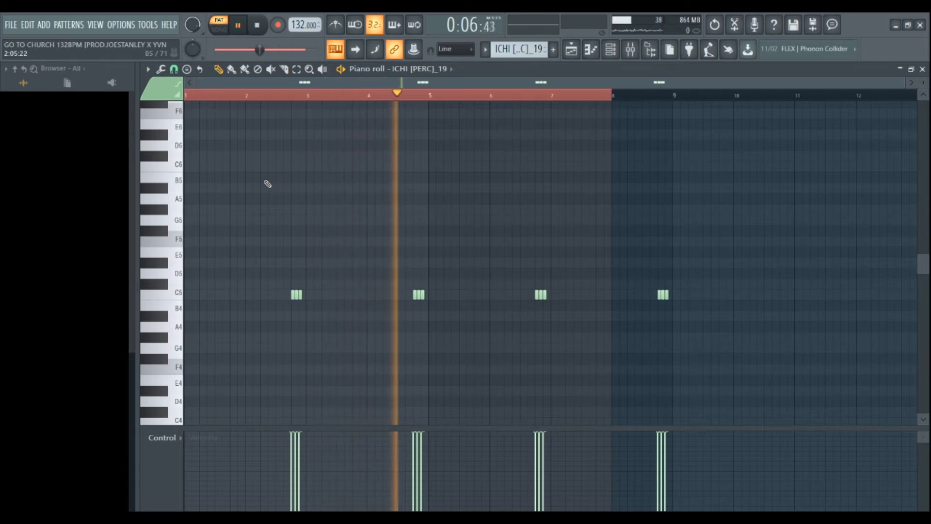
key(space)
- Open the Glee Rim pattern from Track 9 in the piano roll and play it
click(571, 49)
scroll(413, 254, down, 1)
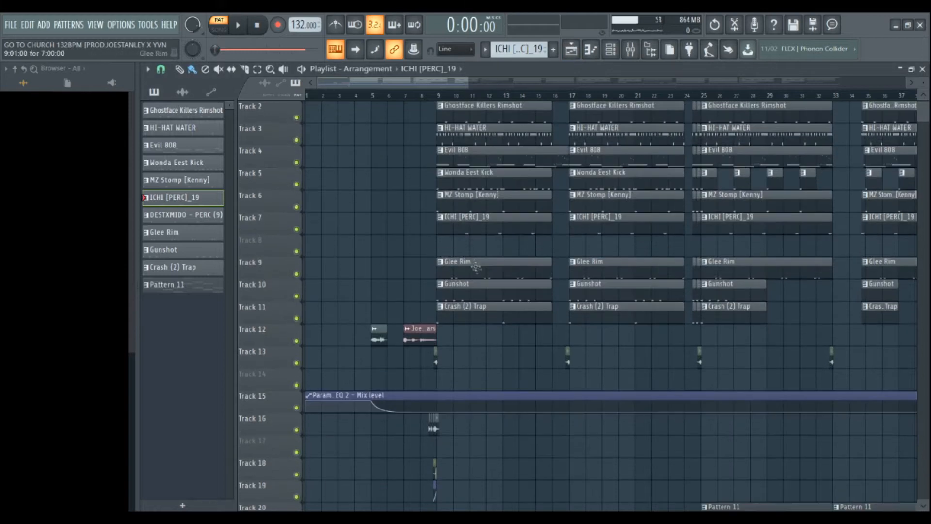
double_click(480, 273)
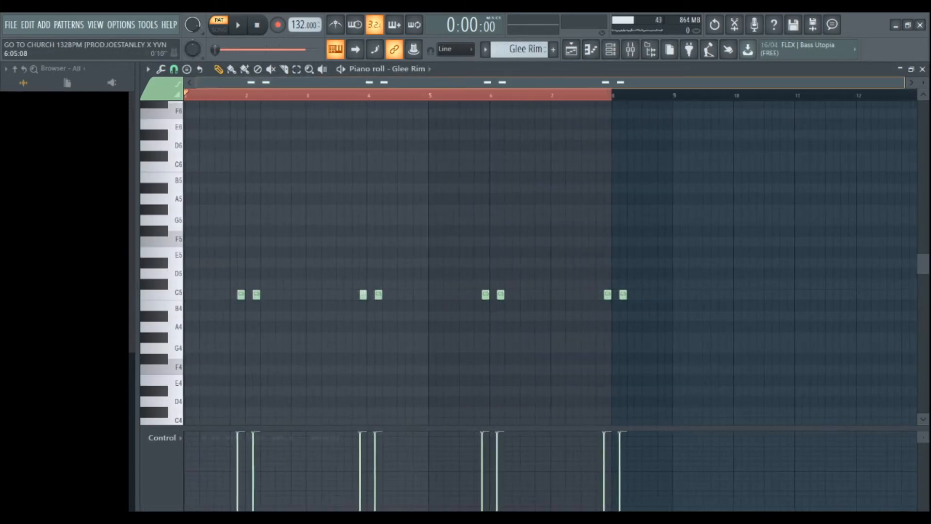
key(space)
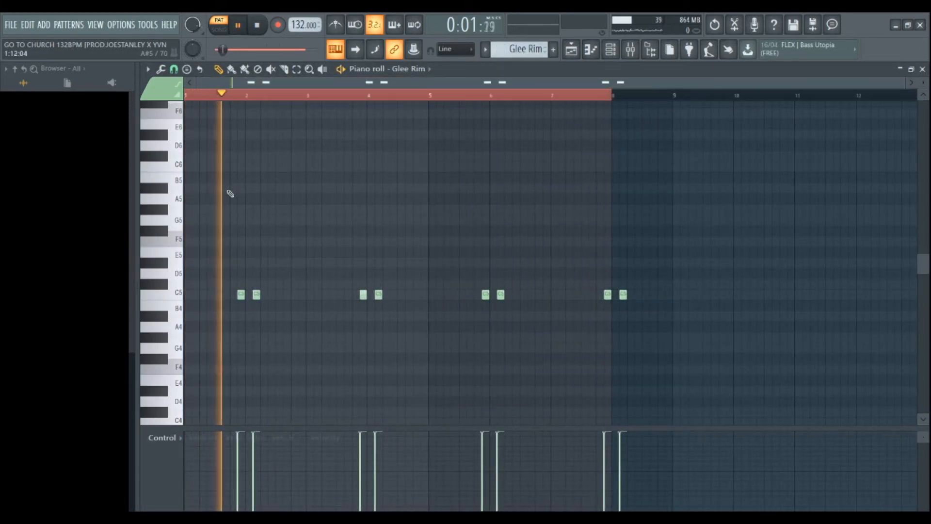
key(space)
- Open the Gunshot pattern in the piano roll, play it from the start and examine its stepped note velocities
click(571, 49)
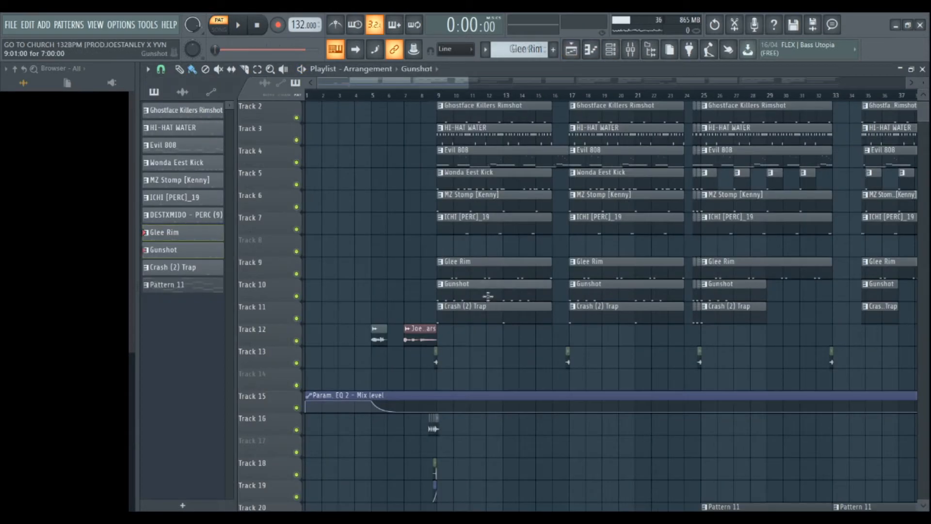
double_click(468, 284)
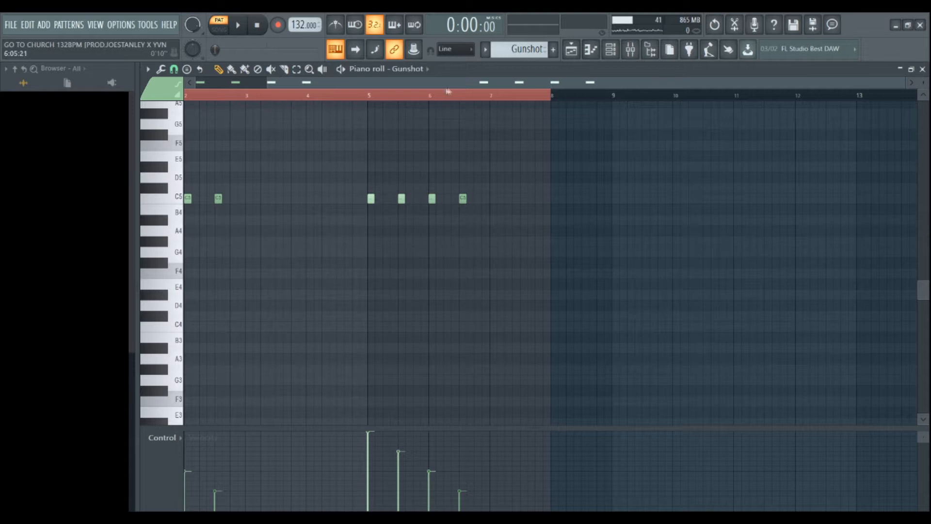
key(space)
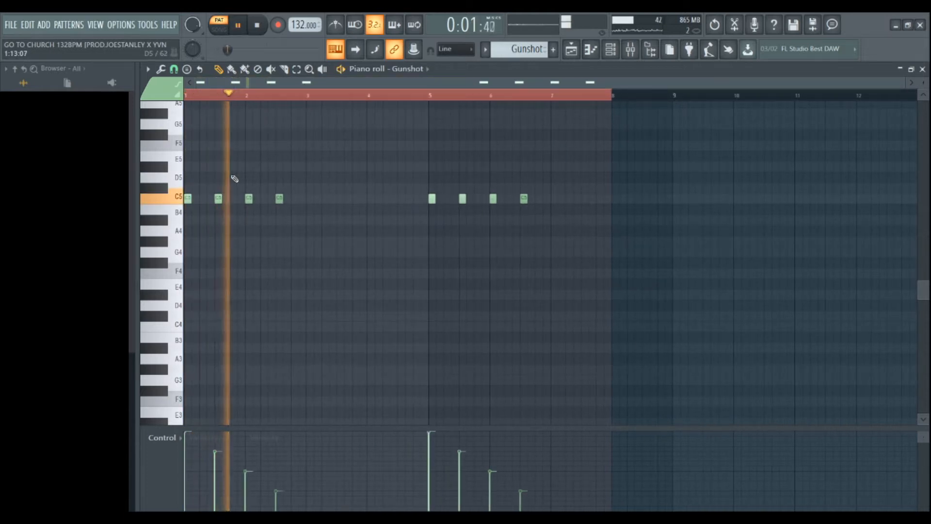
key(space)
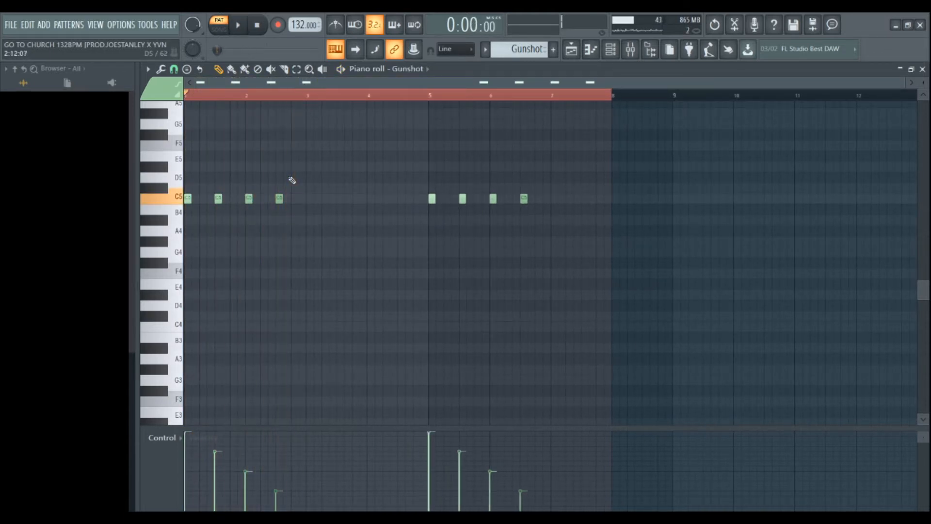
drag(345, 235, 151, 153)
- Open the Crash (2) Trap pattern in the piano roll and play its opening hit at bar 1
click(571, 51)
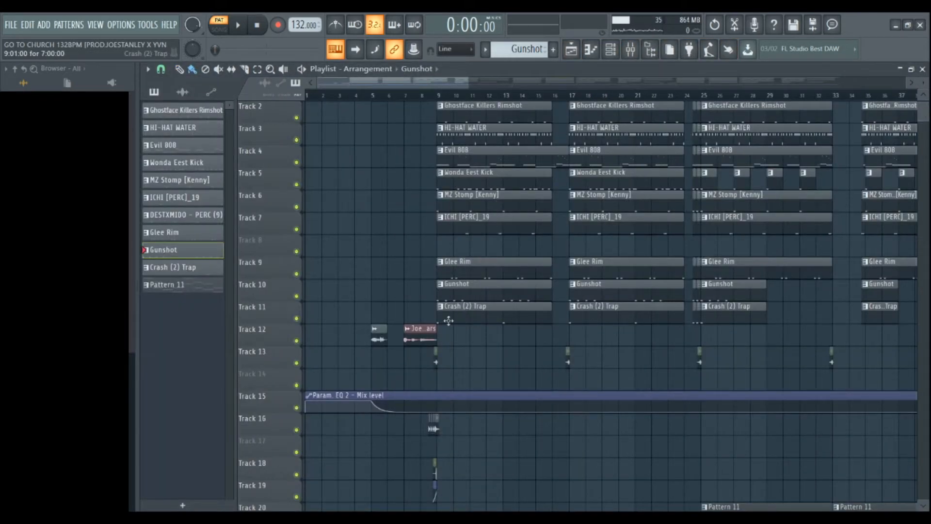
double_click(514, 309)
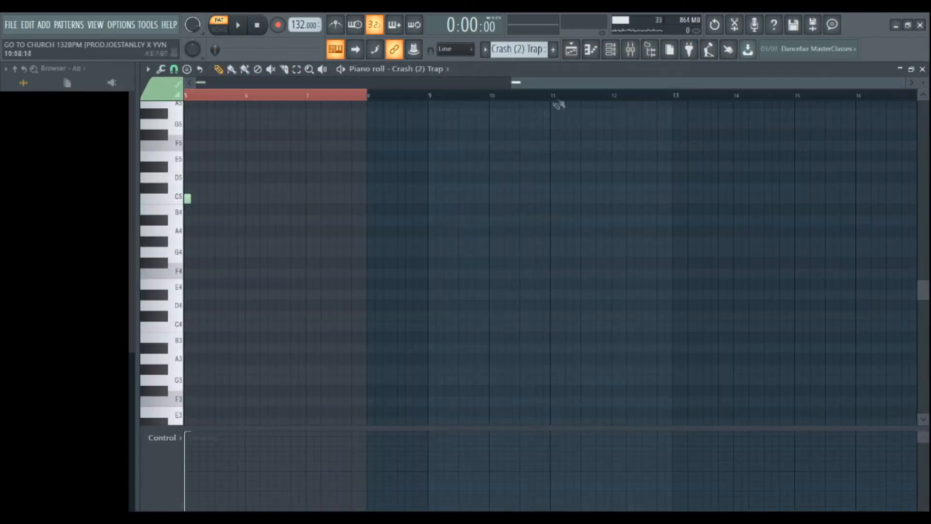
scroll(413, 197, left, 4)
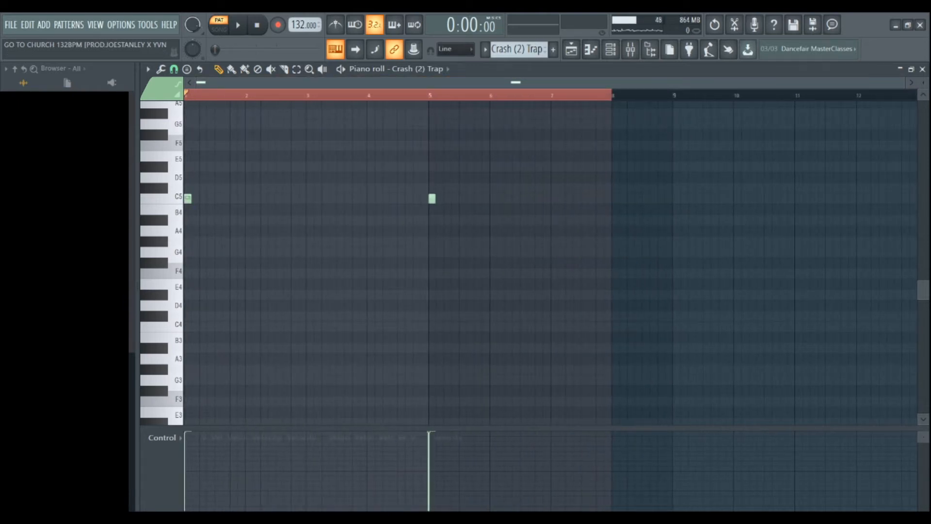
key(space)
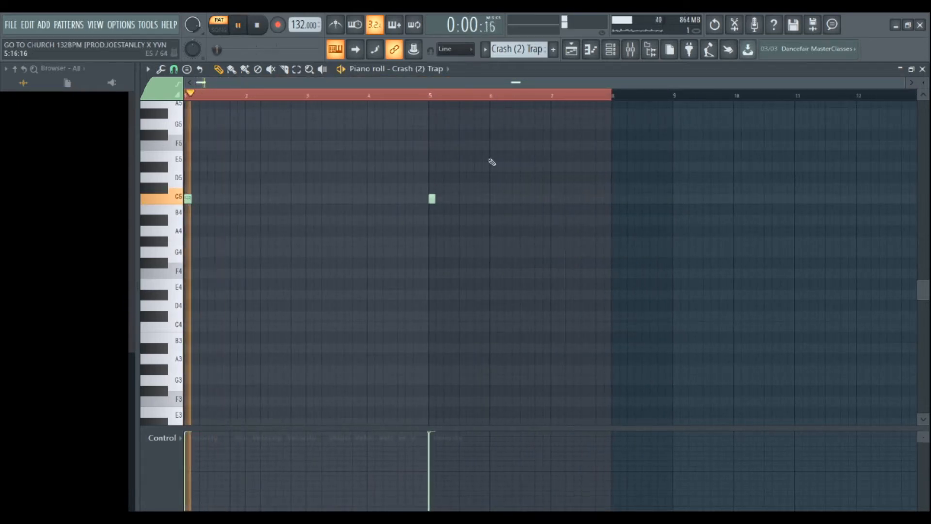
key(space)
- Return to the playlist arrangement, switch playback to song mode and play the intro up to about bar 8
click(571, 50)
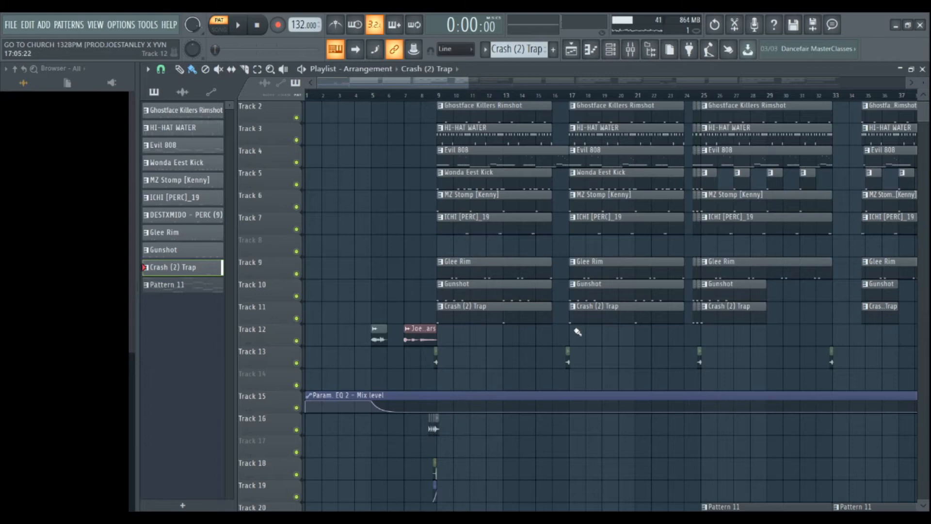
scroll(577, 331, down, 2)
scroll(531, 343, up, 3)
scroll(413, 358, up, 2)
scroll(443, 156, up, 1)
scroll(641, 157, up, 2)
key(l)
key(space)
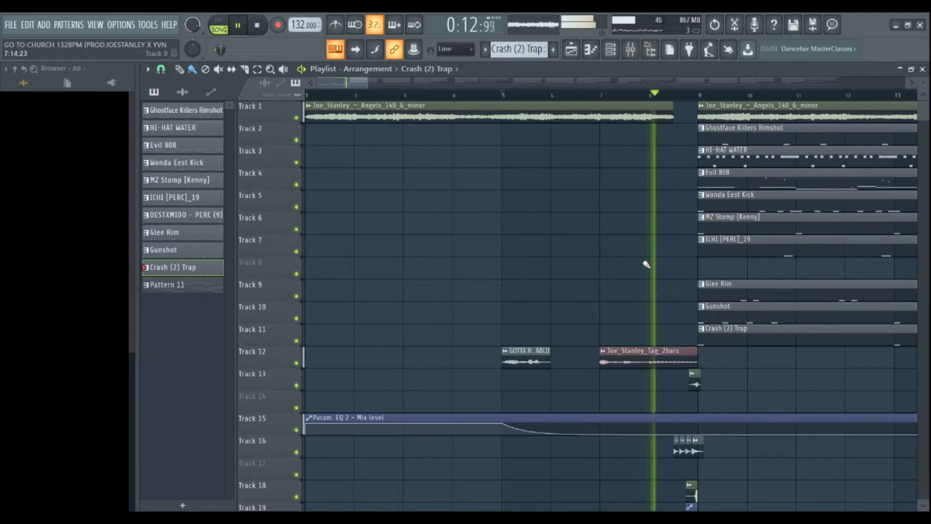
key(space)
- Play the transition from bar 8 into bar 9, covering the fill, WOOSH and Wonda Eest Kick #2 clips
scroll(645, 264, down, 3)
scroll(630, 262, up, 3)
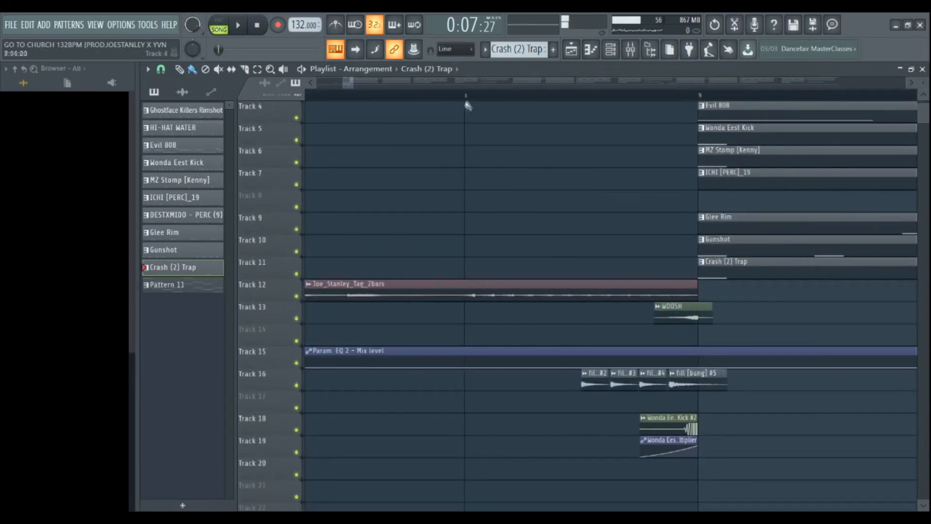
key(space)
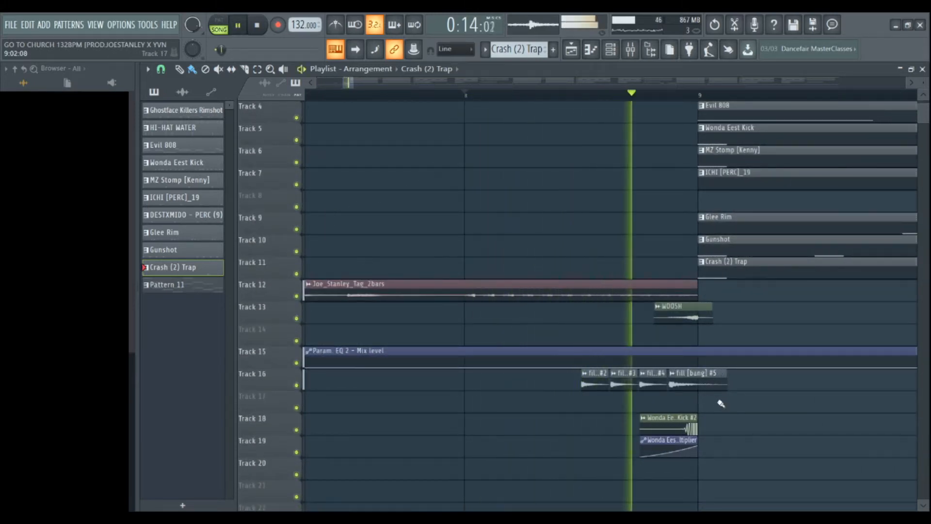
key(space)
- Open the sample settings of the Wonda Eest Kick #2 clip on Track 18, examine its Reverse effect and close them
scroll(699, 429, up, 3)
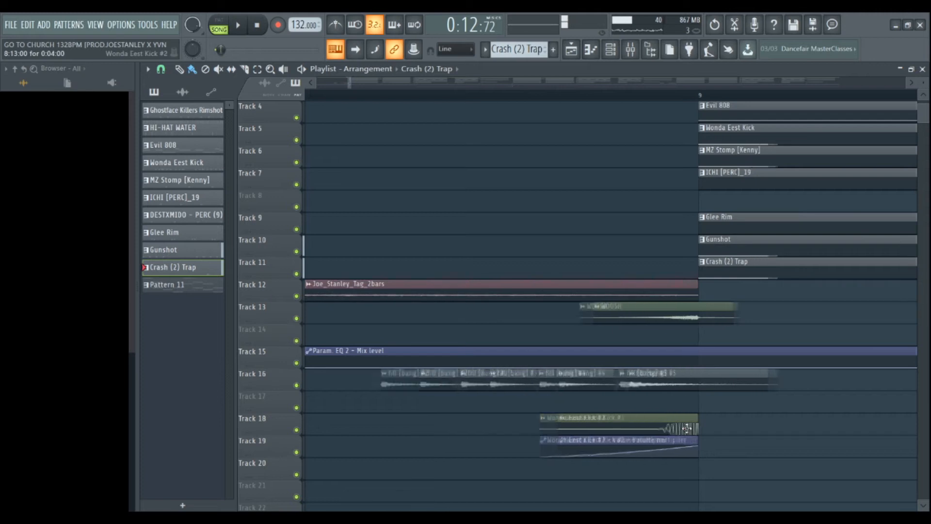
double_click(685, 428)
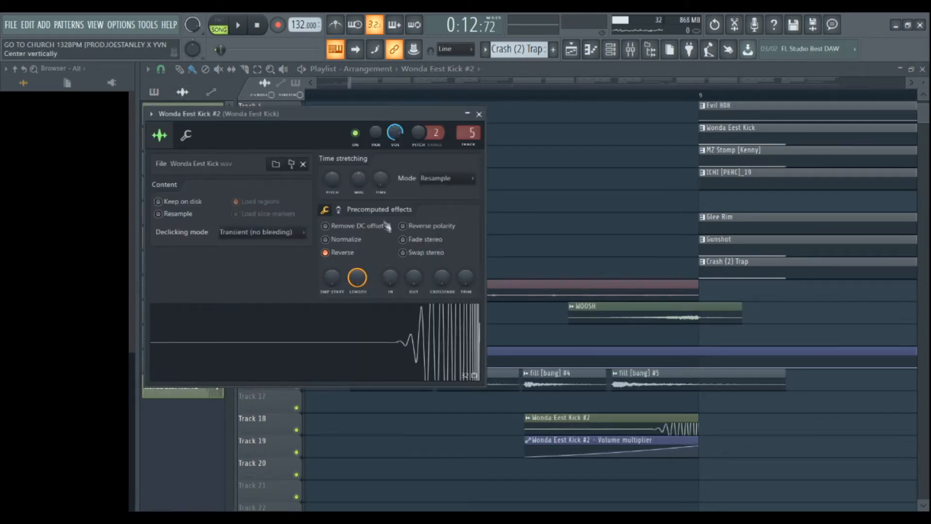
key(Escape)
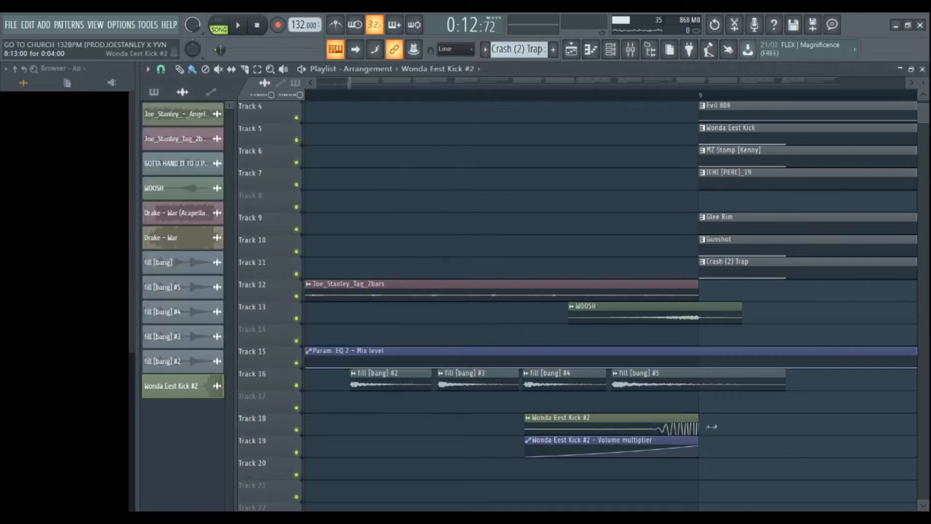
- Extend the Wonda Eest Kick #2 clip past bar 9, then trim its end back to bar 9
drag(682, 429, 917, 429)
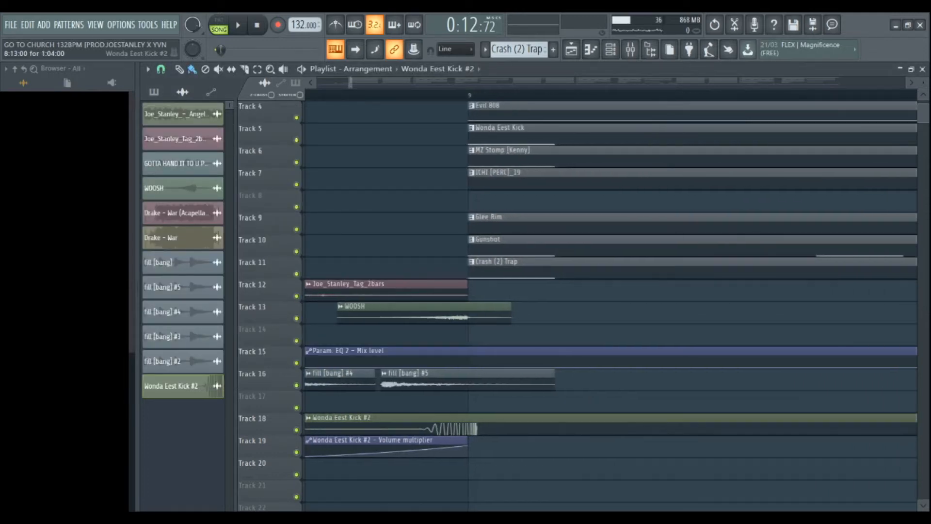
scroll(465, 418, down, 4)
click(675, 433)
right_click(676, 429)
drag(666, 429, 461, 433)
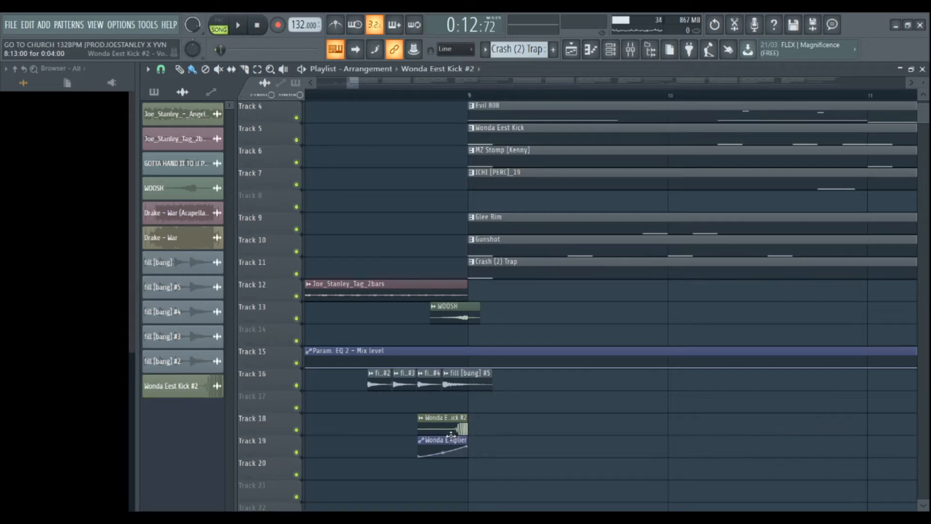
- Examine how the fill [bang] clips, WOOSH and reversed kick with its volume automation line up before bar 9
scroll(453, 433, up, 2)
scroll(410, 434, up, 2)
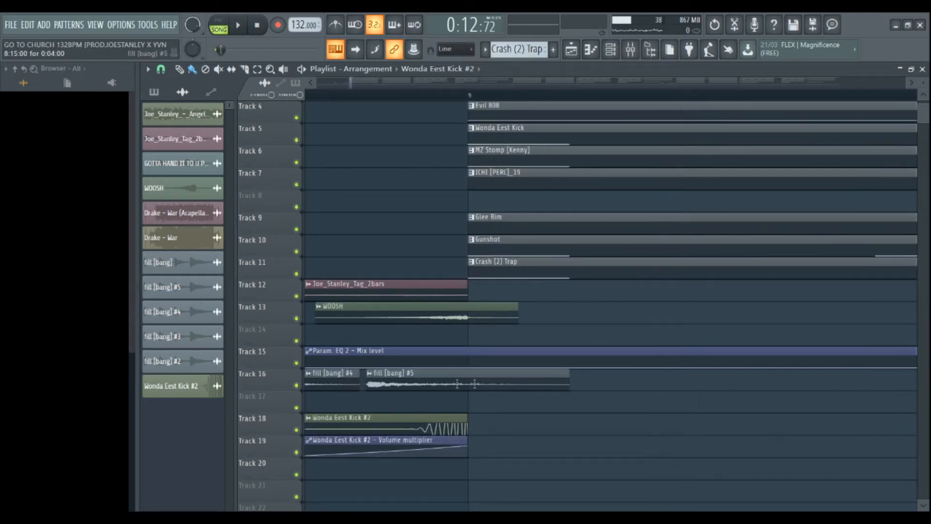
click(311, 83)
scroll(613, 322, down, 5)
scroll(706, 431, up, 4)
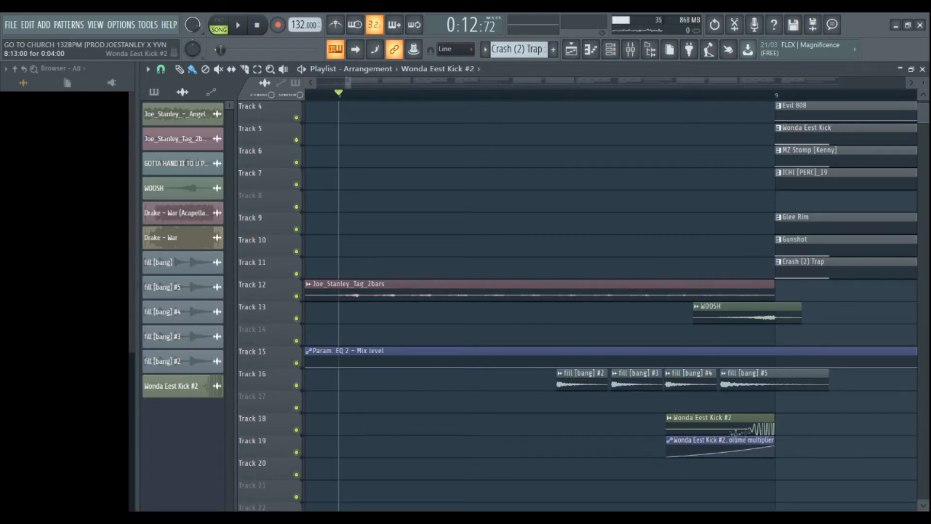
scroll(750, 408, up, 1)
scroll(774, 359, up, 3)
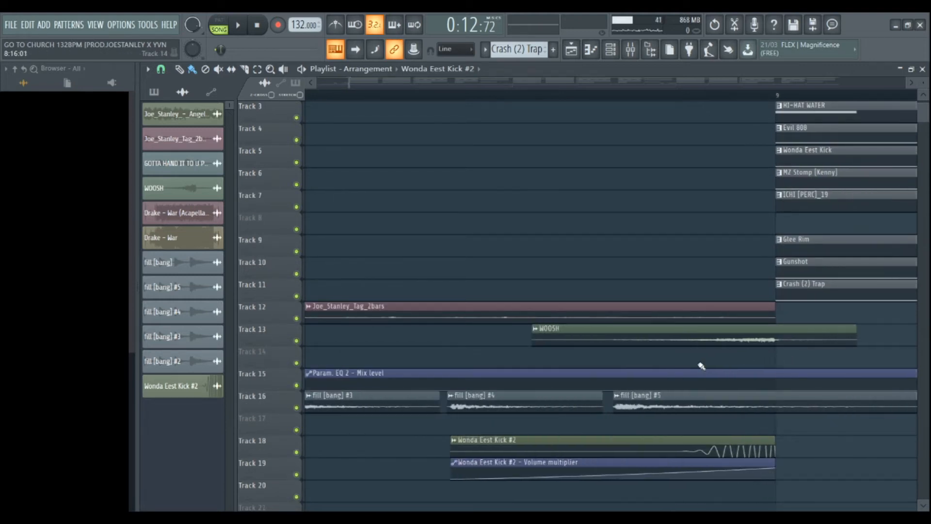
scroll(727, 355, up, 1)
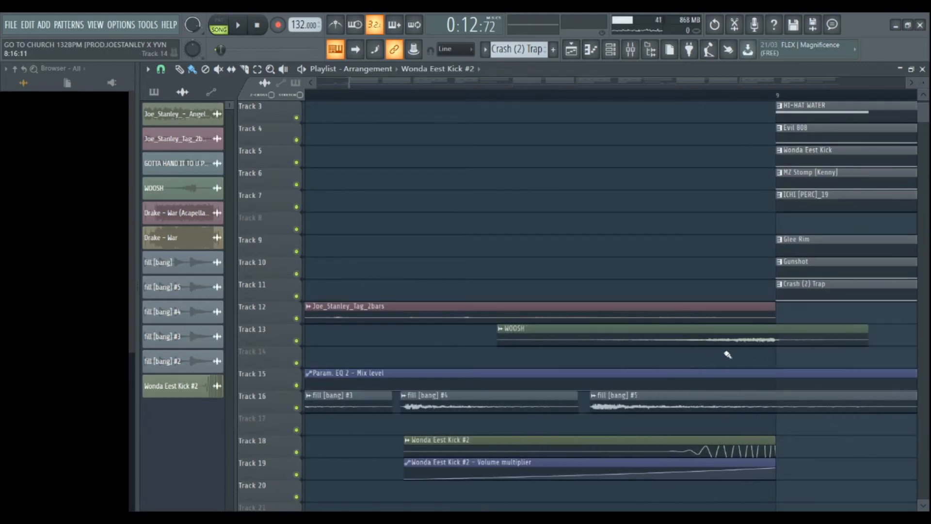
- Solo Track 13, play the WOOSH clip leading into bar 9, and take the track out of solo
right_click(296, 341)
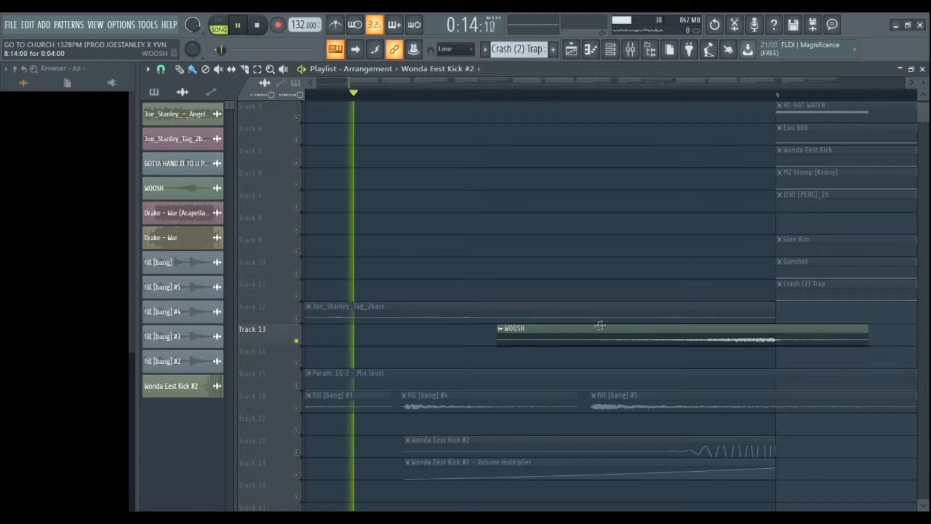
key(space)
scroll(637, 381, down, 4)
scroll(637, 381, down, 4)
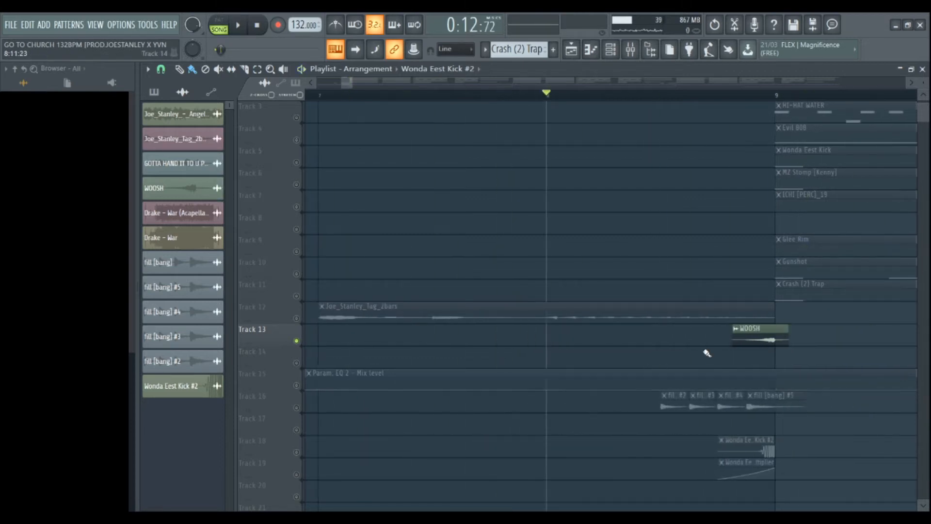
scroll(666, 330, up, 2)
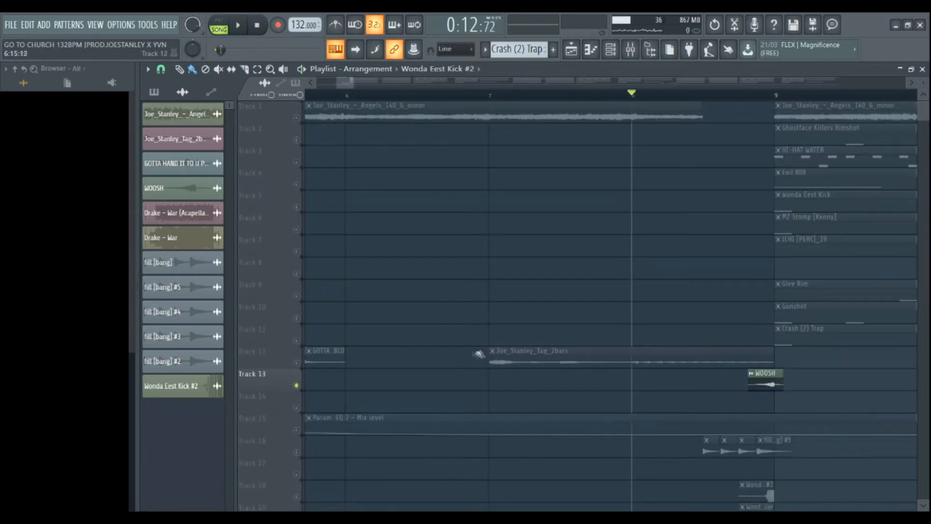
right_click(297, 385)
- Examine how the pattern, WOOSH, EQ automation and fill clips repeat across the arrangement, down to the Pattern 11 clips on Track 20
scroll(664, 377, down, 2)
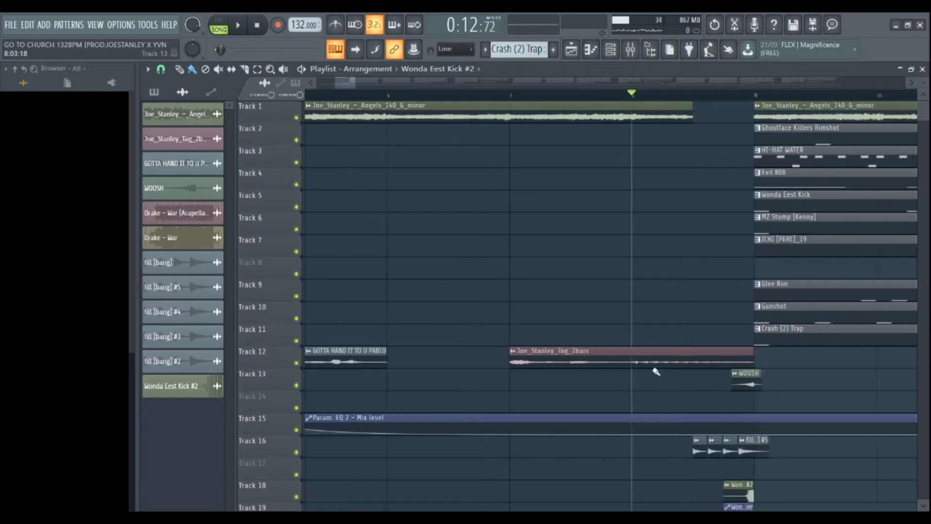
scroll(582, 291, down, 5)
scroll(579, 266, down, 4)
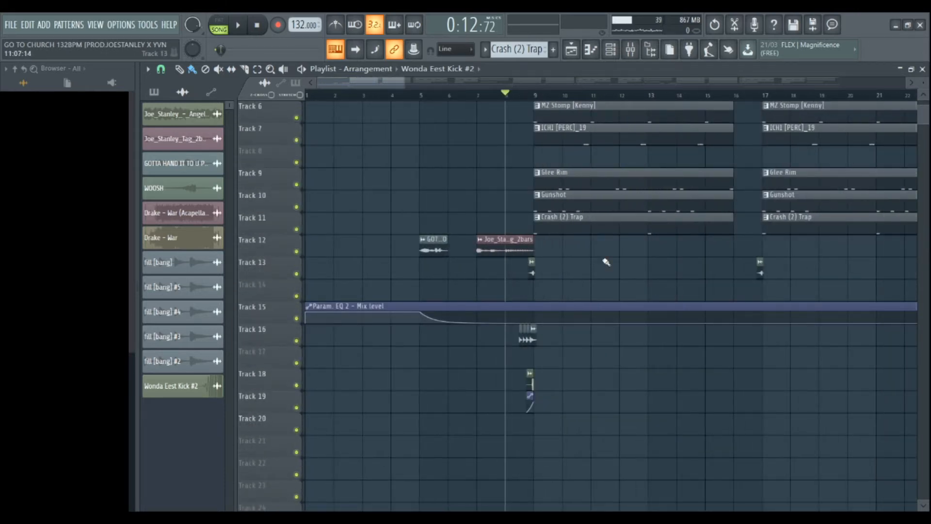
scroll(553, 253, up, 5)
scroll(503, 243, down, 2)
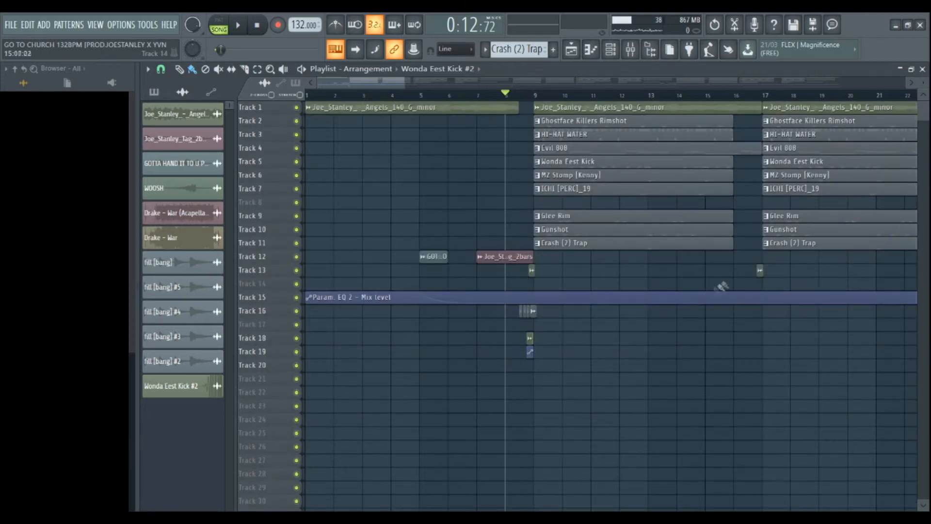
scroll(709, 291, up, 2)
scroll(398, 89, down, 5)
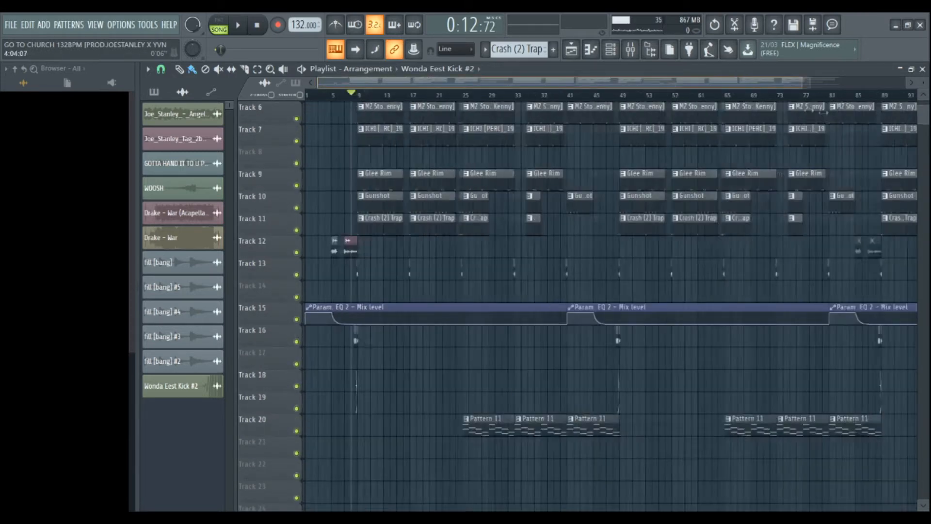
scroll(433, 276, up, 5)
scroll(343, 280, down, 3)
scroll(451, 333, up, 5)
- Solo Track 20, play its Pattern 11 clip from bar 25 and stop playback
click(399, 96)
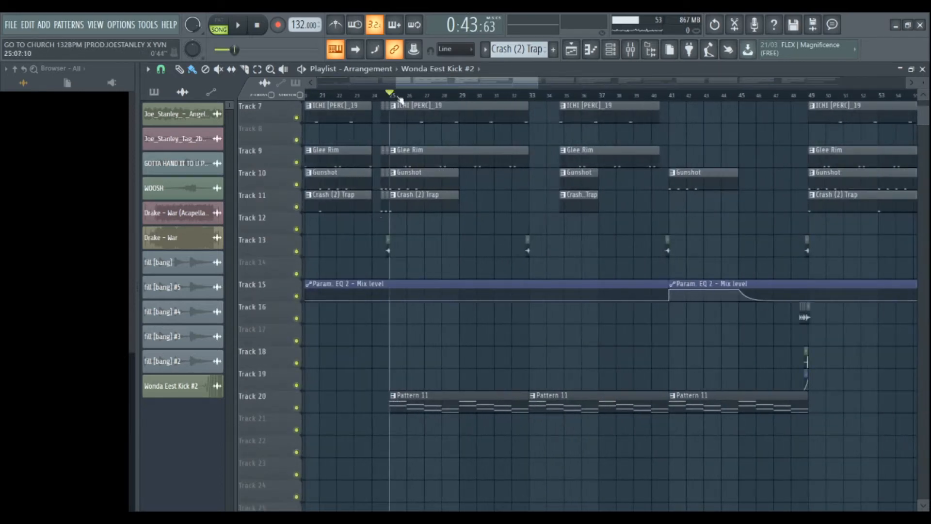
right_click(296, 407)
key(space)
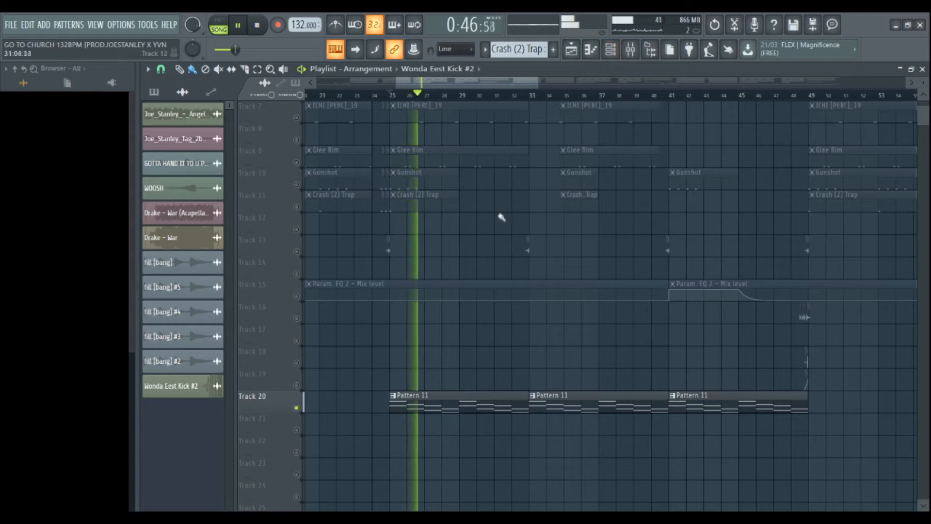
scroll(446, 352, up, 1)
key(space)
- Examine the Xpand!2 instrument's sound settings, close them and take Track 20 out of solo
key(F6)
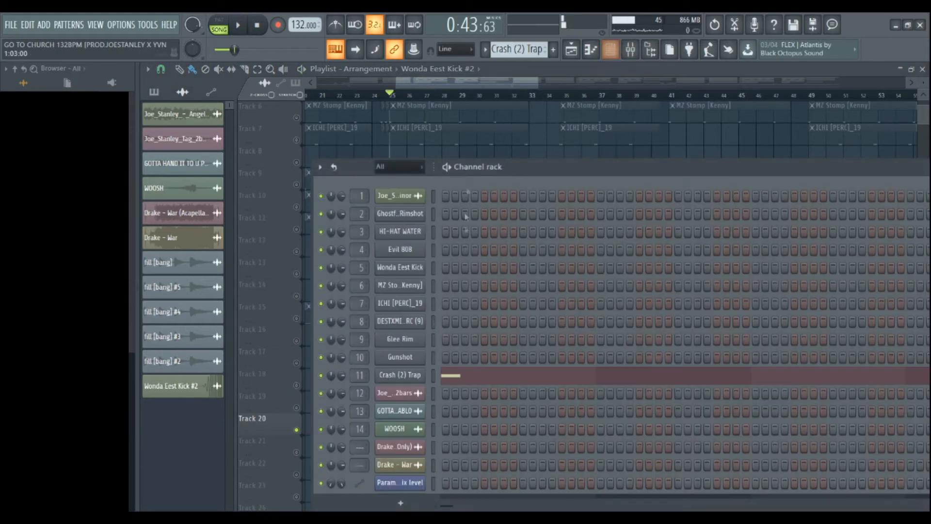
click(396, 472)
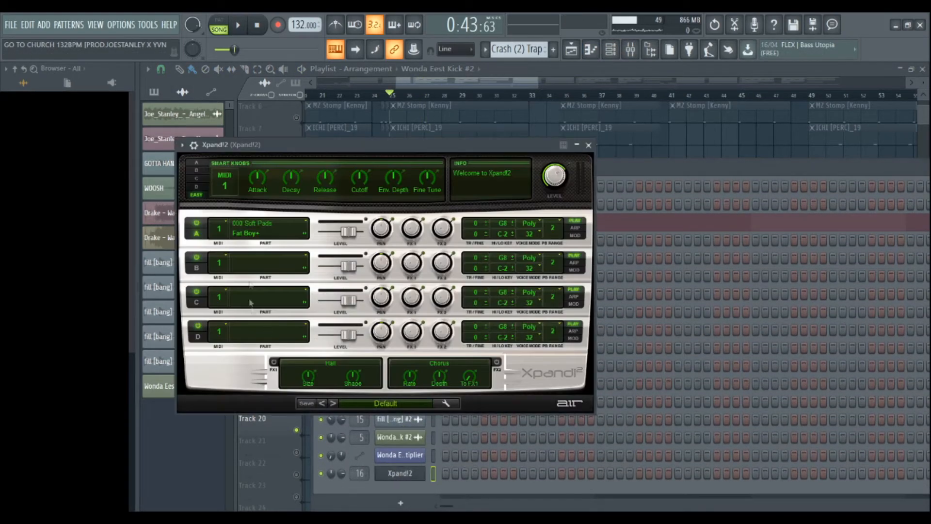
click(589, 145)
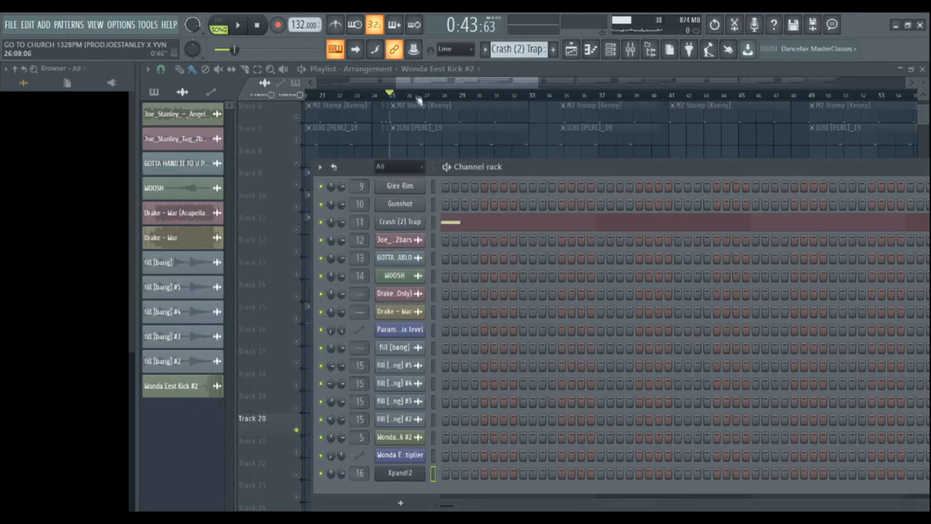
key(F6)
scroll(366, 338, up, 4)
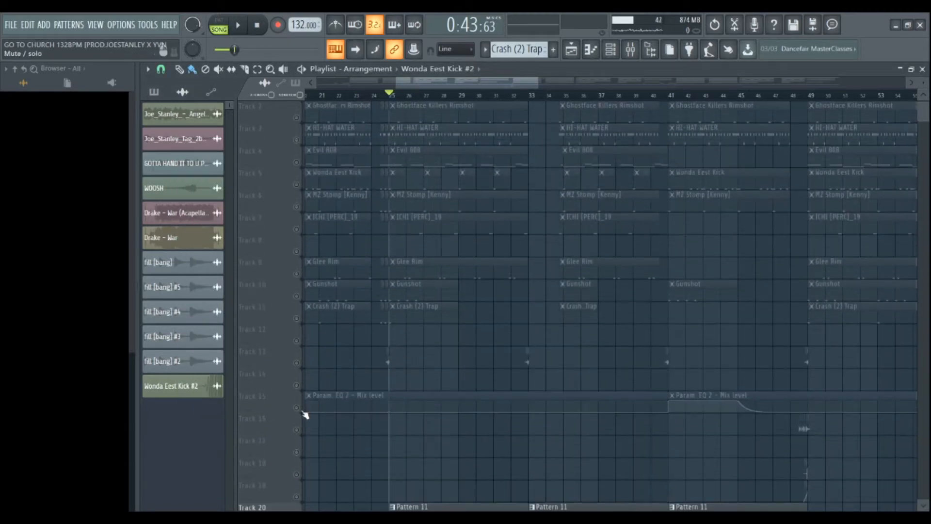
right_click(301, 410)
right_click(301, 411)
- Select the WOOSH clips on Track 13 before bars 9, 17 and 25, and clear the selection
scroll(392, 308, down, 5)
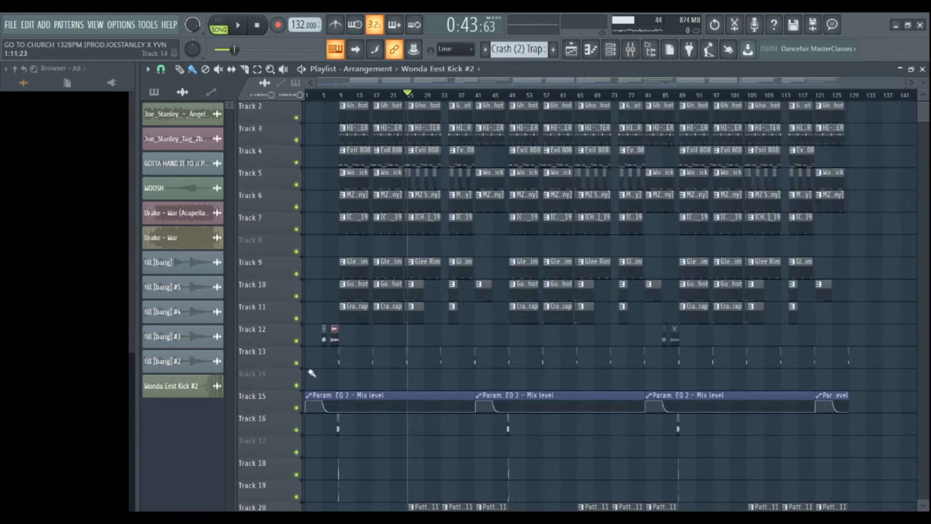
scroll(323, 373, up, 5)
drag(373, 376, 741, 365)
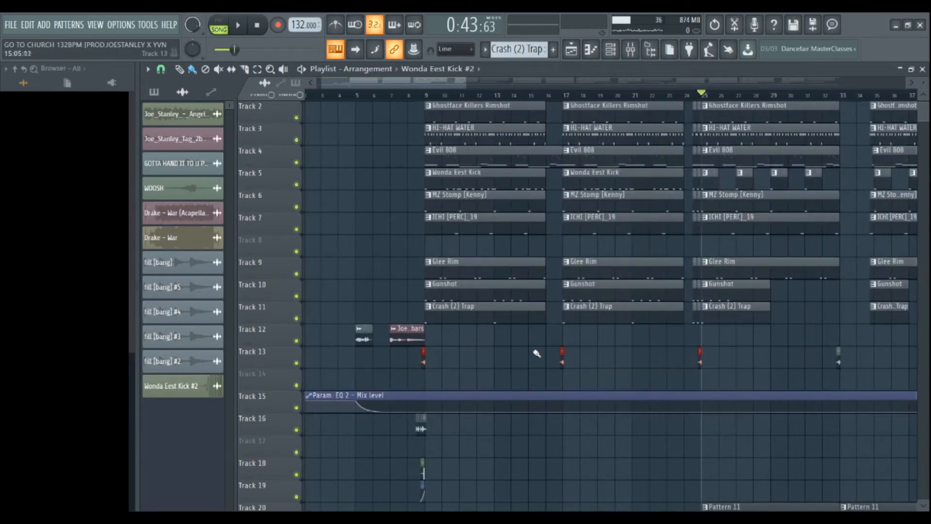
ctrl+click(641, 326)
- Play the full arrangement from bar 15 through the drum gap before bar 17, and stop playback
scroll(607, 335, up, 1)
scroll(551, 194, up, 4)
click(507, 97)
key(space)
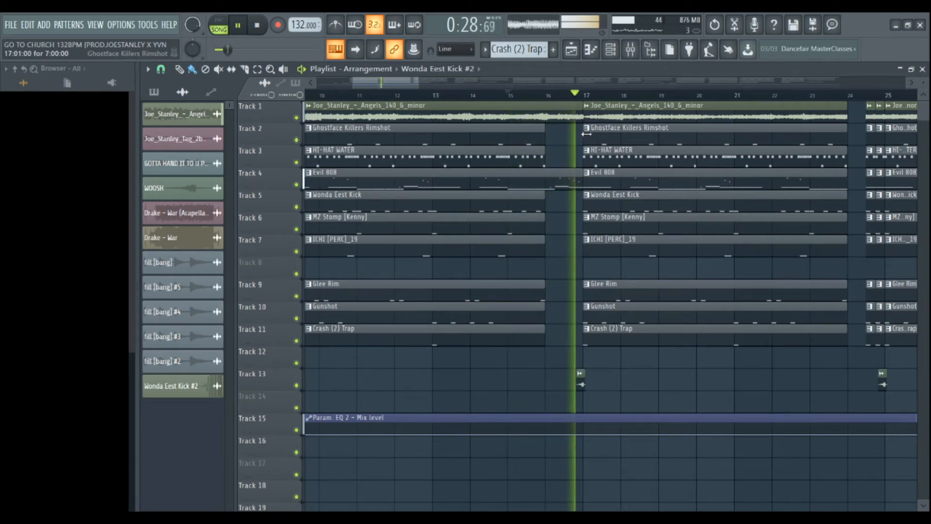
key(space)
- Play the transition from bar 23 through the gap and short repeated clips before bar 25, and stop playback
scroll(707, 245, up, 4)
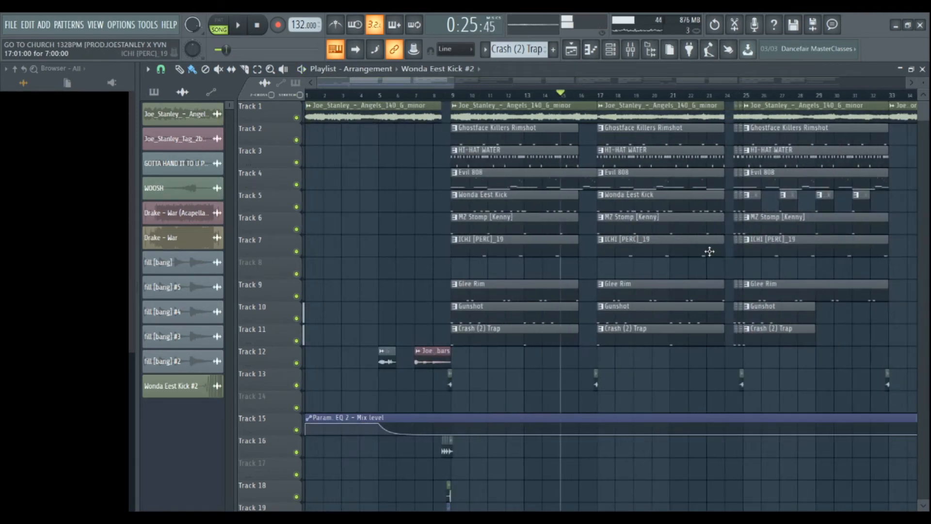
key(space)
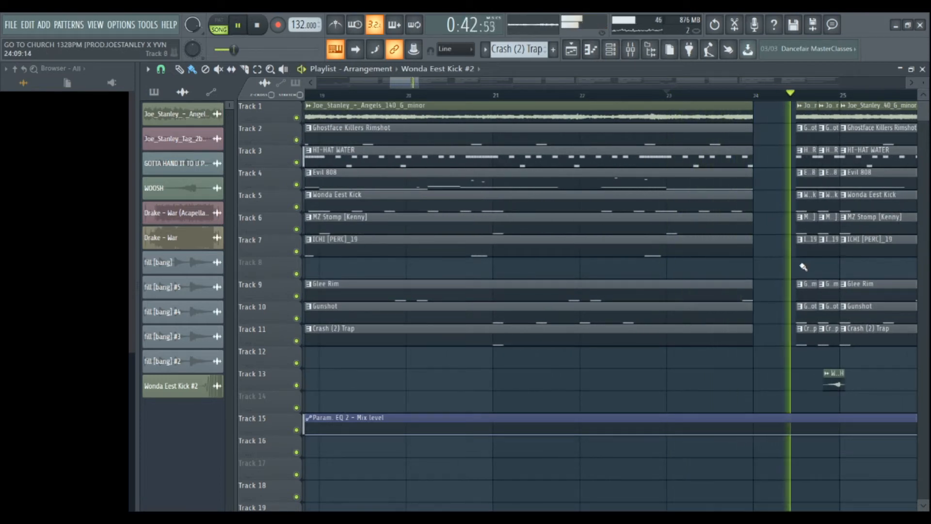
key(space)
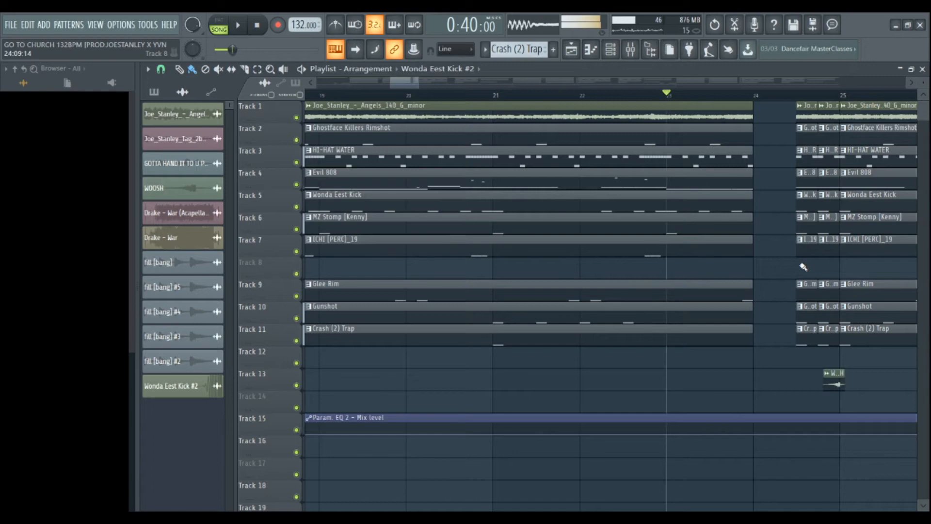
- Select the clips on Tracks 1 to 11 in bars 9 to 24, and then those in bars 25 to 48
scroll(809, 266, down, 4)
scroll(810, 266, down, 5)
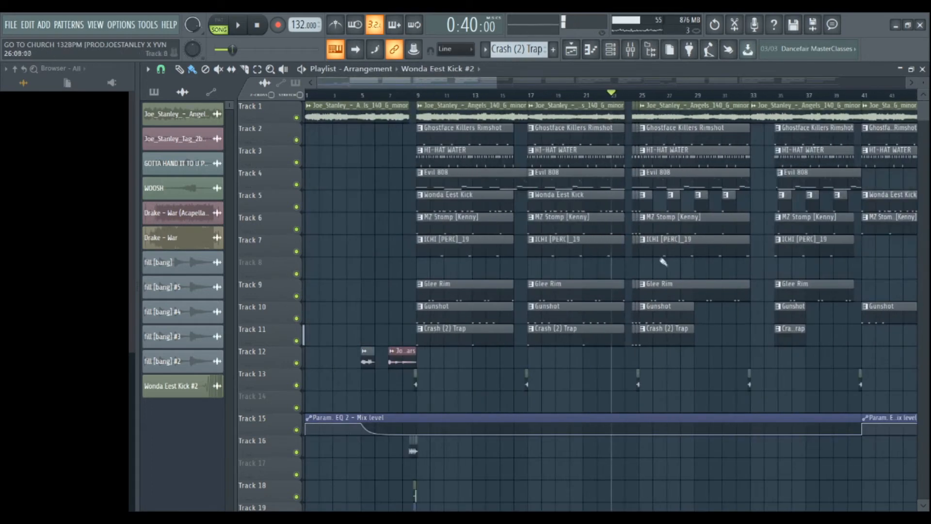
drag(518, 346, 705, 95)
drag(374, 345, 485, 97)
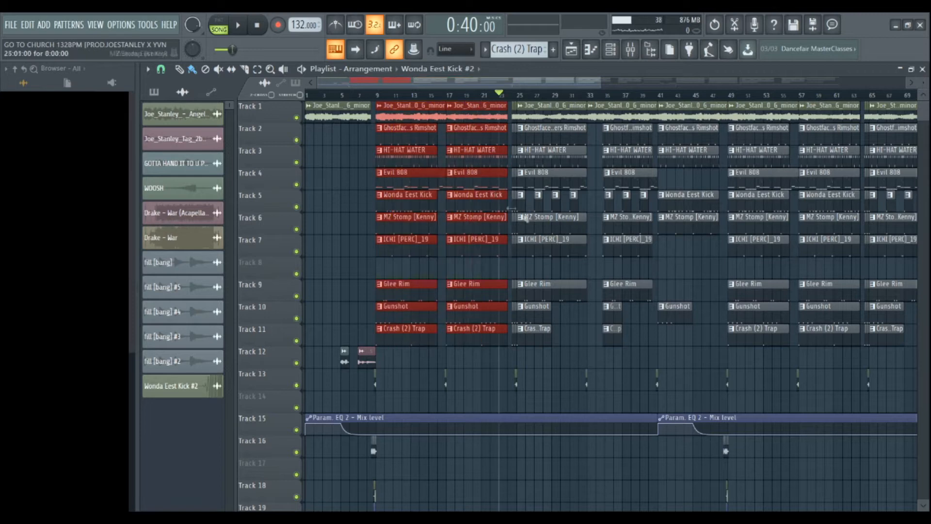
drag(537, 345, 728, 93)
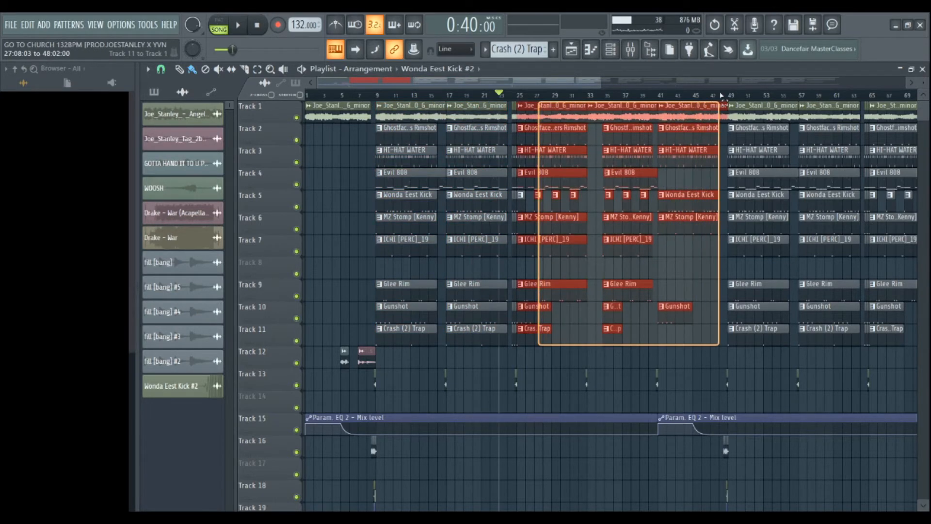
- Clear the selection and examine the split Wonda Eest Kick clips and shortened percussion clips from bar 25 onward
scroll(597, 221, up, 5)
scroll(413, 103, up, 4)
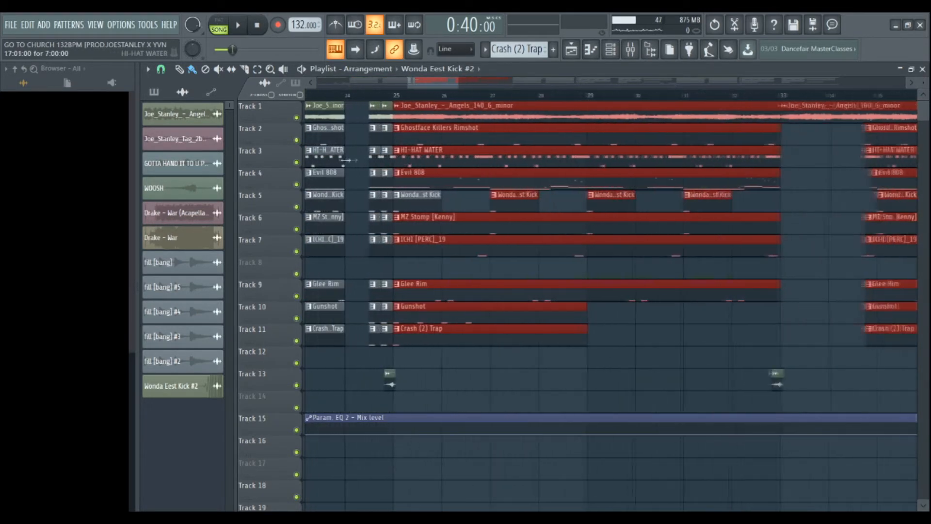
ctrl+click(468, 208)
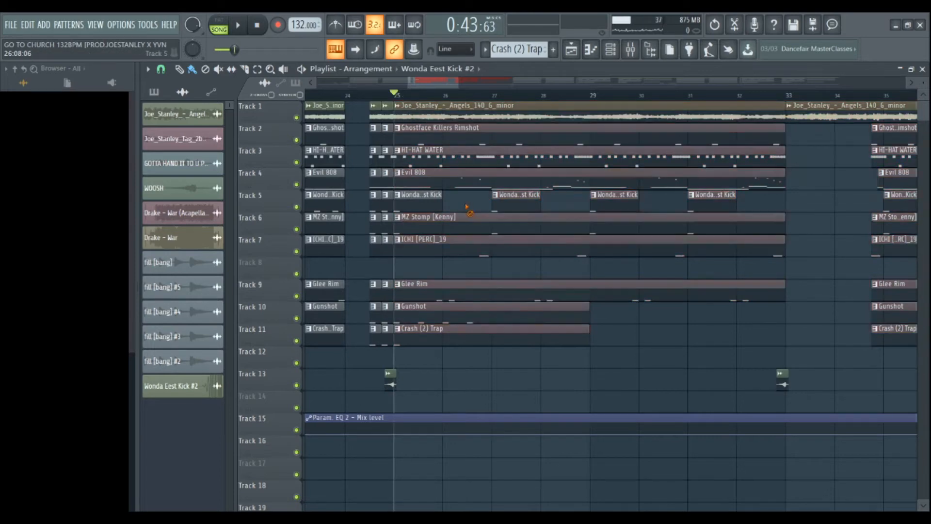
scroll(472, 197, down, 1)
scroll(446, 204, up, 5)
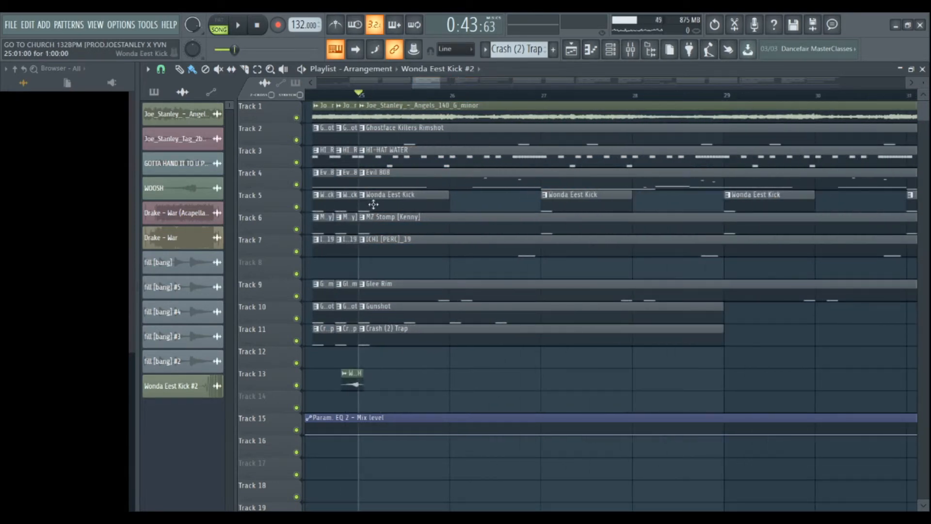
scroll(604, 218, down, 4)
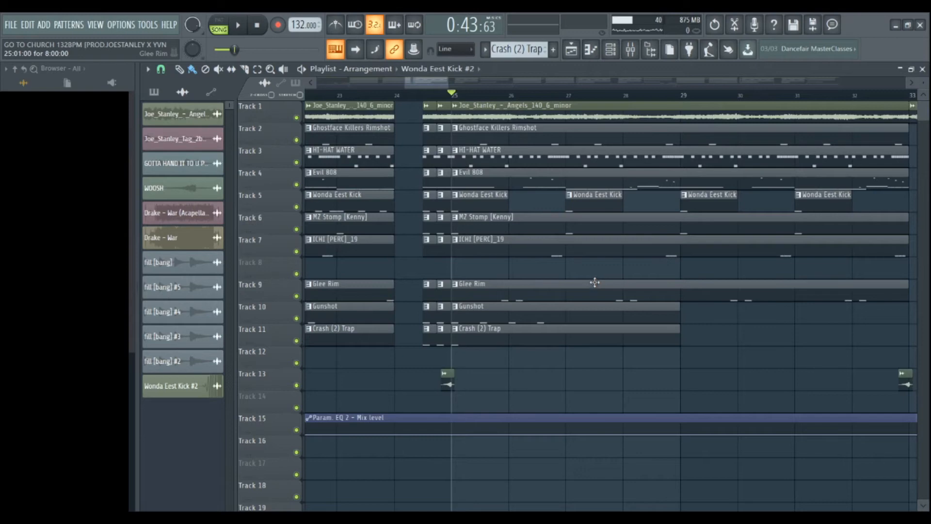
scroll(749, 257, down, 2)
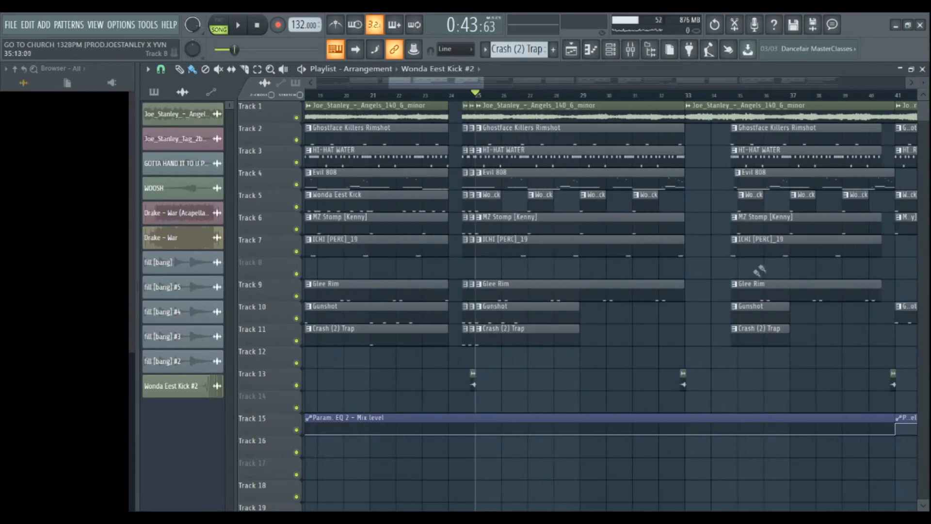
- Play the drum break from bar 33 until the drums return near bar 35, and stop playback
click(688, 96)
key(space)
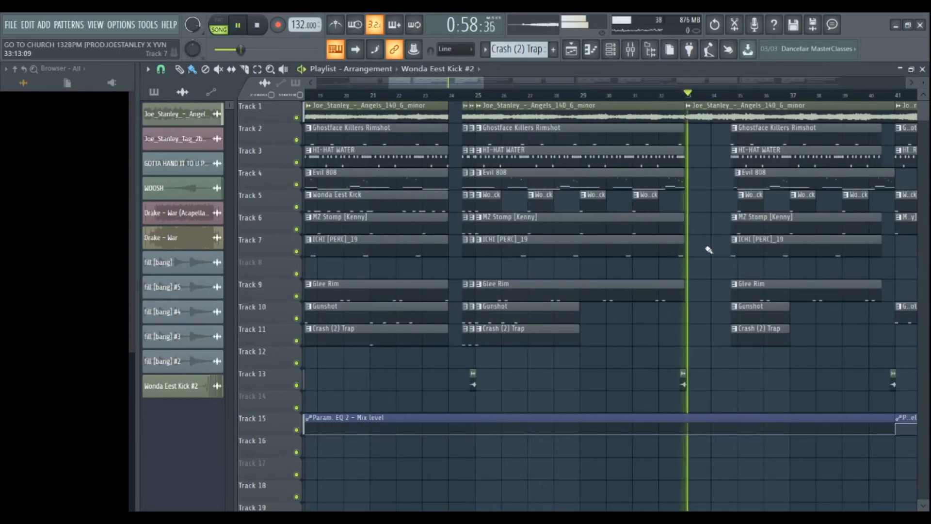
scroll(732, 247, up, 3)
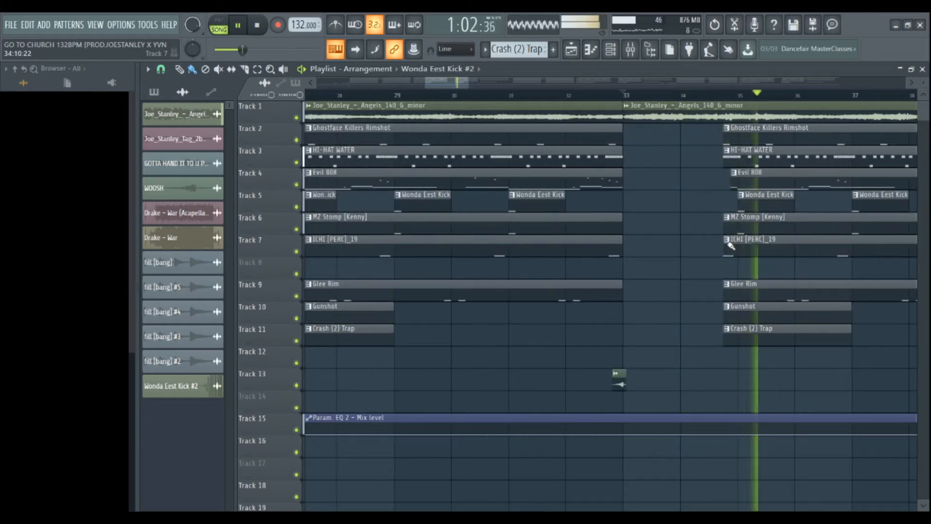
key(space)
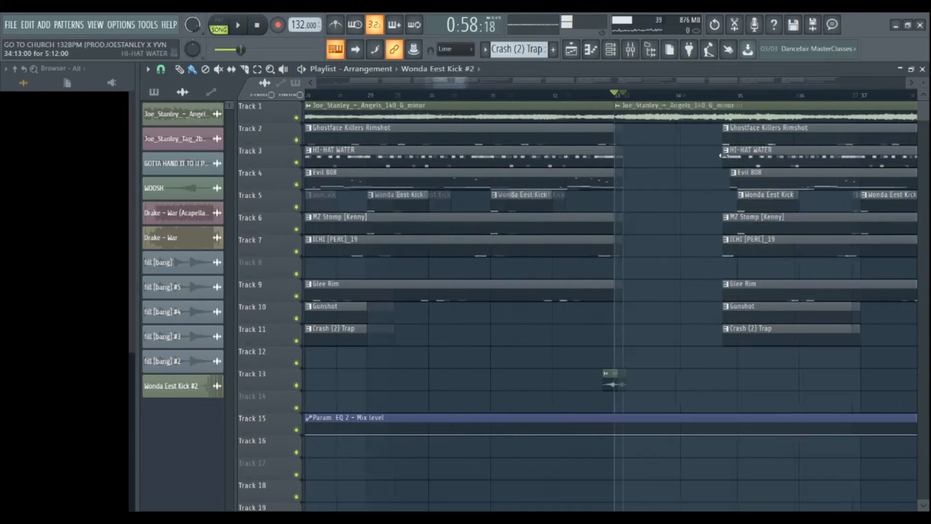
- Extend the start of the Ghostface Killers Rimshot clip on Track 2 back to bar 34
scroll(725, 197, up, 3)
drag(701, 128, 737, 167)
drag(675, 136, 553, 112)
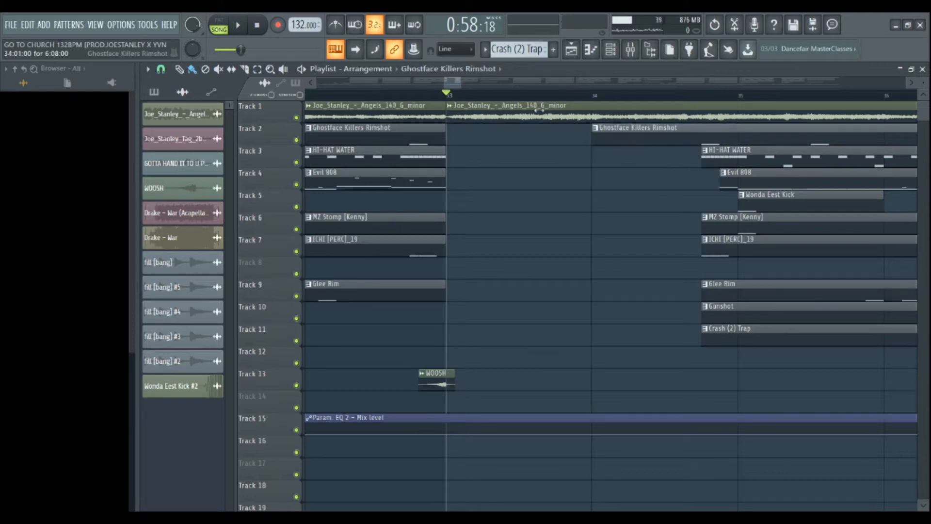
- Select the melody, rimshot, hi-hat, kick, stomp and gunshot clips in the section from bar 41 to 48
scroll(634, 208, down, 8)
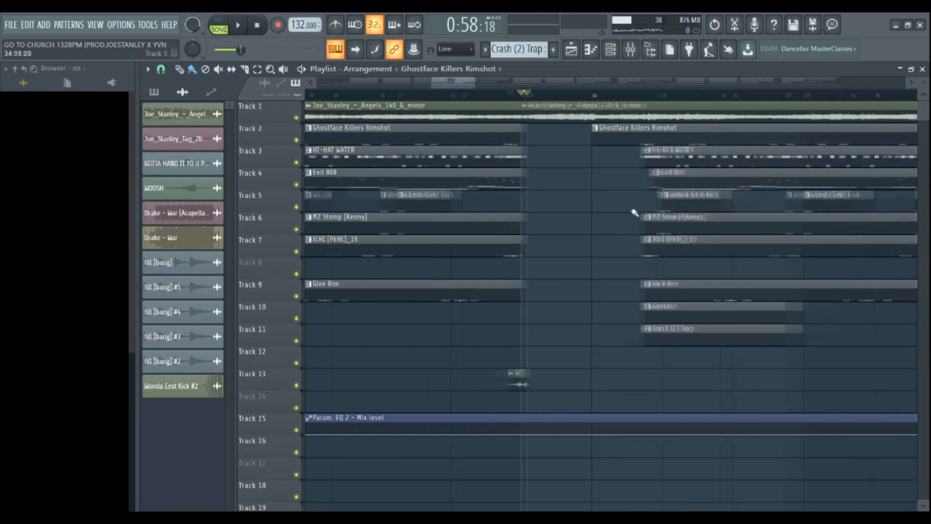
scroll(634, 212, up, 6)
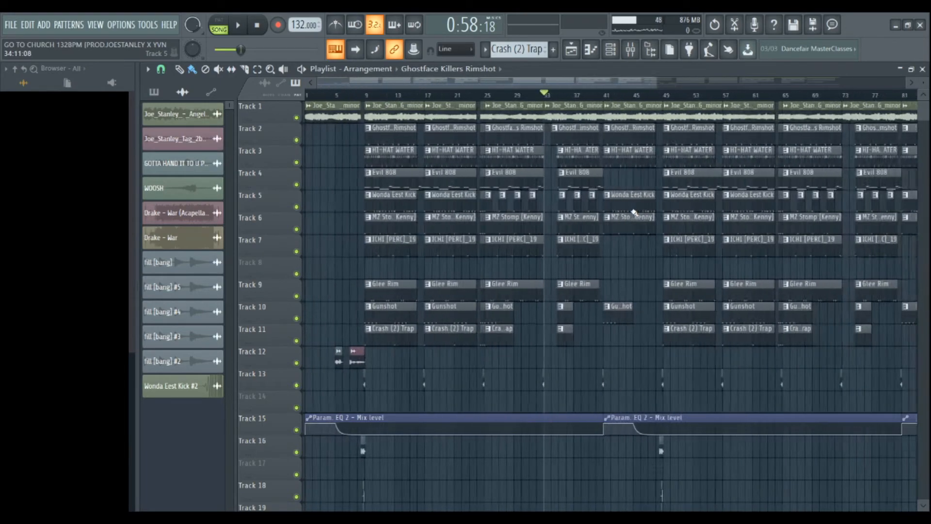
scroll(461, 157, down, 4)
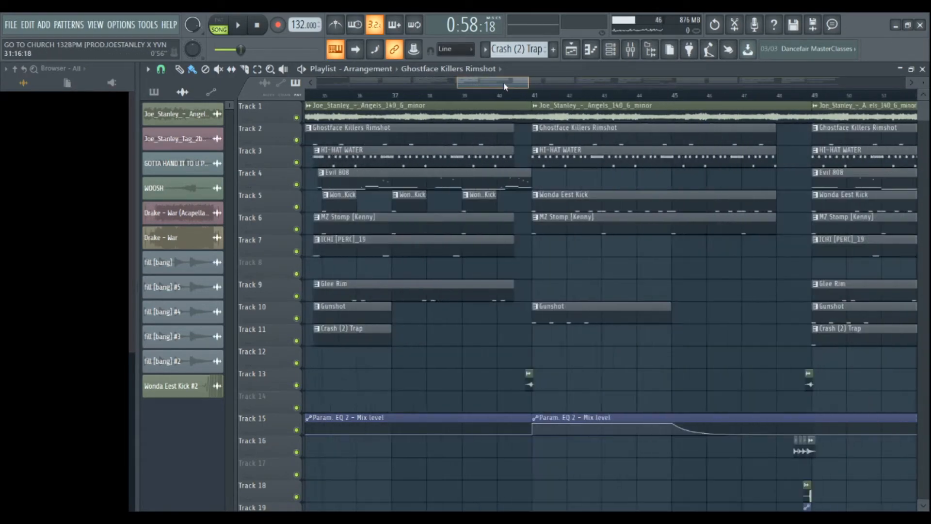
scroll(461, 157, up, 4)
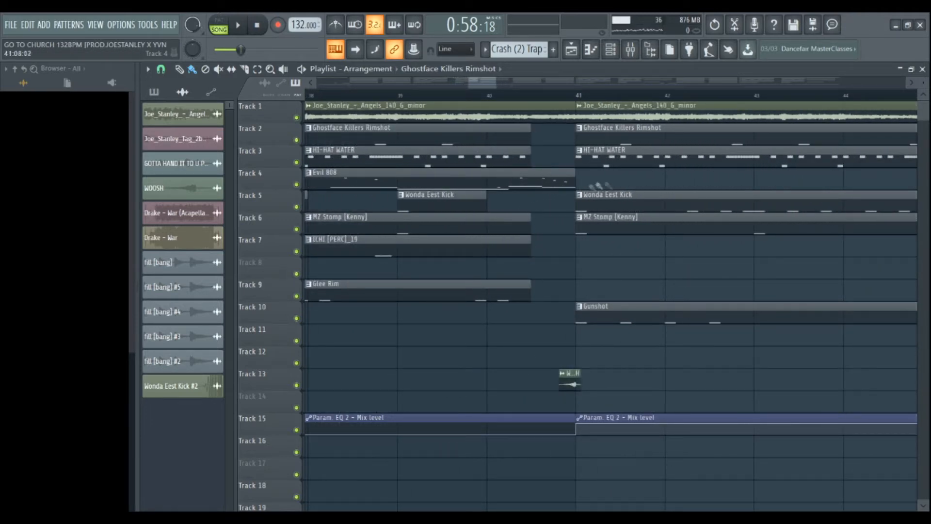
scroll(644, 187, down, 7)
drag(620, 372, 653, 115)
- Play the stripped-down section from bar 41 through the transition effects just before bar 49, and stop playback
scroll(584, 272, down, 2)
scroll(580, 293, down, 4)
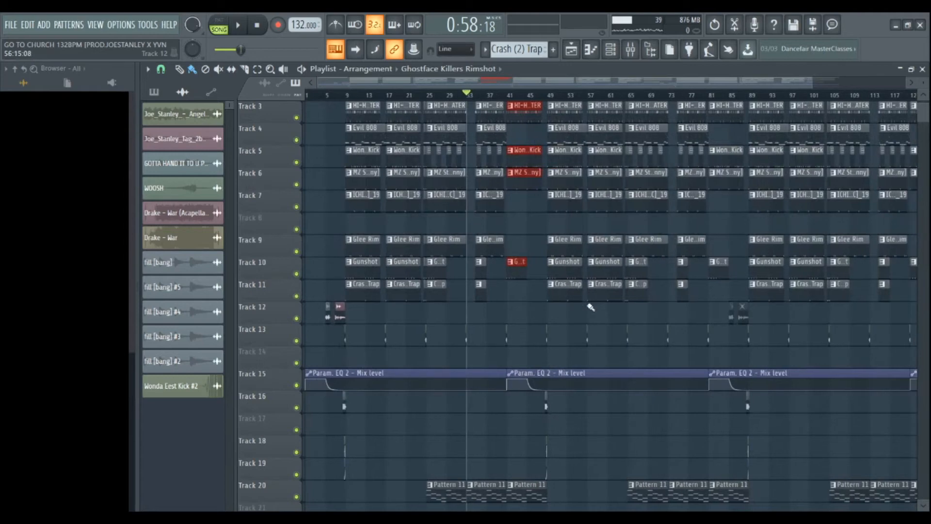
scroll(502, 306, up, 2)
scroll(509, 311, up, 5)
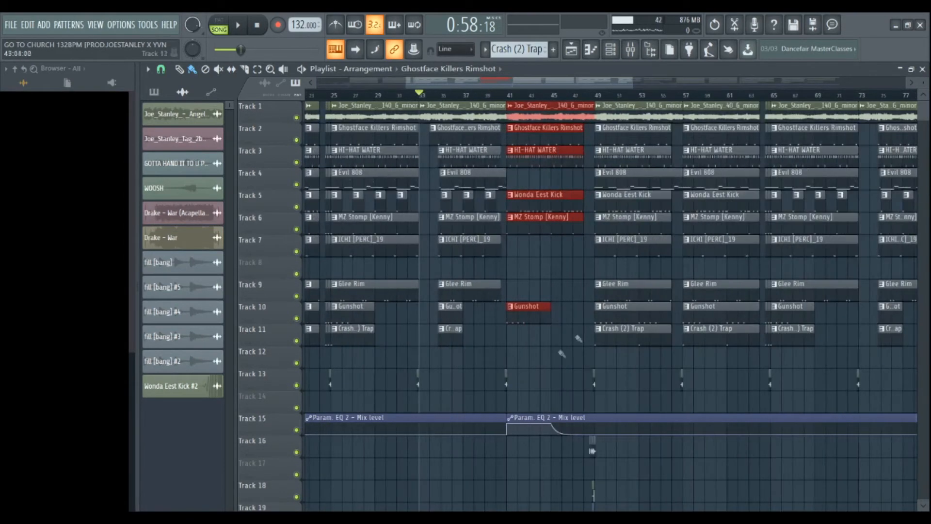
click(477, 97)
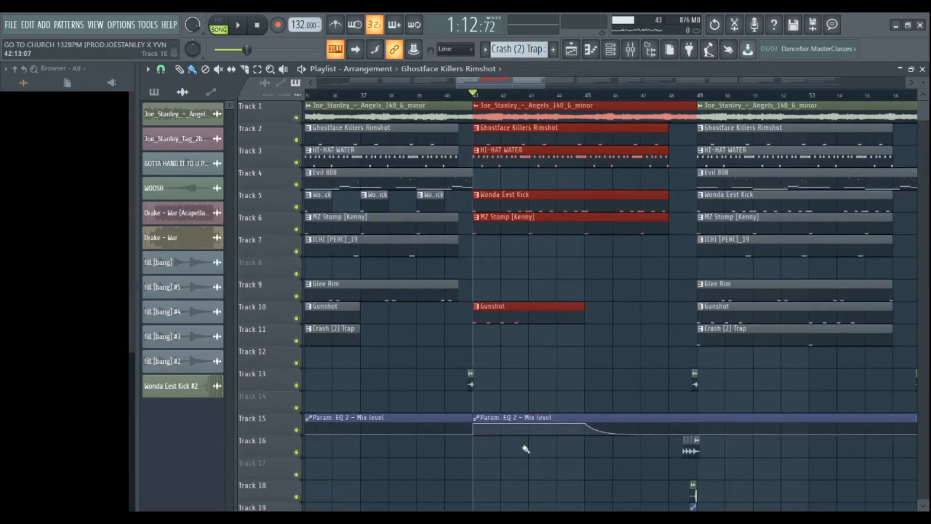
key(space)
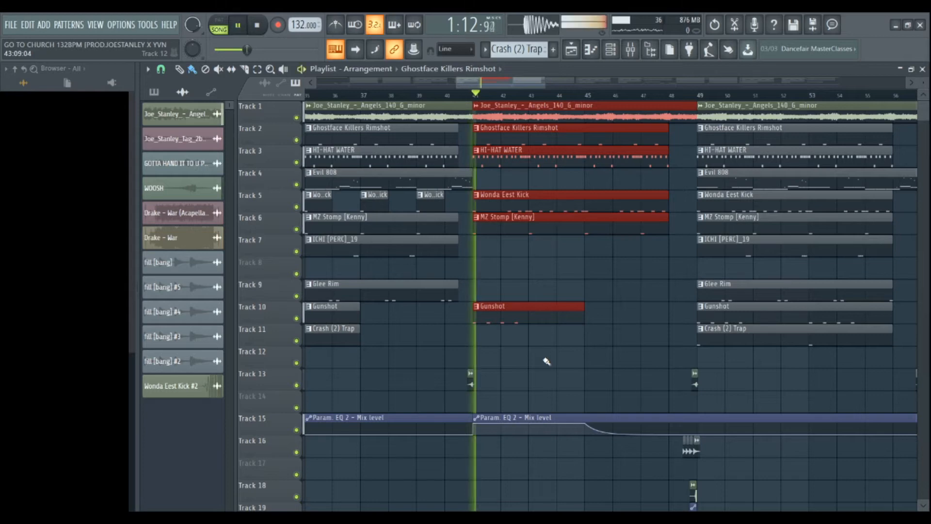
scroll(582, 359, down, 4)
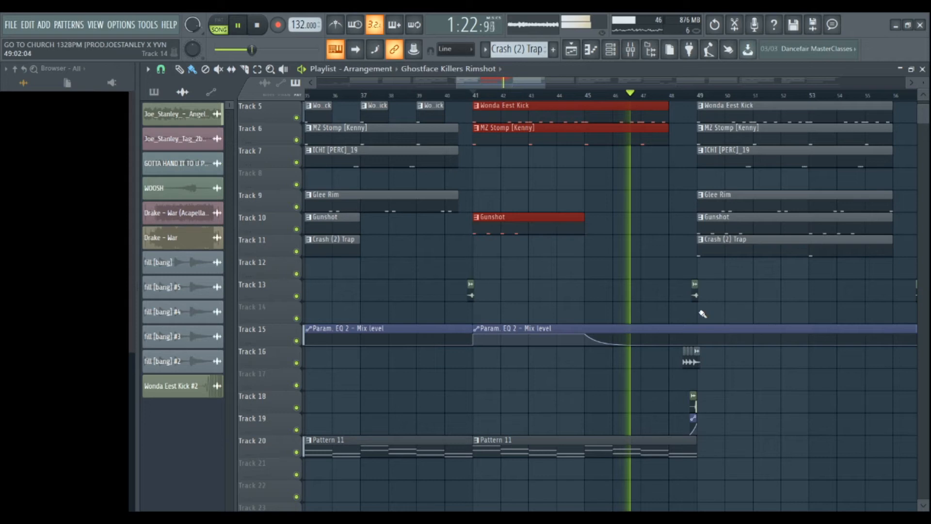
scroll(700, 312, up, 3)
scroll(702, 314, up, 2)
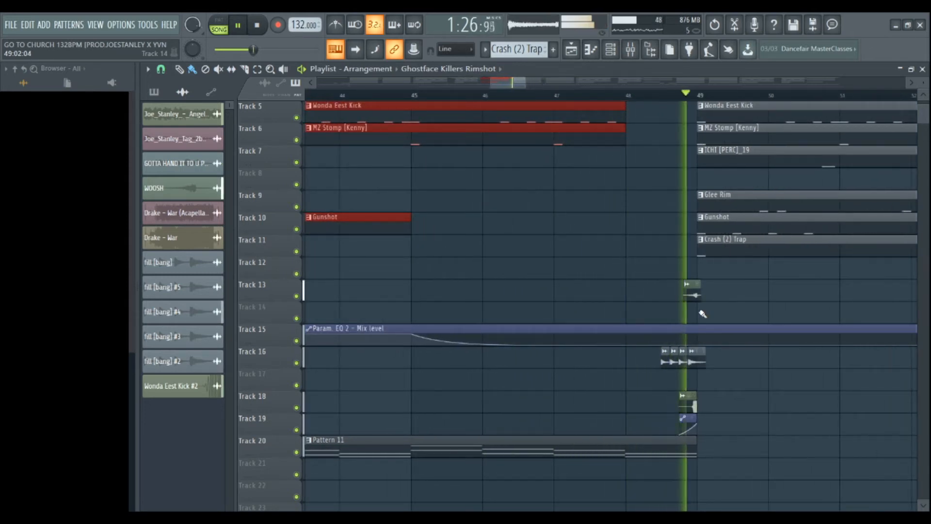
key(space)
- Select the melody and drum clips on Tracks 1 to 11 from bar 105 to the end of the arrangement
scroll(631, 305, down, 3)
scroll(630, 306, down, 8)
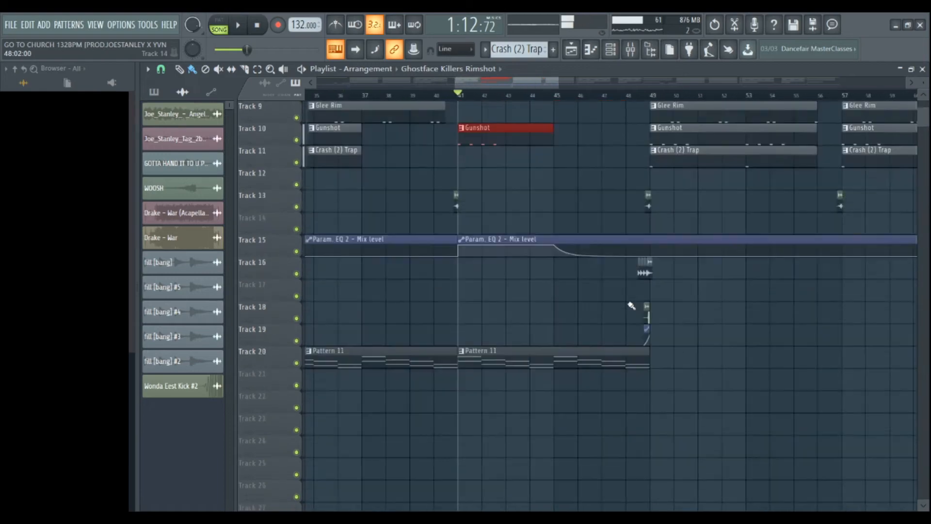
scroll(619, 282, up, 2)
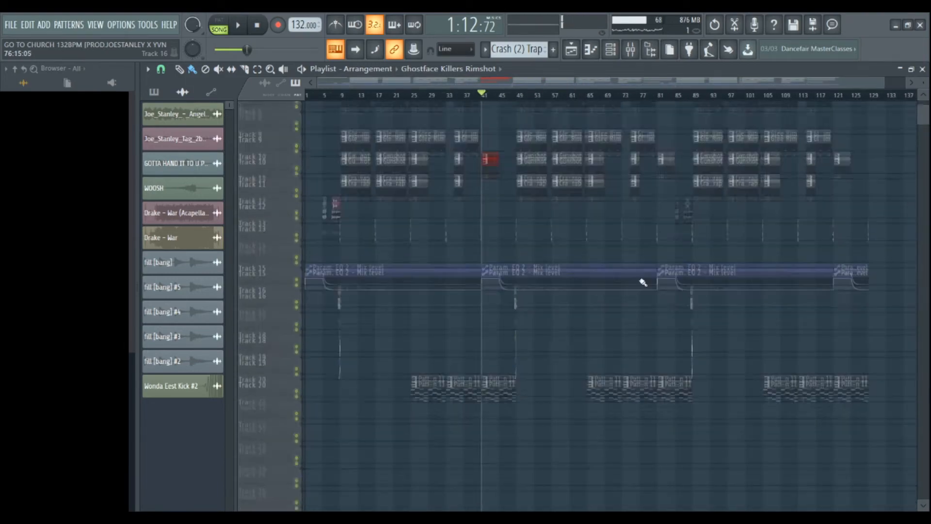
scroll(638, 283, up, 2)
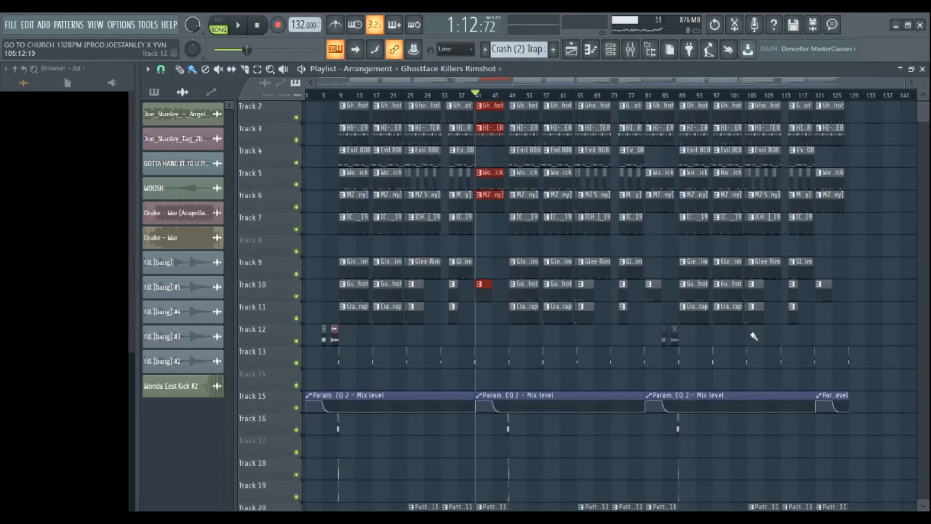
drag(738, 342, 916, 101)
scroll(665, 347, up, 5)
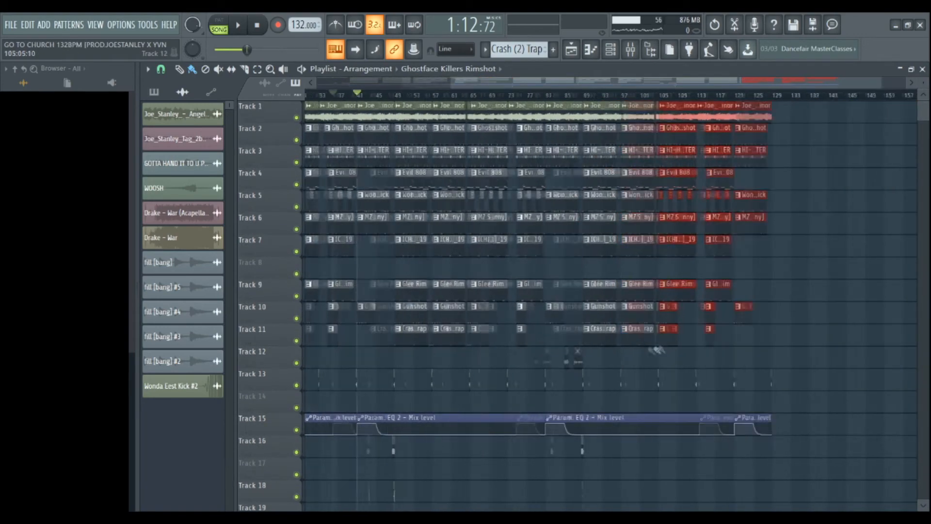
- Examine the full arrangement's drum clips, EQ automation, transition effects and Pattern 11 clips, and clear the selection
scroll(667, 320, down, 4)
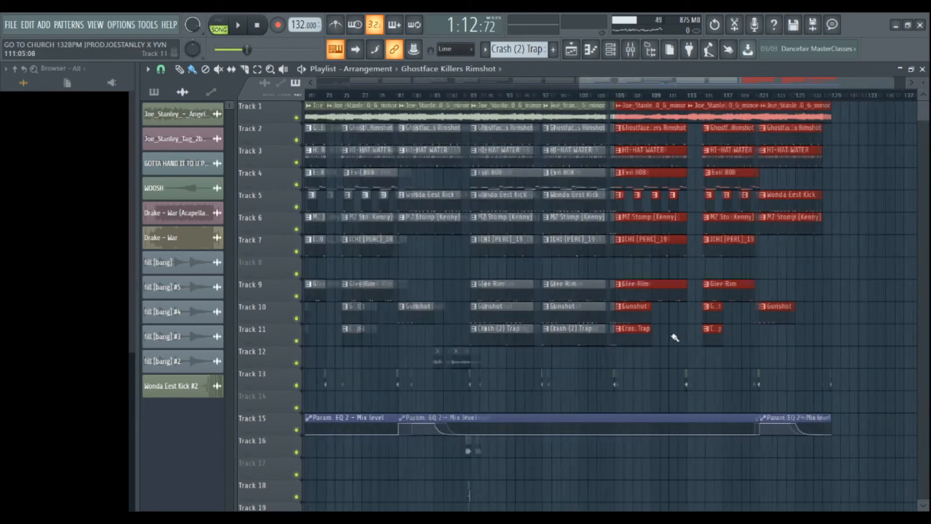
scroll(743, 320, down, 4)
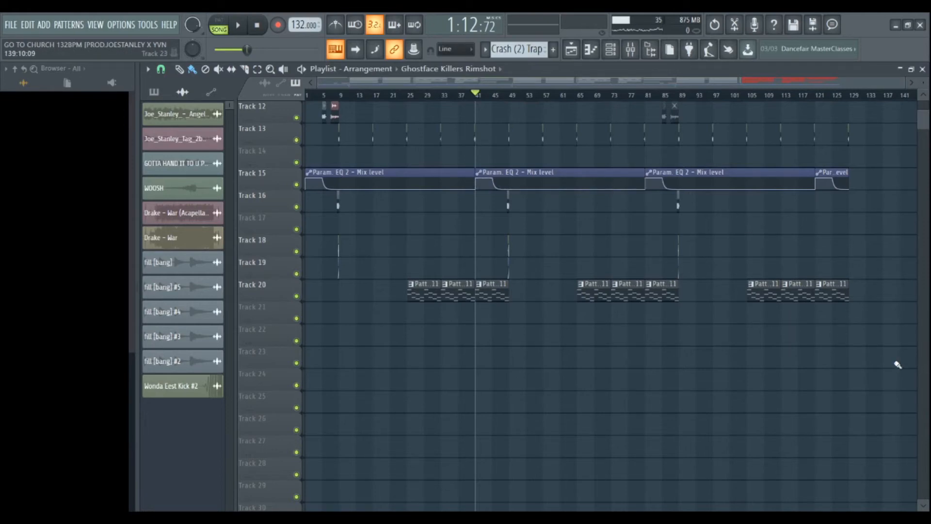
scroll(704, 334, up, 4)
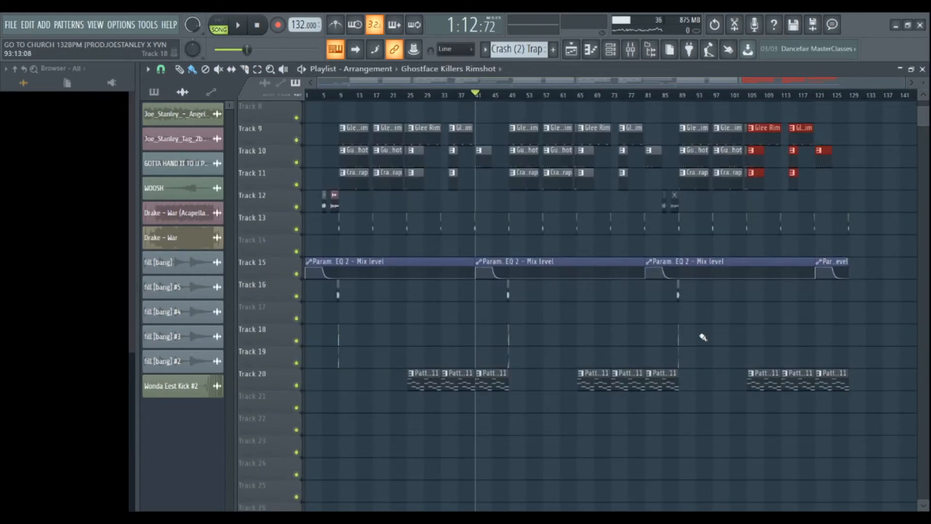
scroll(705, 335, up, 4)
scroll(704, 335, down, 4)
scroll(707, 333, up, 5)
scroll(708, 334, down, 2)
ctrl+click(723, 346)
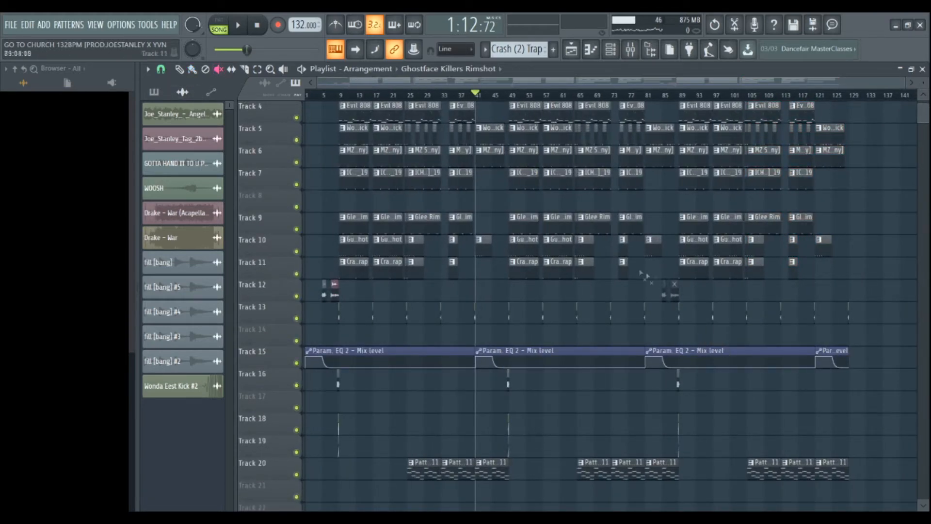
- Show the mixer's Master track and inspect its Fruity soft clipper and FabFilter Saturn settings
click(630, 49)
click(220, 217)
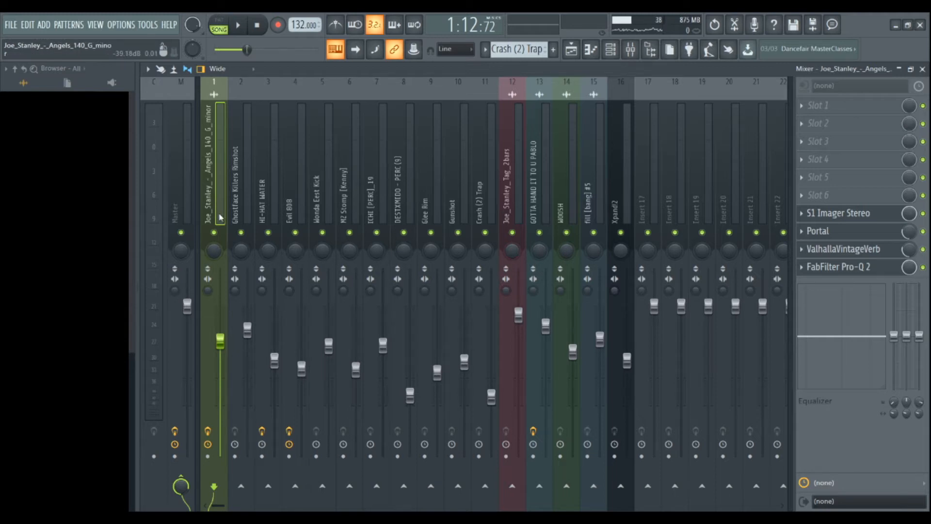
click(184, 218)
click(211, 212)
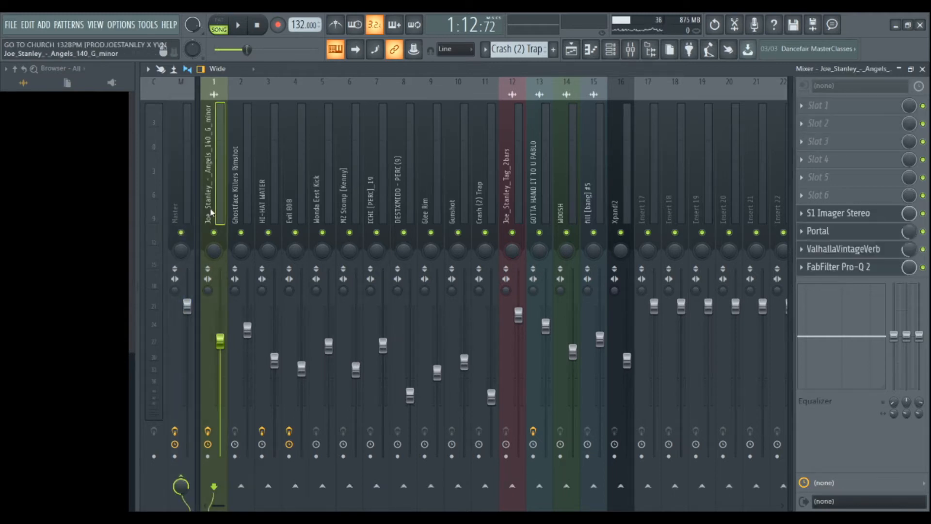
click(179, 215)
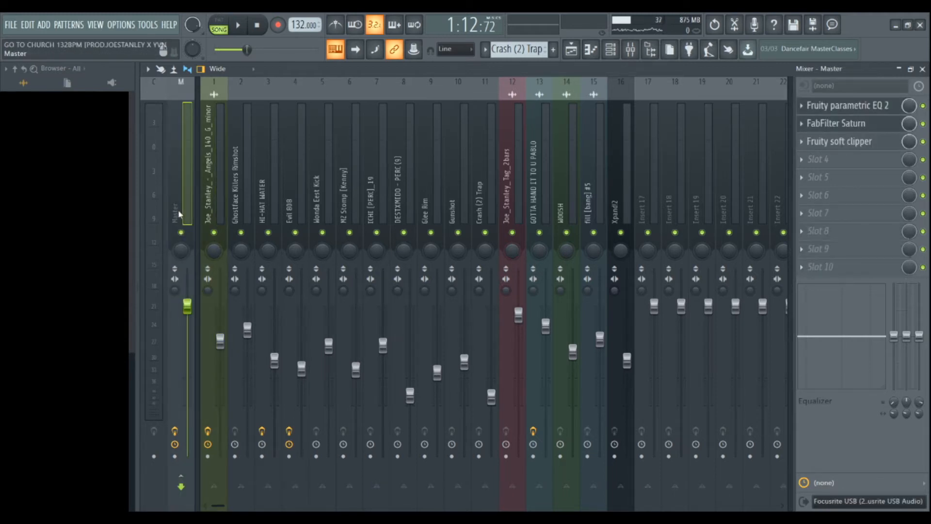
click(815, 144)
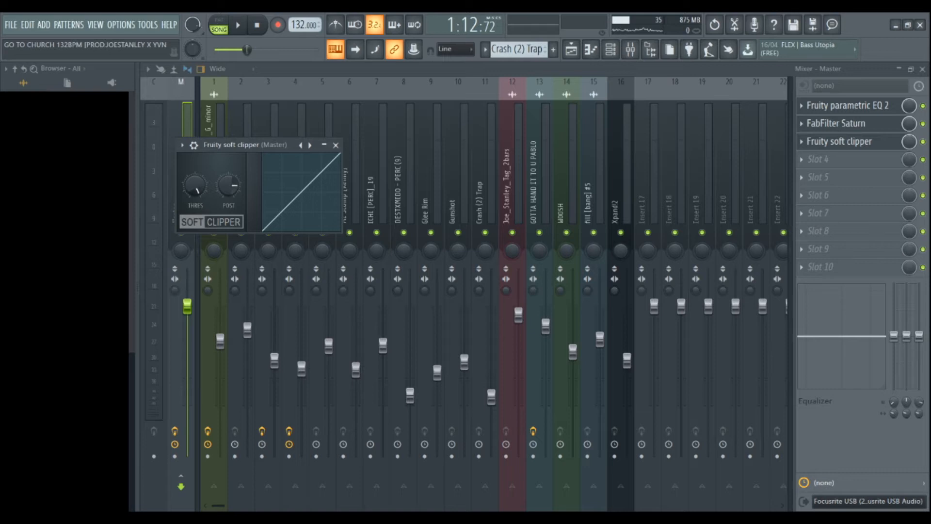
click(834, 131)
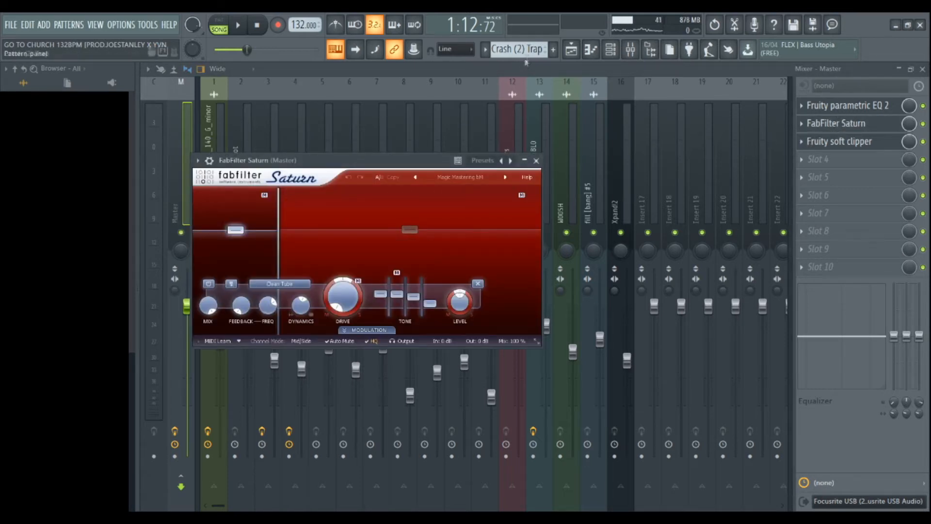
- Play the beat from bar 9 and compare the Master with FabFilter Saturn bypassed and enabled
click(571, 50)
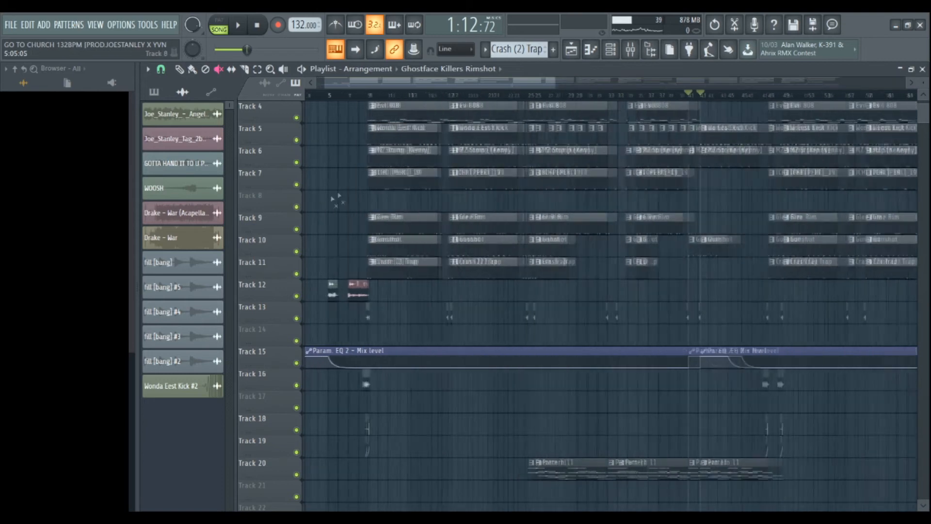
click(352, 95)
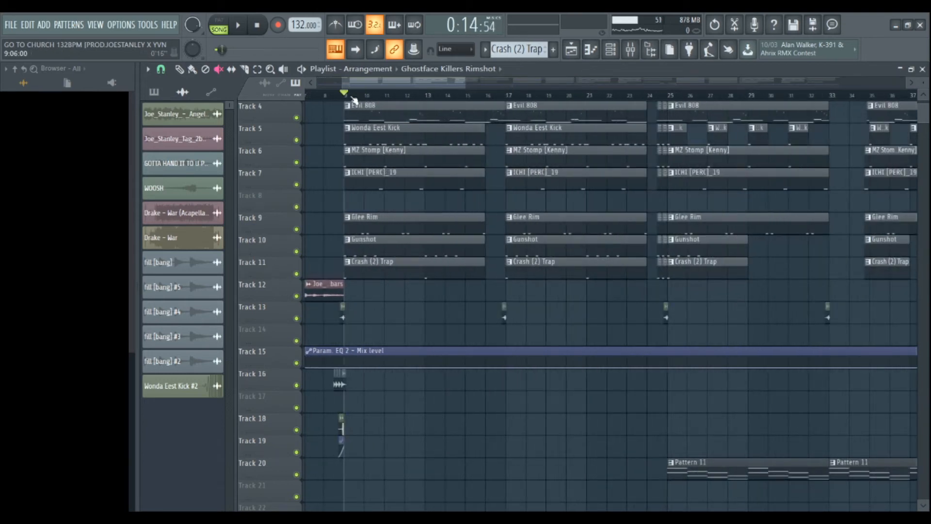
click(627, 52)
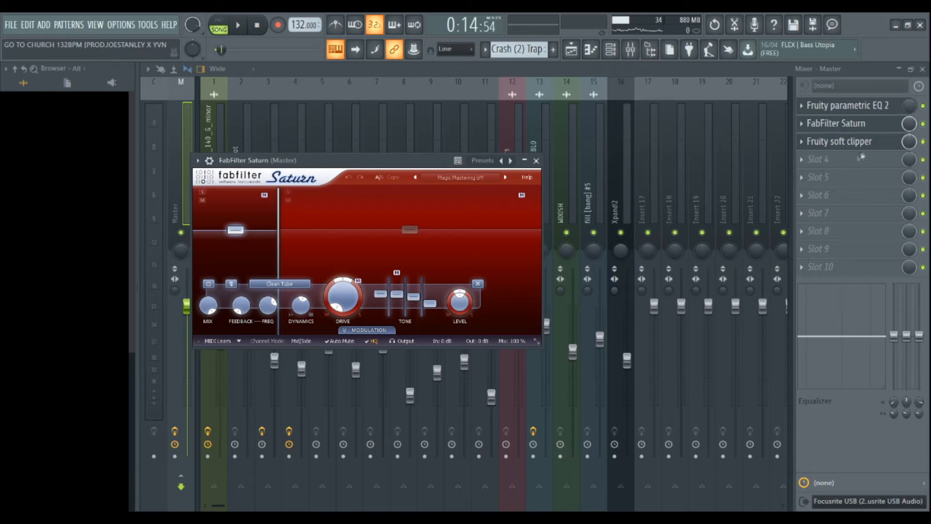
click(885, 123)
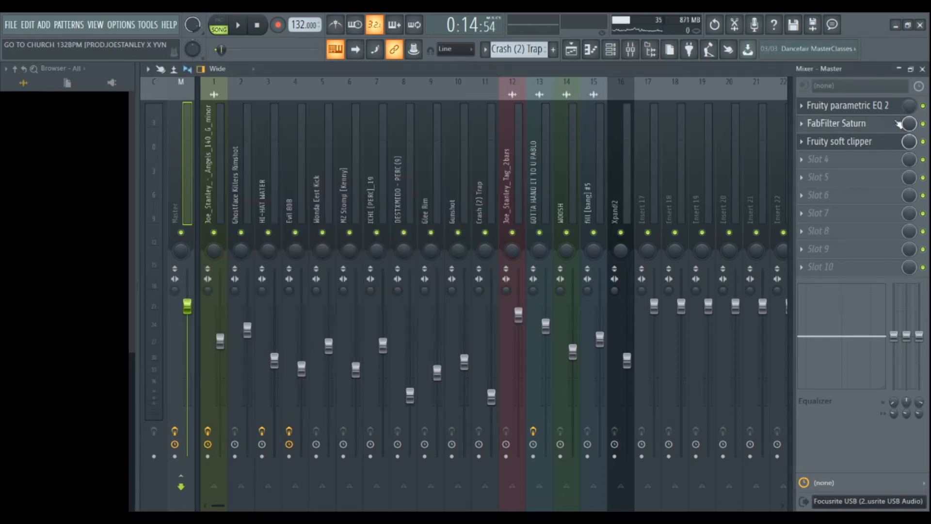
key(space)
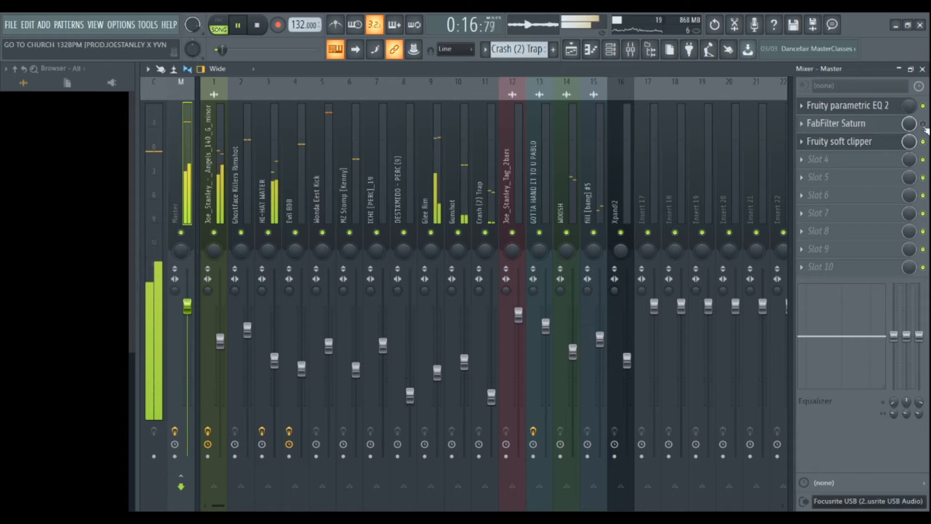
click(923, 126)
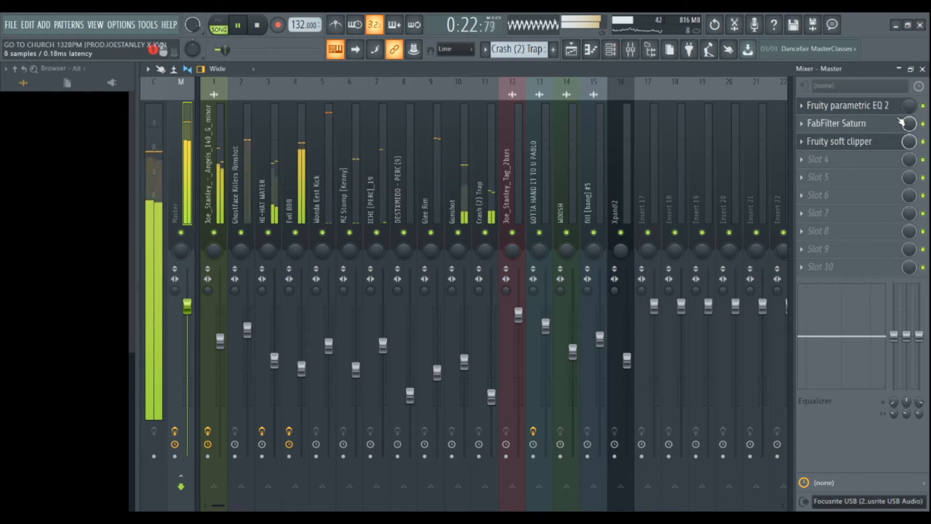
- Play from bar 9 with the Master's three effects bypassed, enable them all during playback to compare, and stop
key(space)
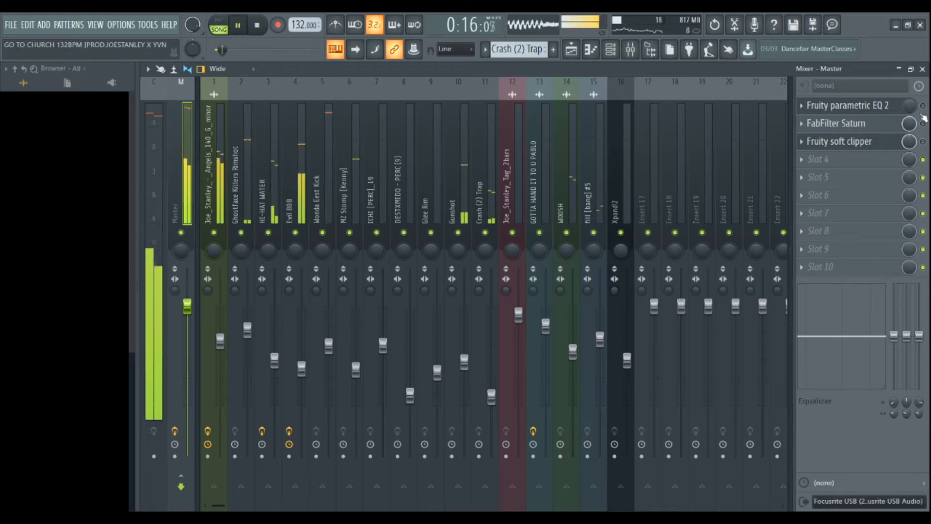
click(923, 141)
click(924, 123)
click(923, 105)
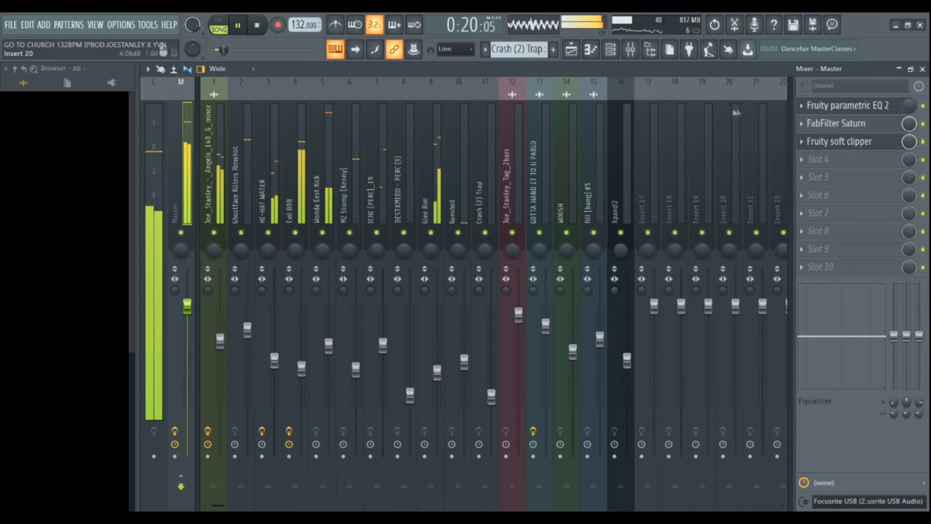
key(space)
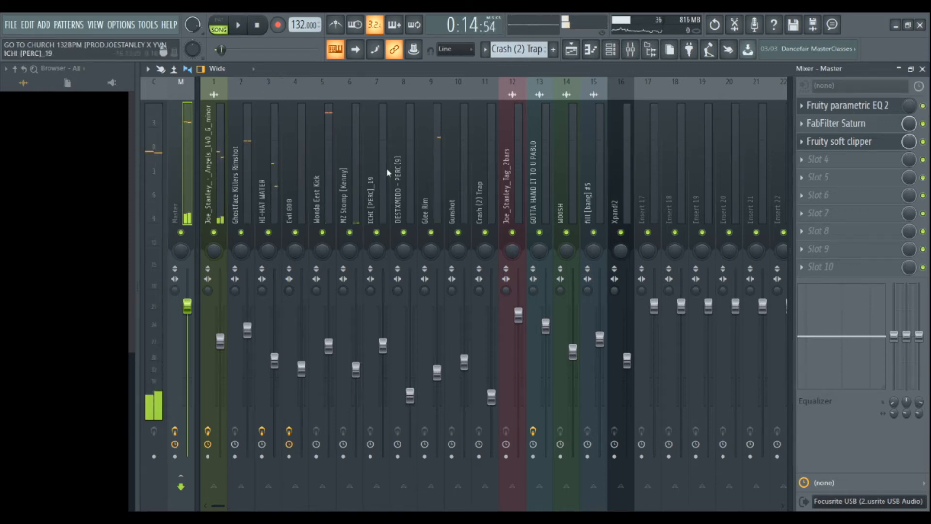
- Solo the melody's mixer track and compare its playback with the FabFilter Pro-Q 2 low cut bypassed and enabled
click(215, 170)
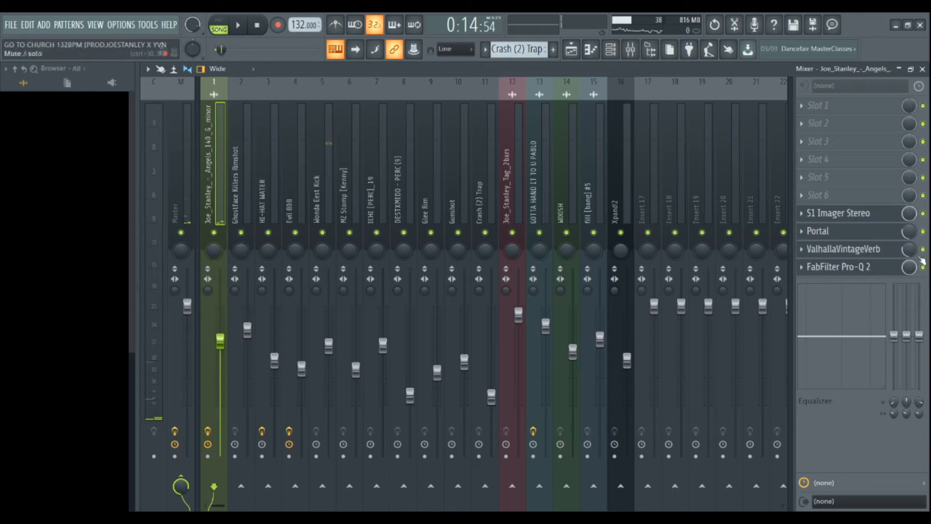
click(868, 268)
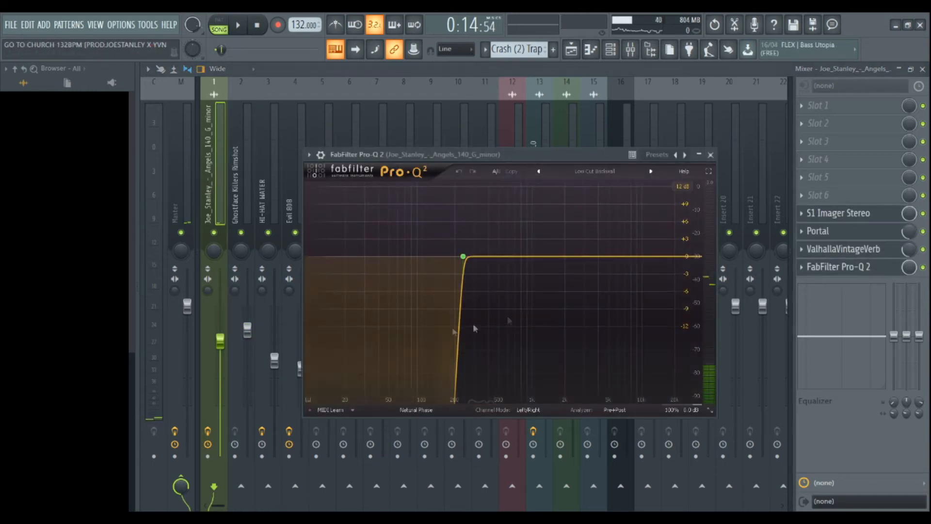
right_click(214, 232)
click(823, 266)
key(space)
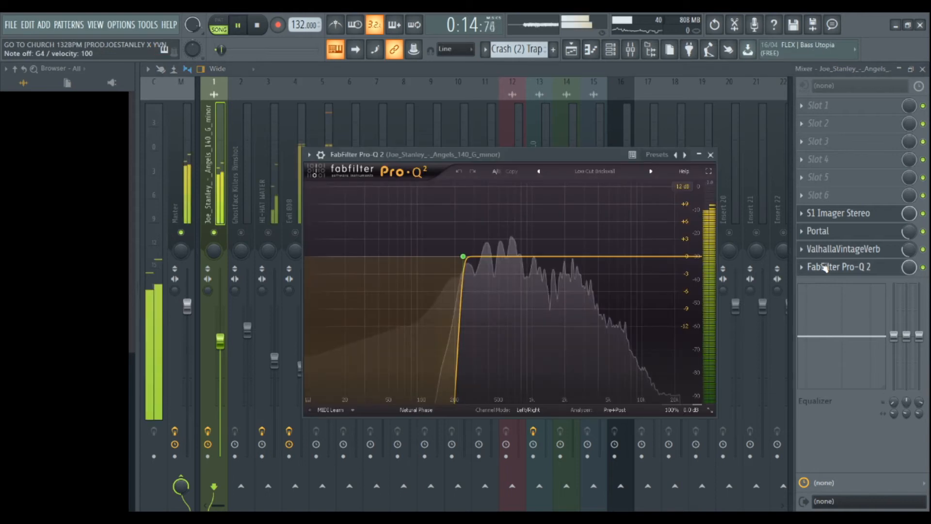
click(923, 268)
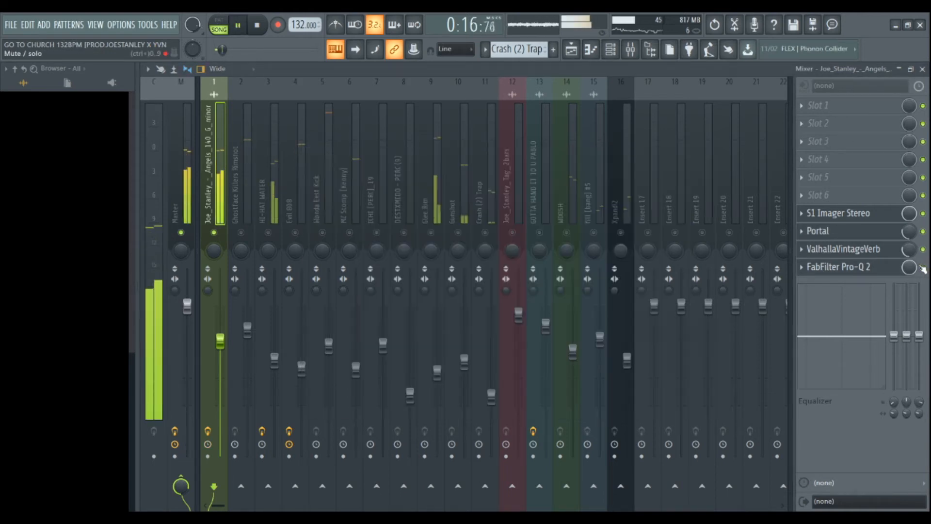
click(831, 268)
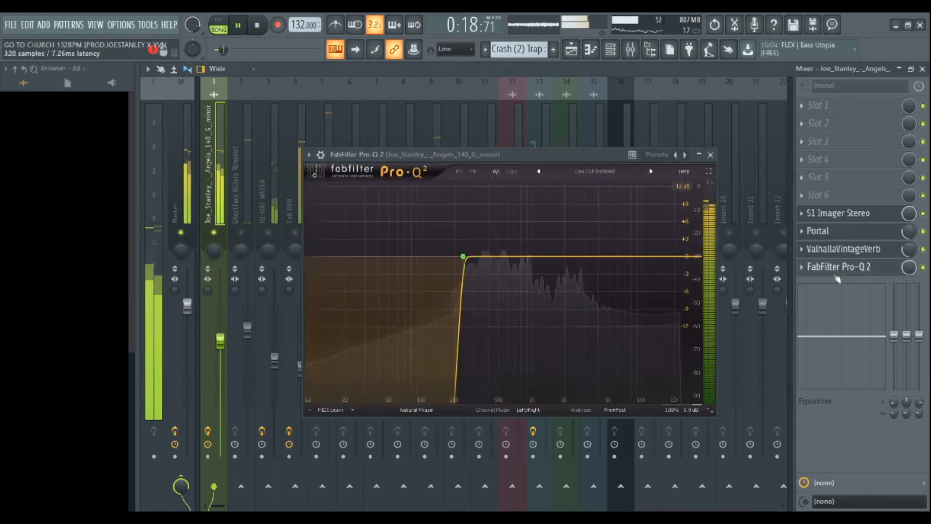
- Inspect the melody track's ValhallaVintageVerb settings and its mix level in the effect slot during playback
click(830, 249)
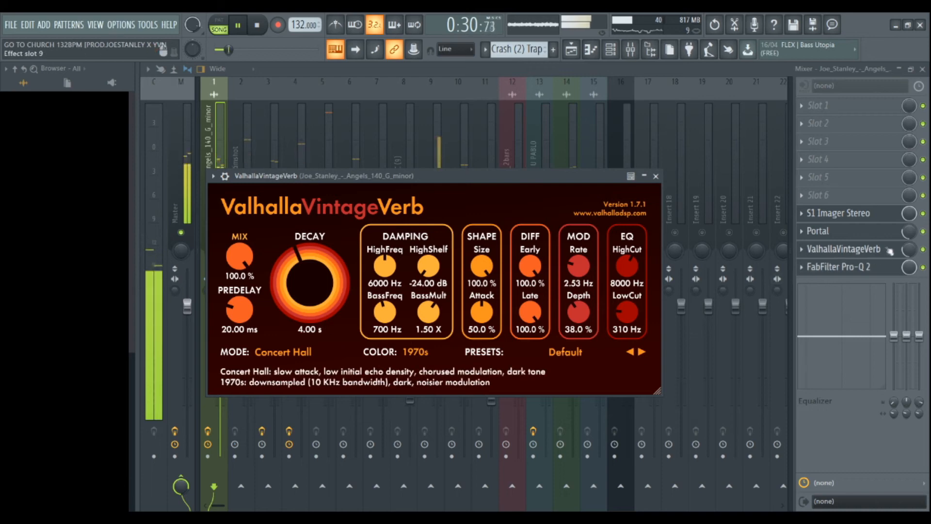
click(906, 250)
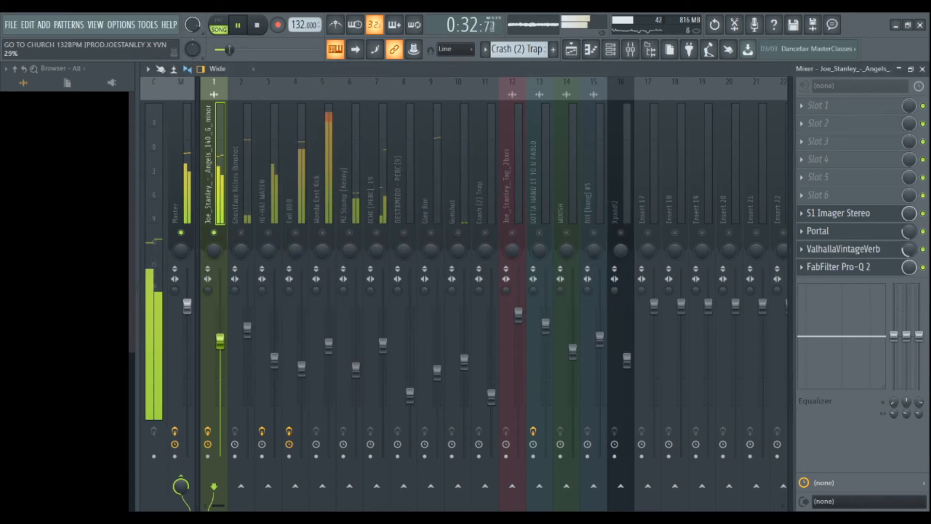
click(844, 248)
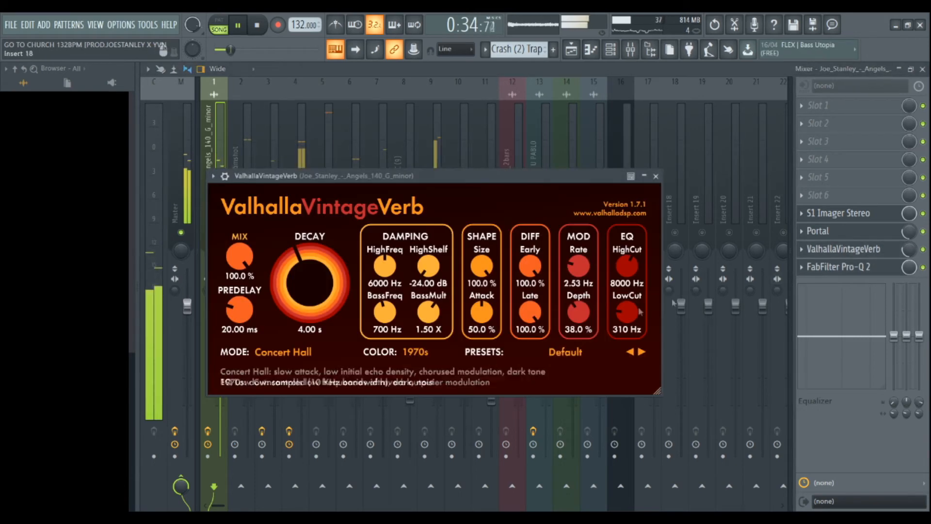
click(846, 248)
- Show Portal's preset list on the melody track, compare playback with Portal bypassed and enabled, and stop
click(825, 232)
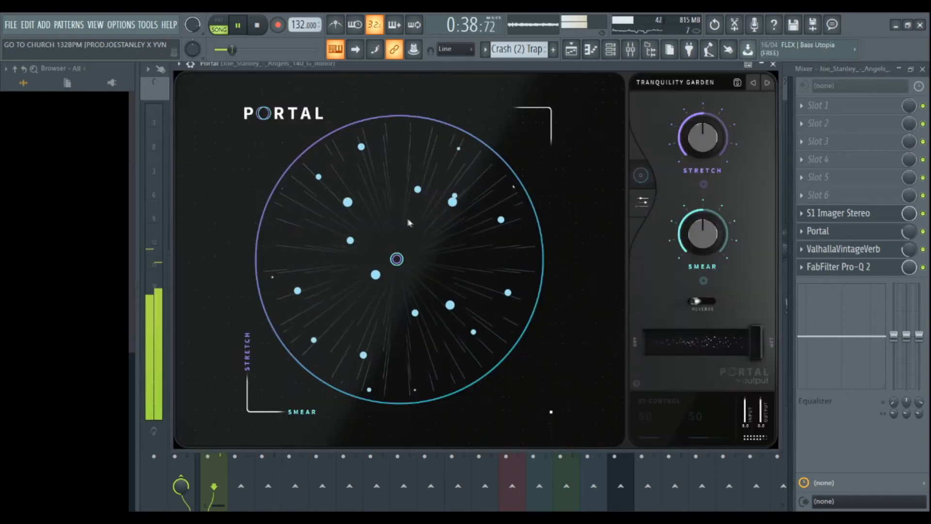
click(694, 85)
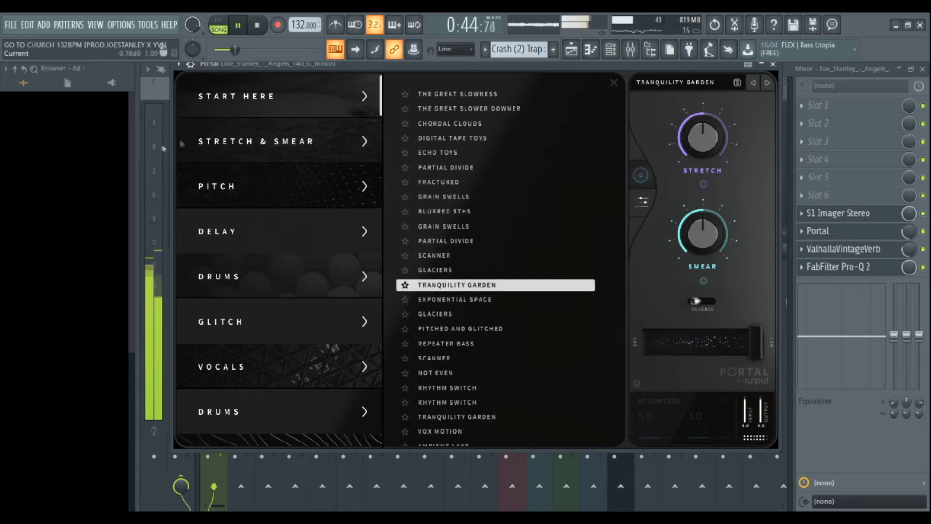
click(911, 237)
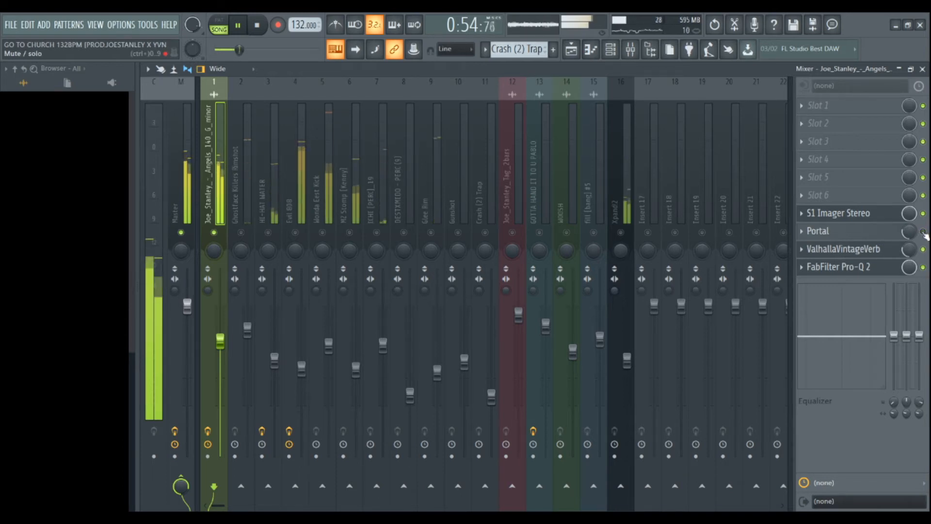
key(space)
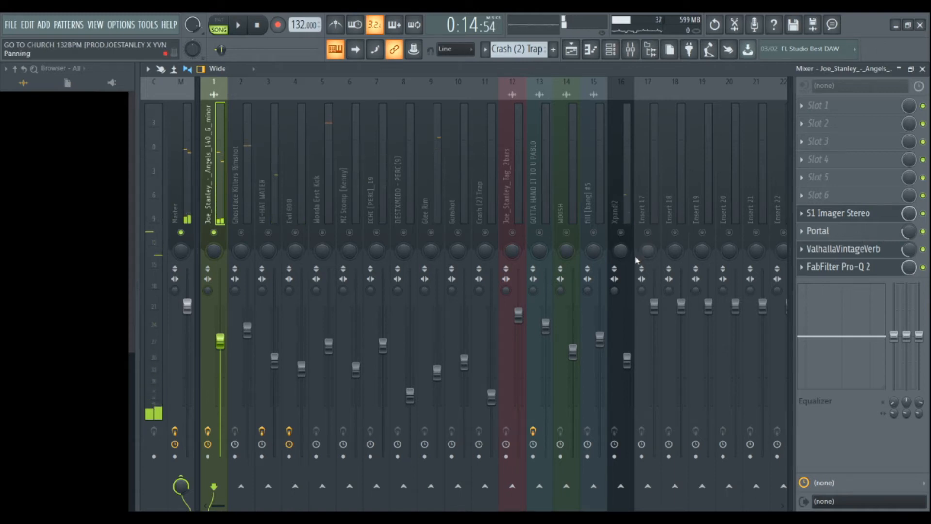
- Inspect the width, asymmetry and rotation settings of the melody's S1 Imager Stereo while starting and stopping playback
click(817, 214)
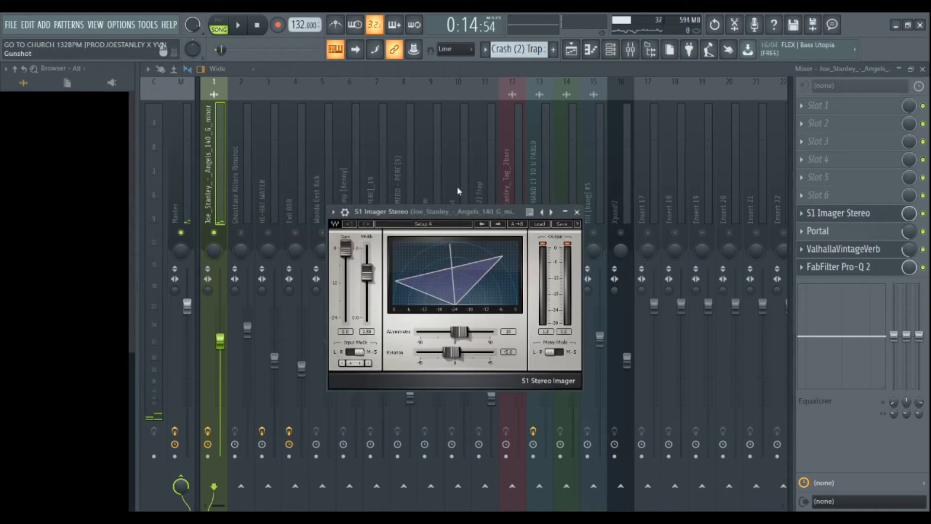
drag(470, 215, 506, 193)
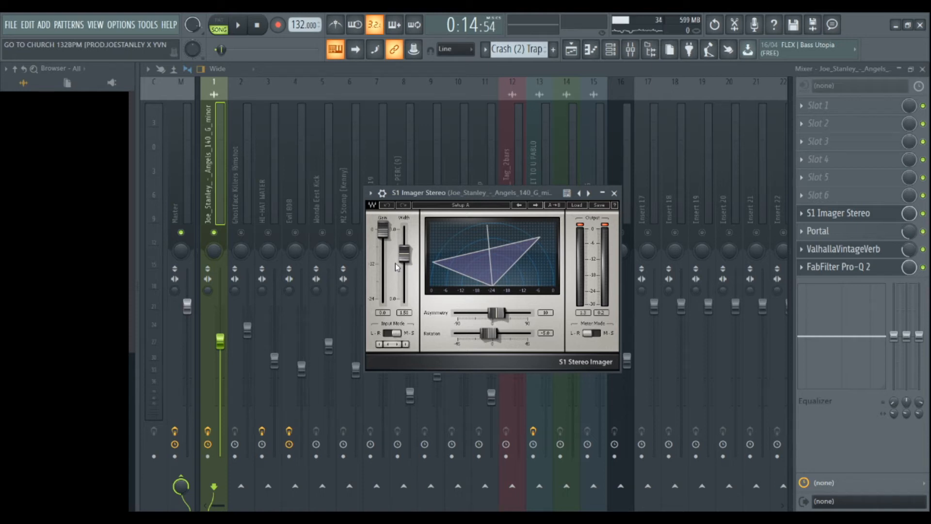
key(space)
drag(402, 253, 402, 253)
key(space)
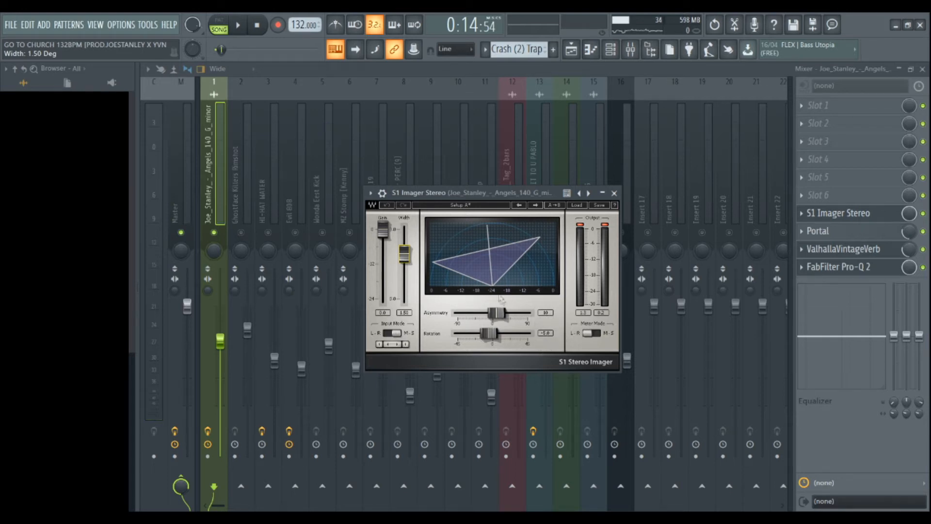
key(space)
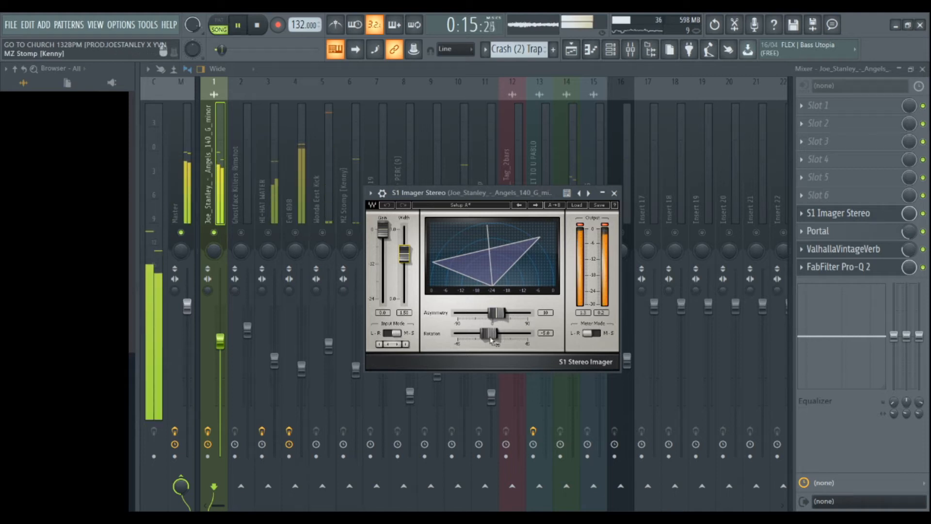
key(space)
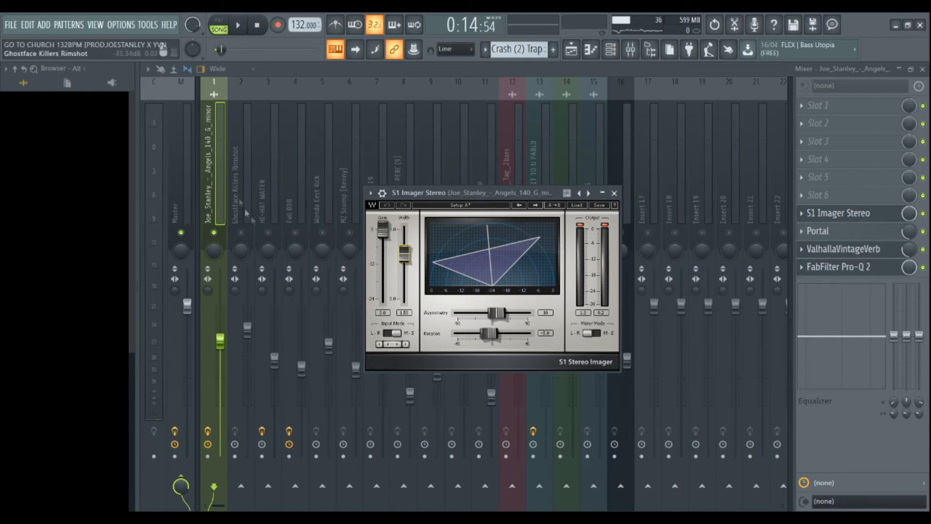
- Unmute the Ghostface Killers Rimshot and HI-HAT WATER mixer tracks
click(233, 185)
click(219, 191)
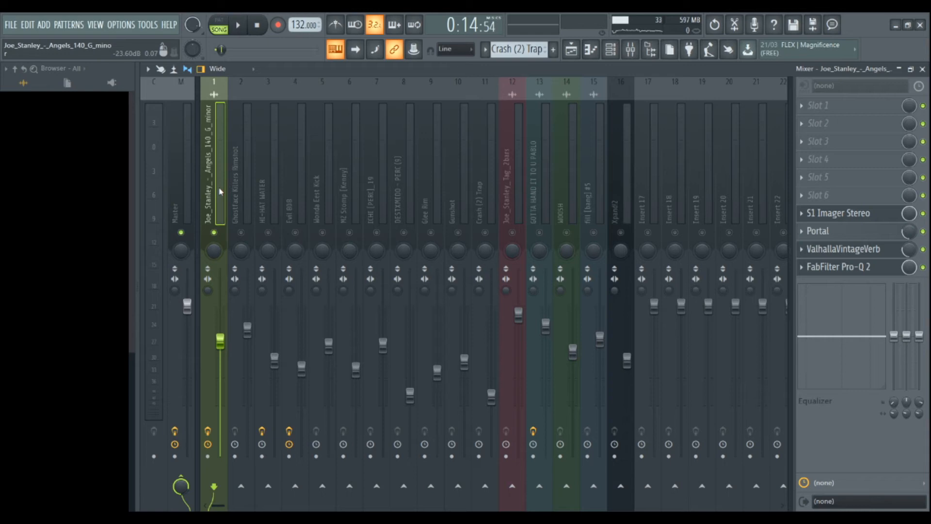
click(234, 177)
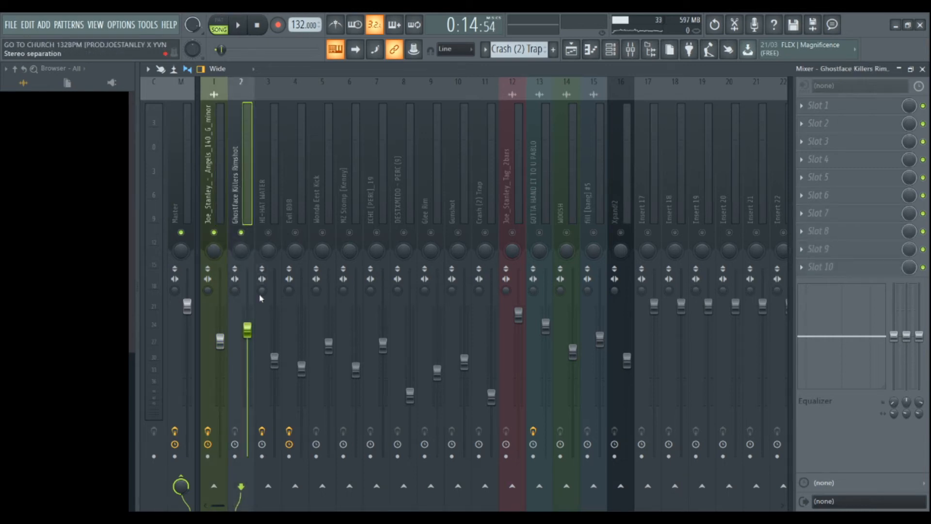
click(268, 233)
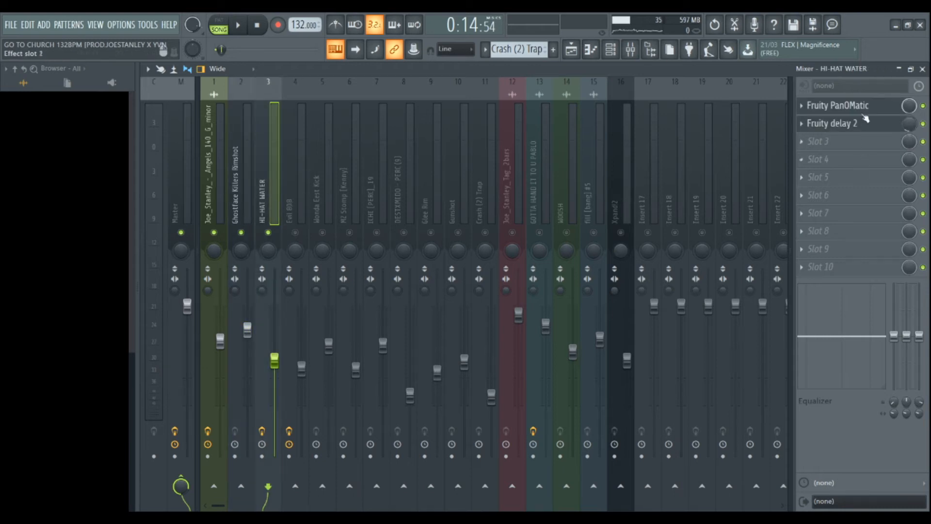
- Inspect the Fruity delay 2 and Fruity PanOMatic settings on the HI-HAT WATER track
click(867, 123)
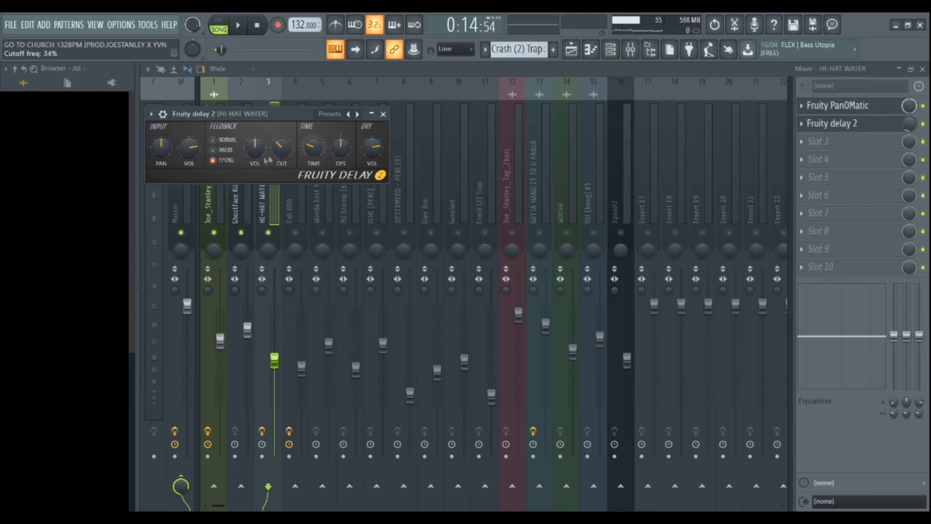
click(383, 115)
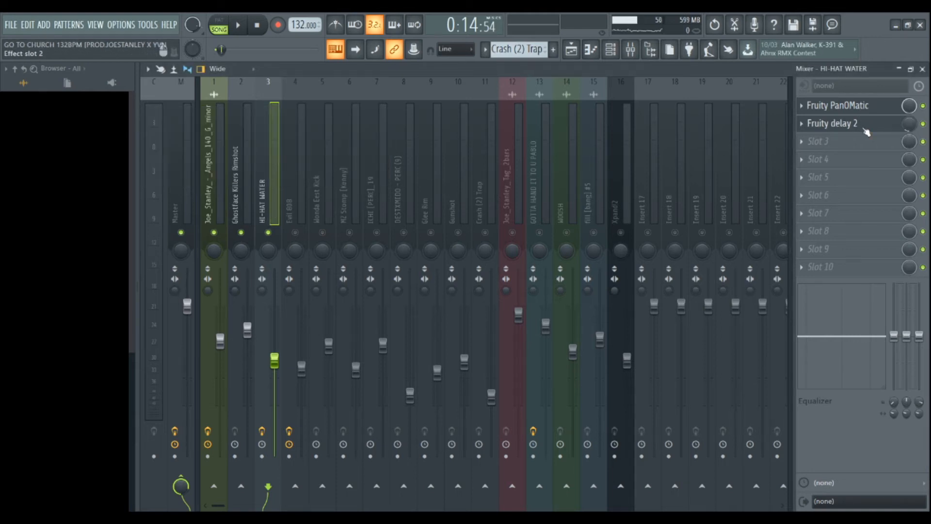
click(853, 106)
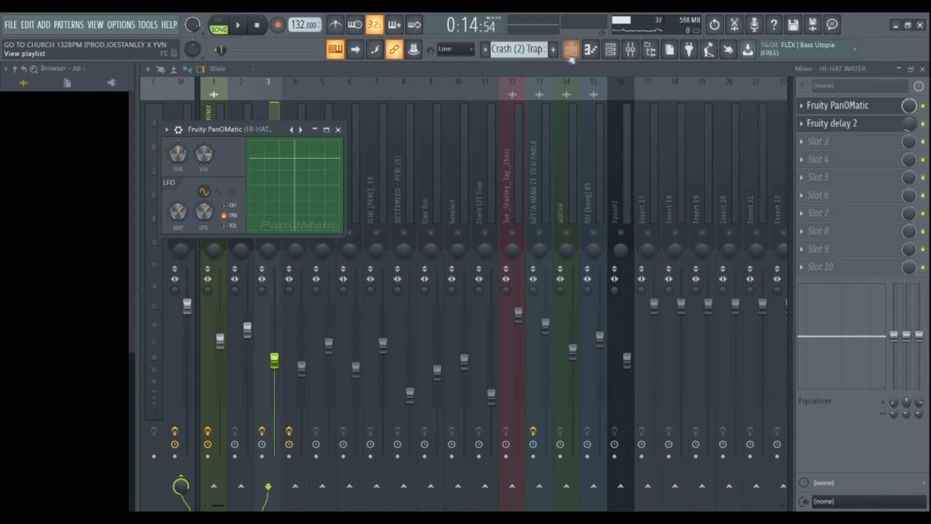
- Show the HI-HAT WATER pattern's notes in the piano roll
click(591, 49)
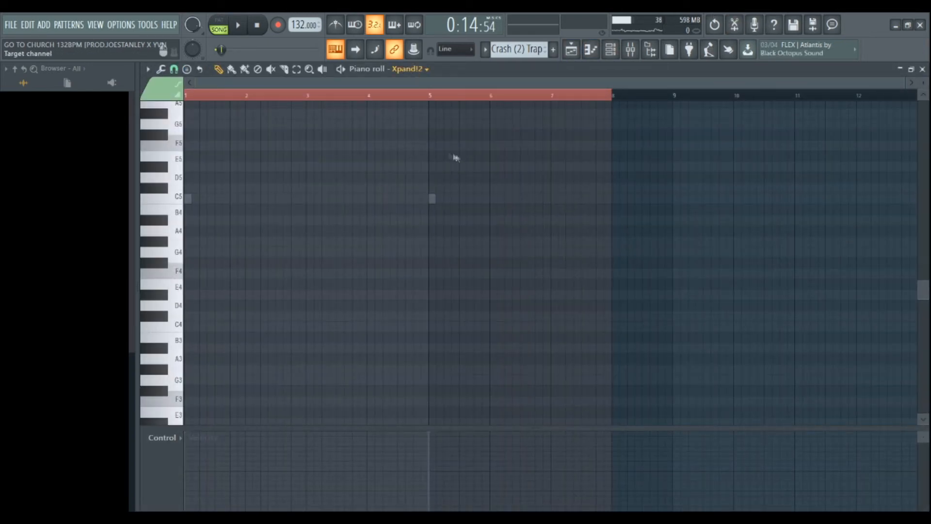
click(466, 268)
scroll(507, 55, up, 3)
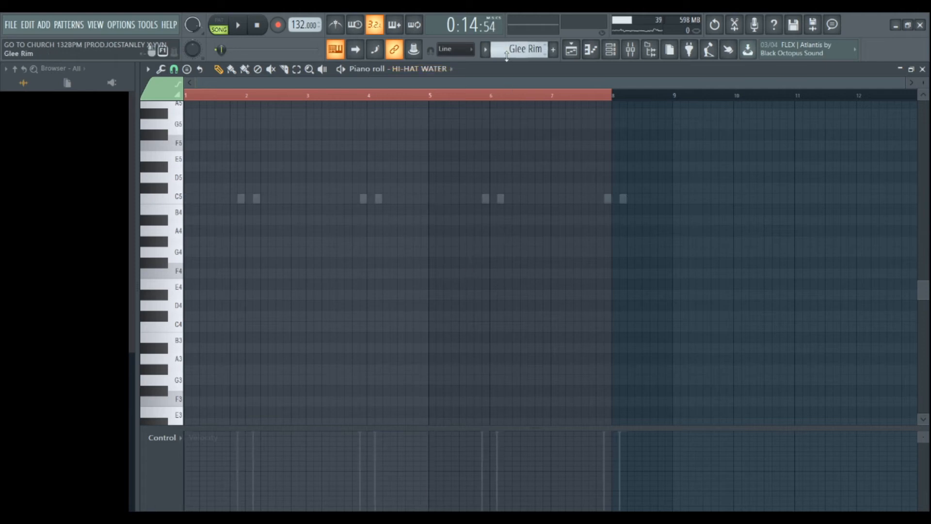
scroll(507, 54, up, 1)
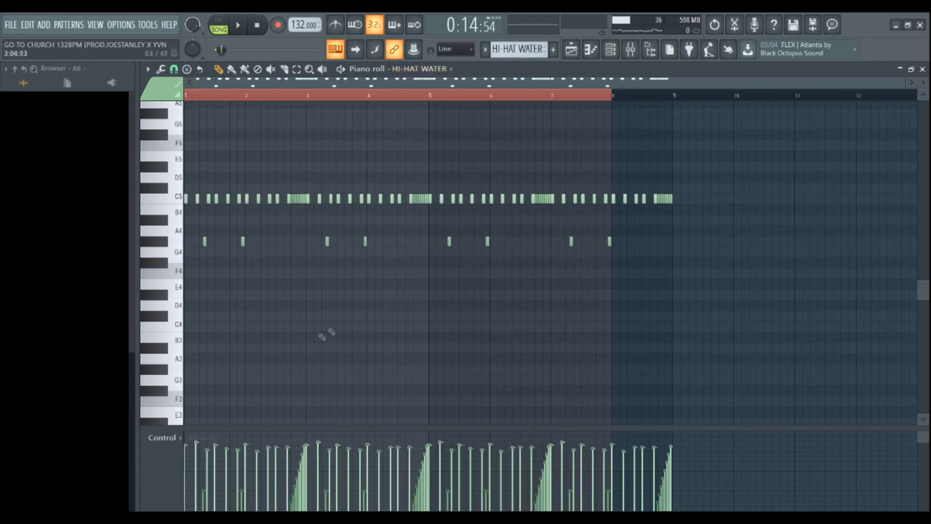
- Try randomizing the panning of the HI-HAT WATER notes and turn the pan randomization off again
scroll(435, 331, up, 1)
key(ctrl+s)
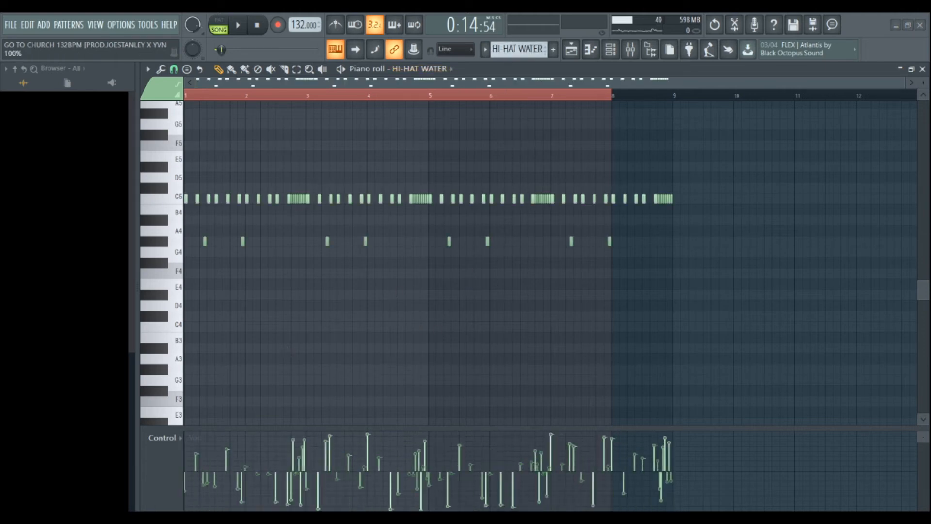
drag(490, 310, 490, 349)
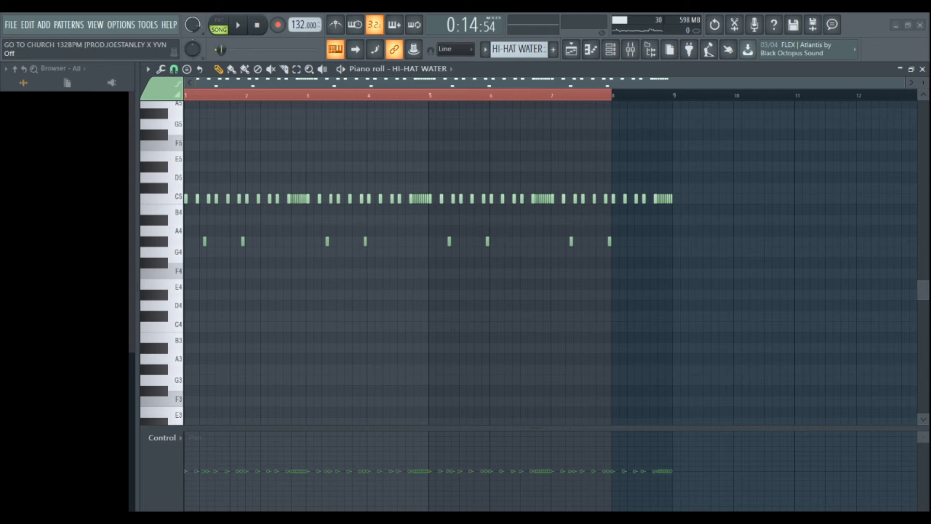
- Return to the mixer and review the hi-hat track's Fruity PanOMatic panning LFO
click(631, 50)
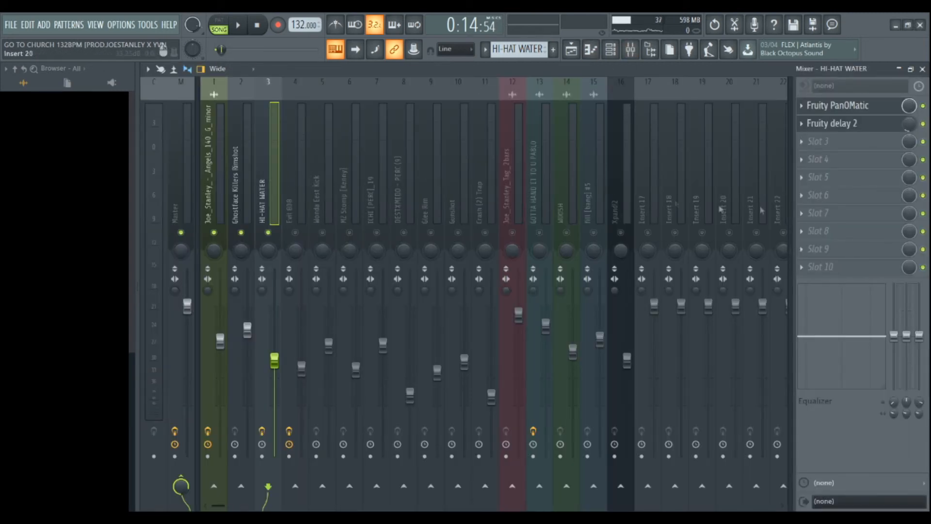
click(823, 106)
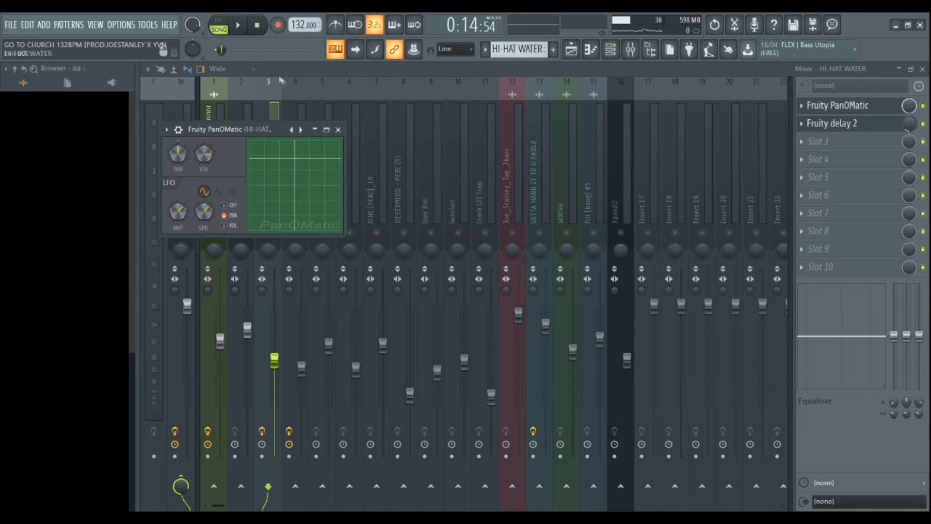
key(Escape)
- Unmute the Evil 808 track and inspect the low cut and bass boost in its FabFilter Pro-Q 2
click(295, 232)
click(297, 204)
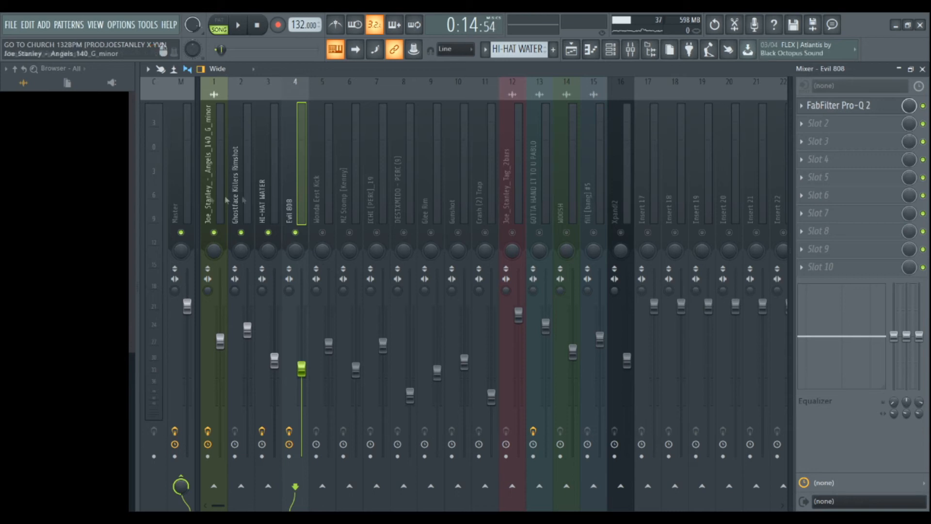
click(837, 105)
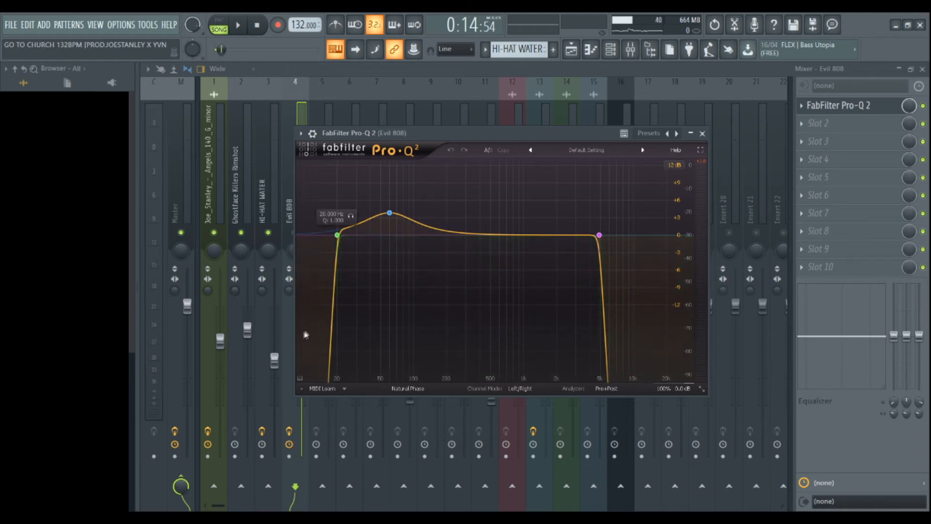
click(389, 213)
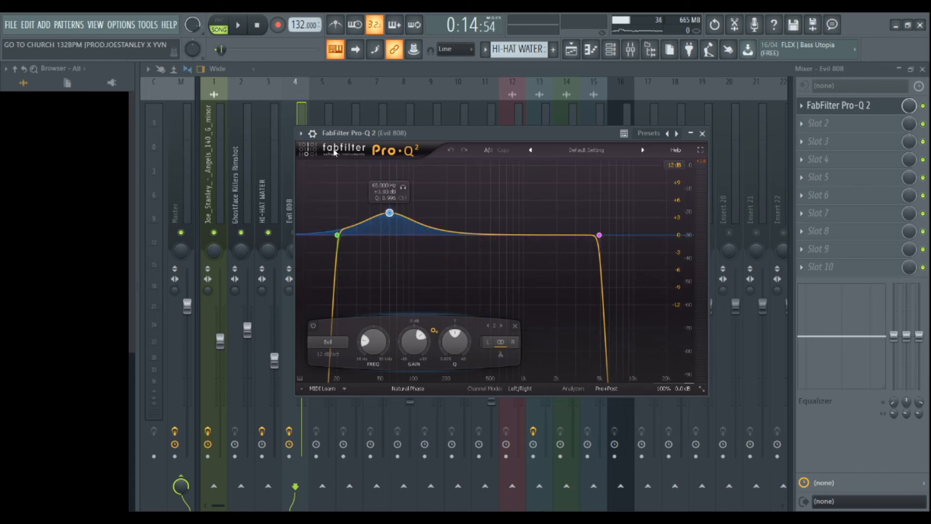
click(298, 114)
- Unmute the remaining drum and percussion mixer tracks from Wonda Eest Kick through Crash (2) Trap
click(329, 214)
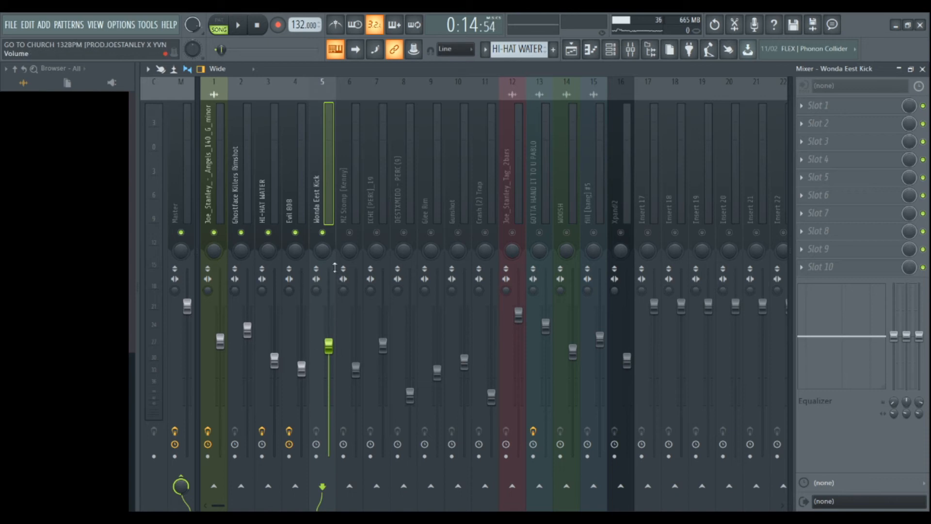
click(350, 233)
click(357, 214)
click(377, 232)
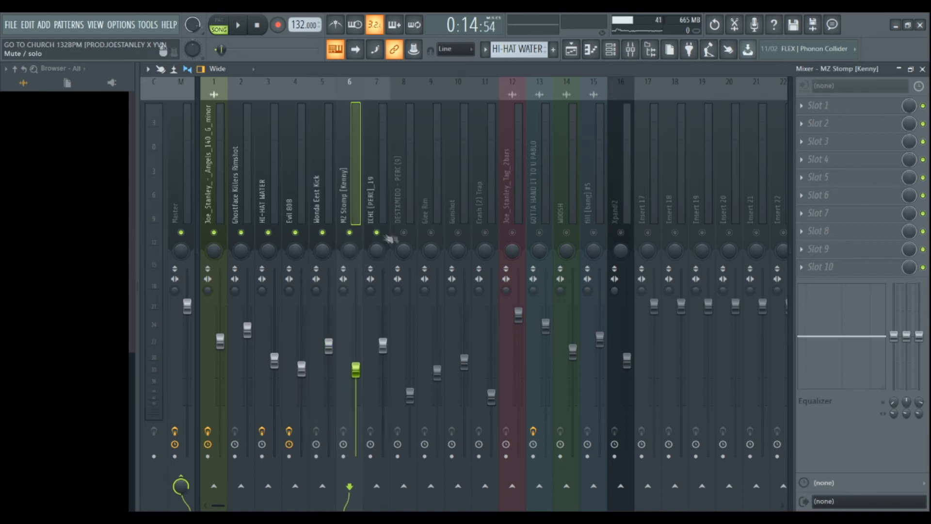
click(404, 233)
click(431, 232)
click(458, 232)
click(485, 233)
- Review the mixer equalizer low cuts on the ICHI and DESTXMIDO percs, Glee Rim, Gunshot and Crash (2) Trap tracks
click(377, 206)
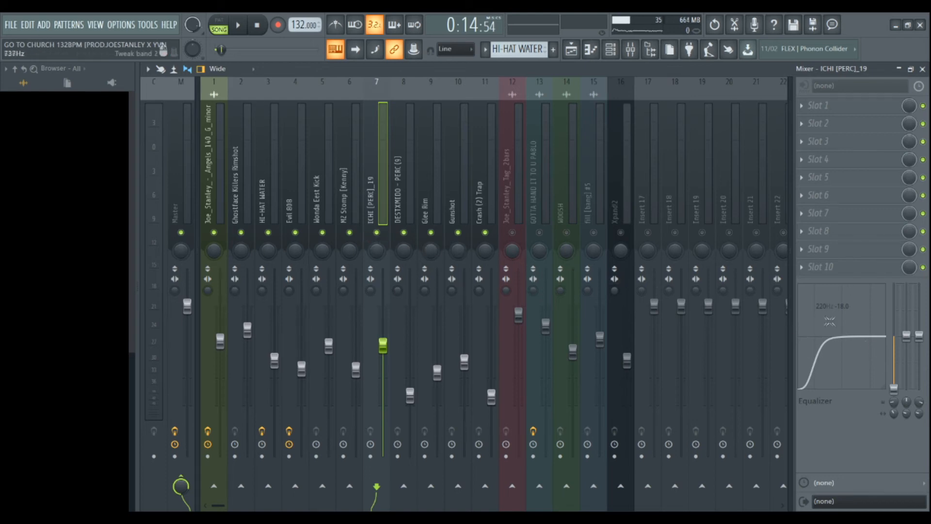
click(409, 189)
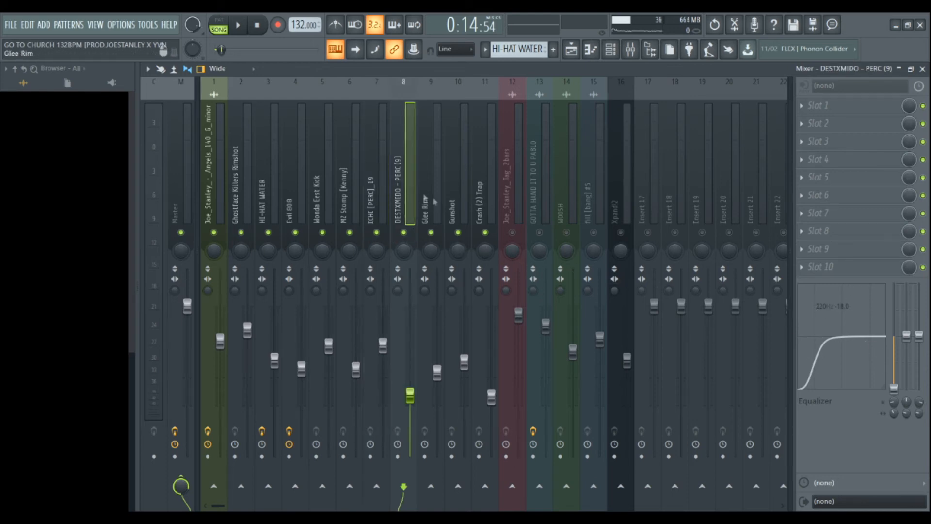
click(436, 202)
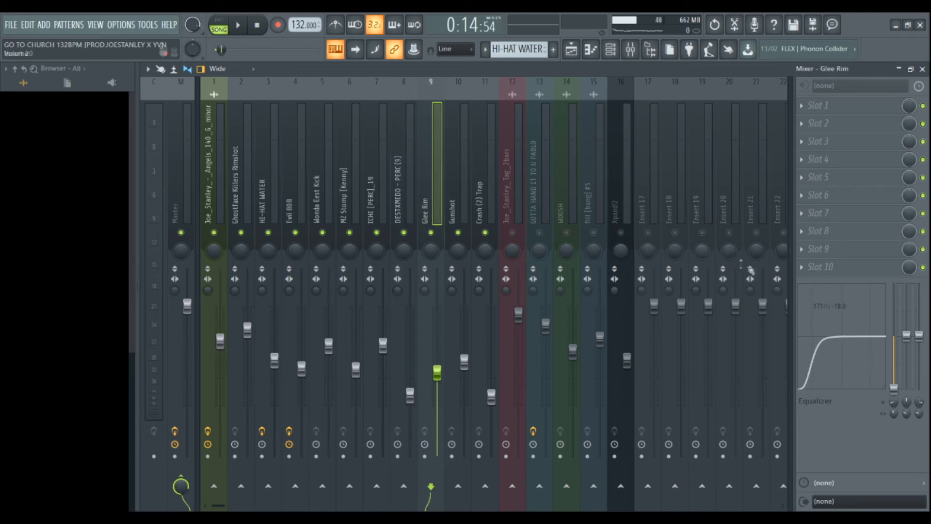
click(459, 205)
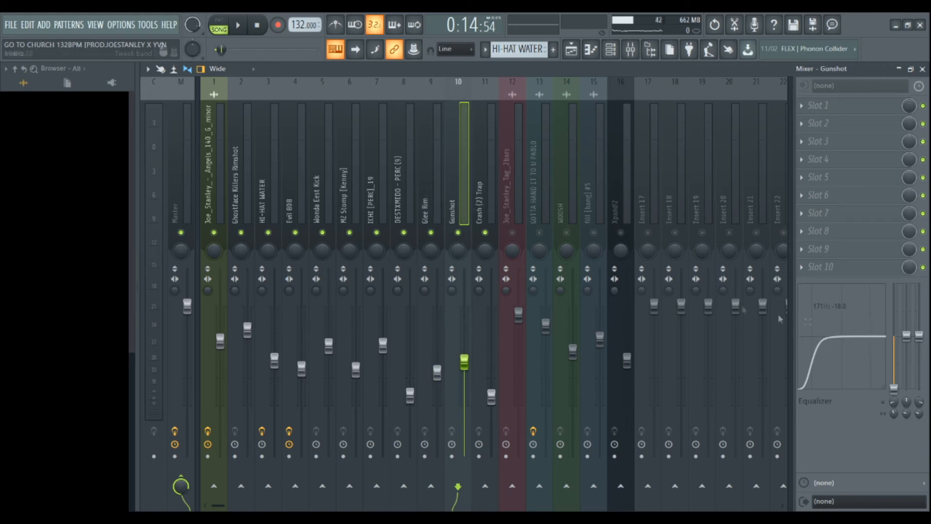
click(480, 213)
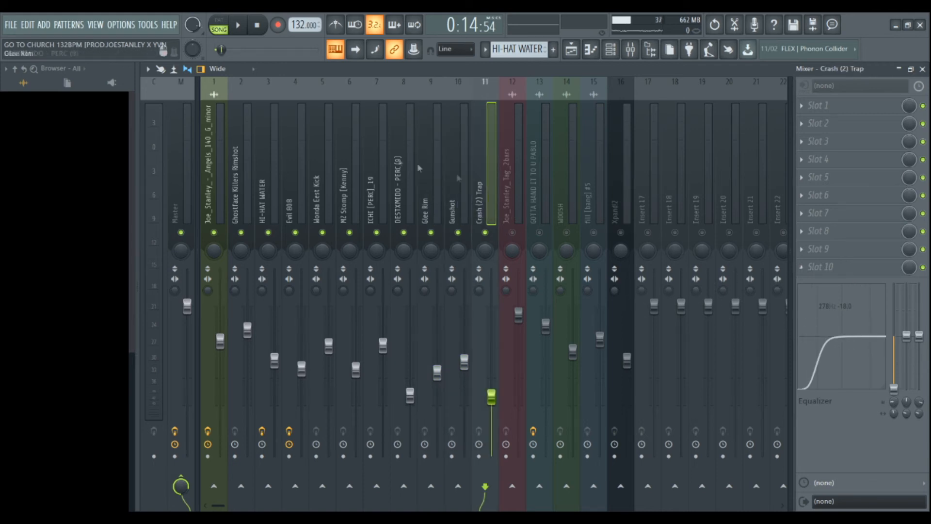
- Compare the mixer equalizer low cuts across the percussion tracks from ICHI [PERC]_19 through Crash (2) Trap
click(372, 161)
click(427, 166)
click(475, 168)
click(452, 175)
click(372, 182)
click(409, 192)
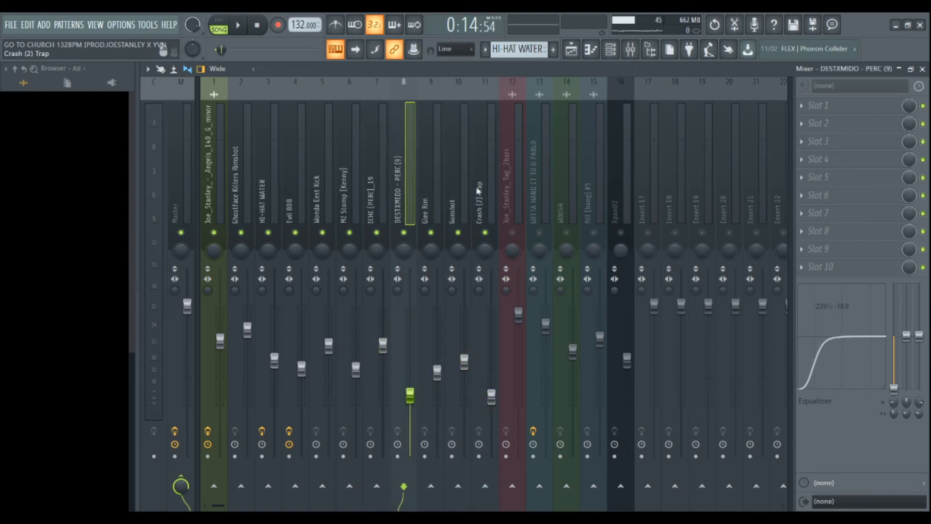
click(515, 204)
click(485, 209)
click(449, 211)
click(429, 215)
click(372, 221)
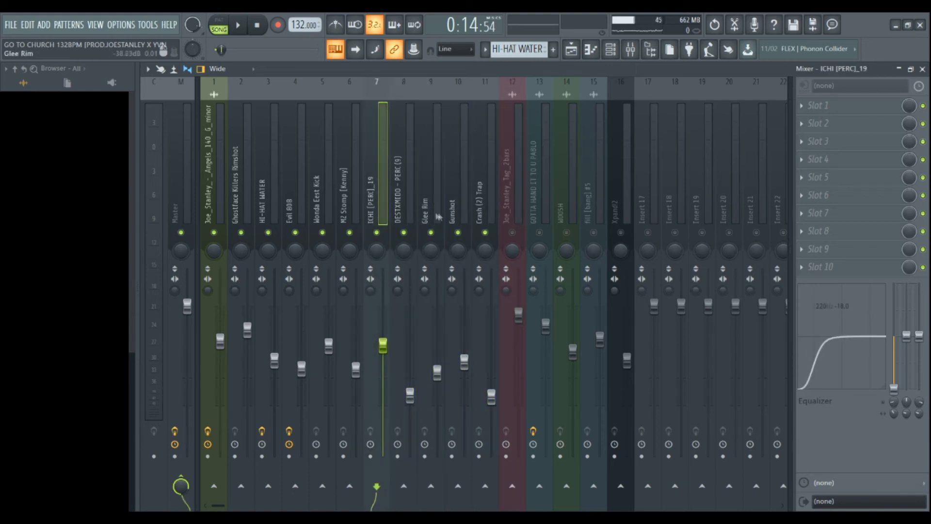
- Unmute the remaining mixer tracks from the producer tag through Xpand!2 and recheck the Gunshot track's equalizer
click(493, 232)
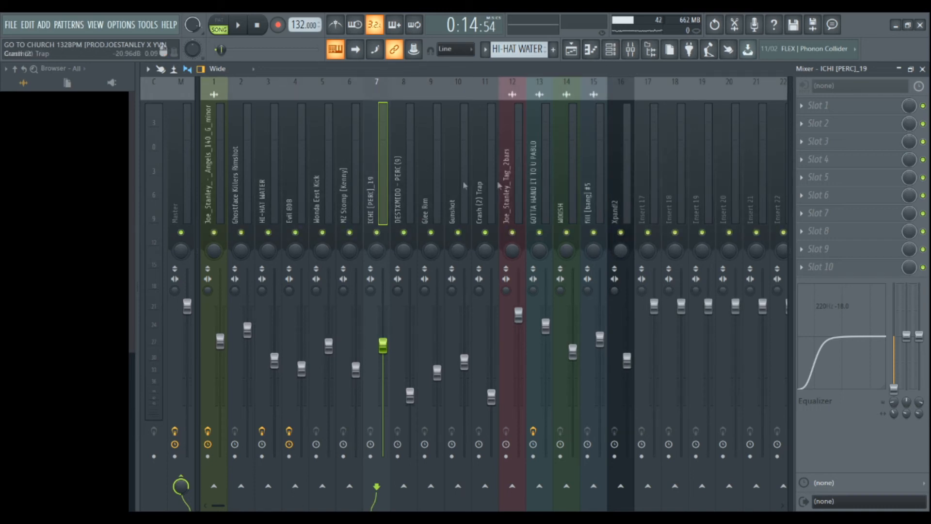
click(431, 195)
click(405, 195)
click(461, 184)
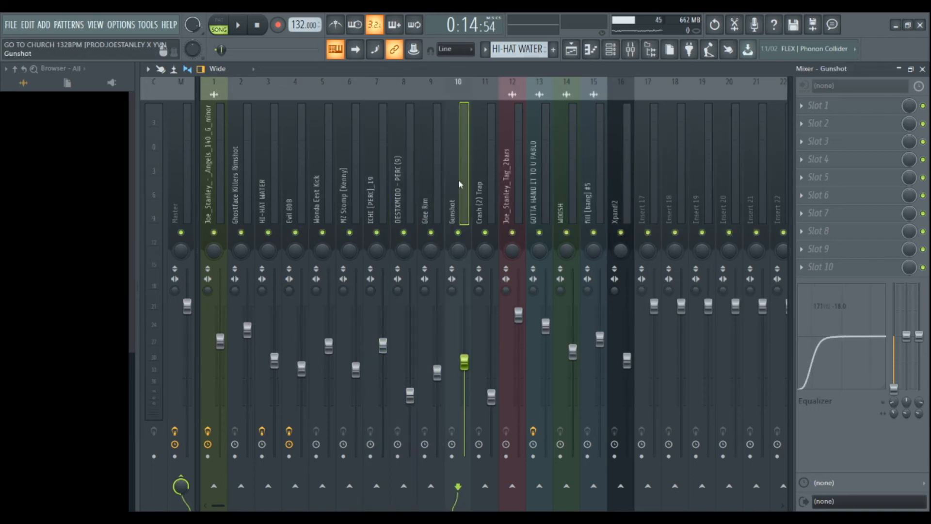
- Review the equalizer low cut on the producer tag's mixer track
click(509, 221)
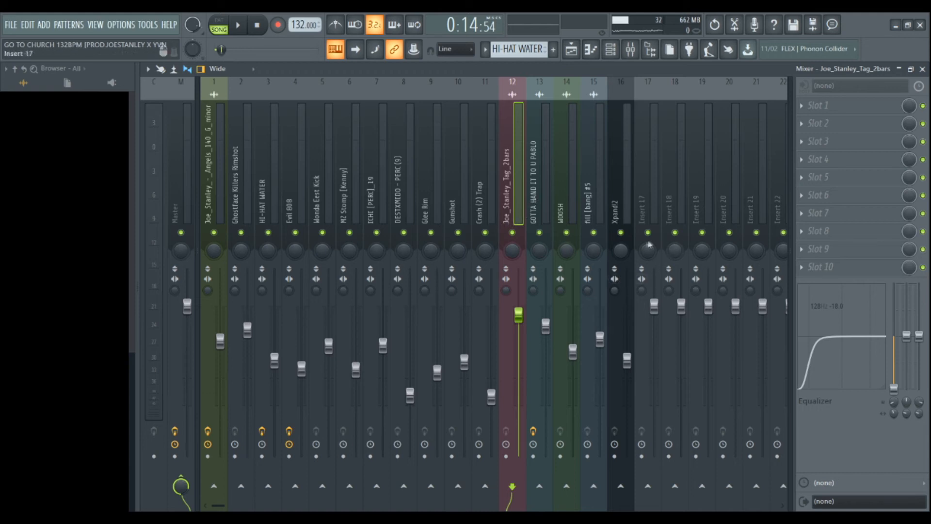
click(549, 214)
click(518, 214)
- Inspect the Fruity Reeverb 2 and Fruity delay 2 effects on the GOTTA HAND IT TO U PABLO mixer track
click(539, 201)
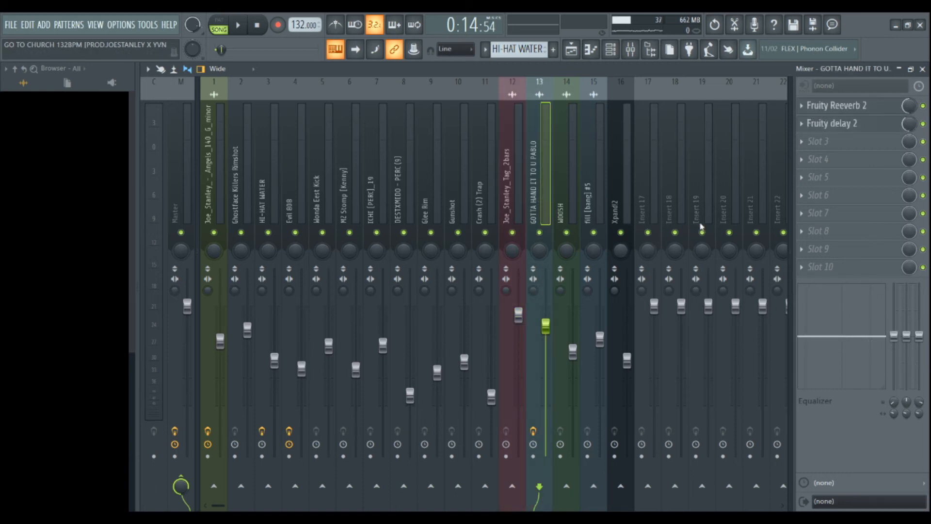
click(869, 123)
click(868, 122)
click(869, 111)
click(869, 111)
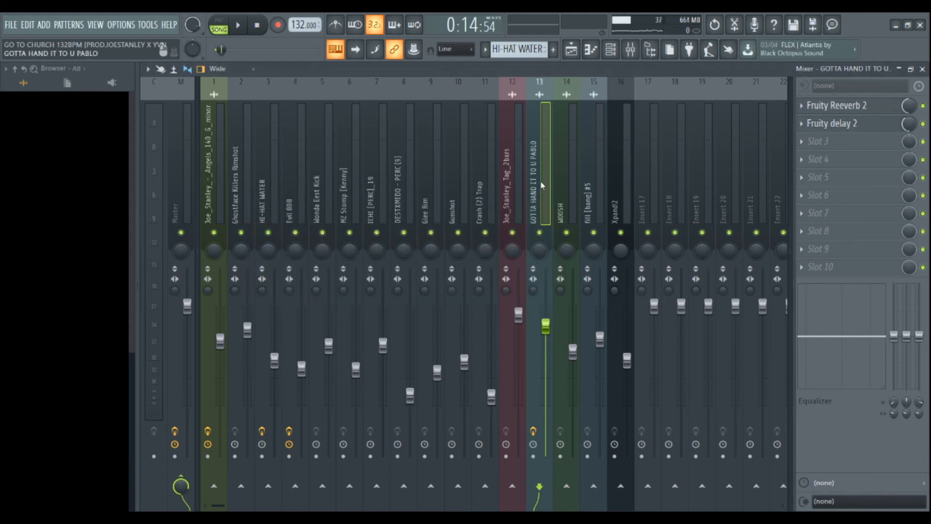
- Check the effect slots and equalizers of the WOOSH, fill [bang] #5 and Xpand!2 mixer tracks
click(567, 184)
click(588, 202)
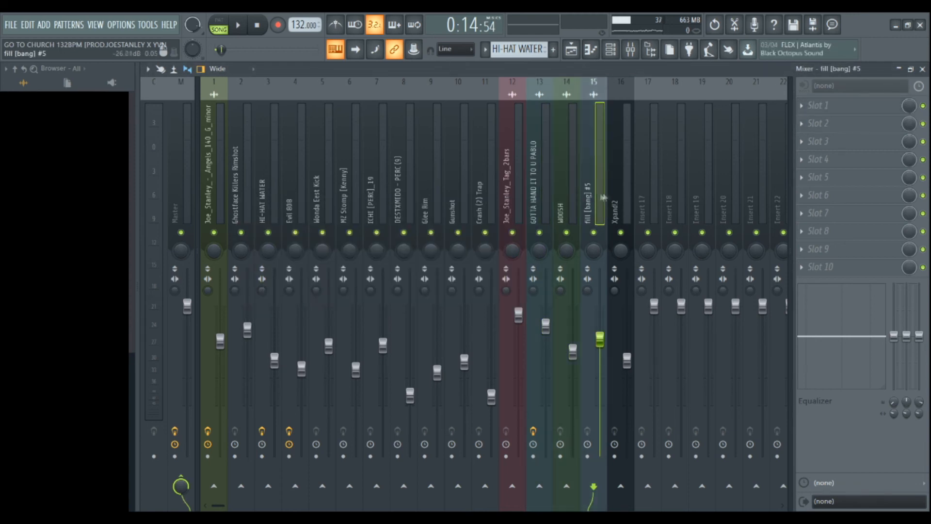
click(615, 197)
click(599, 197)
click(624, 198)
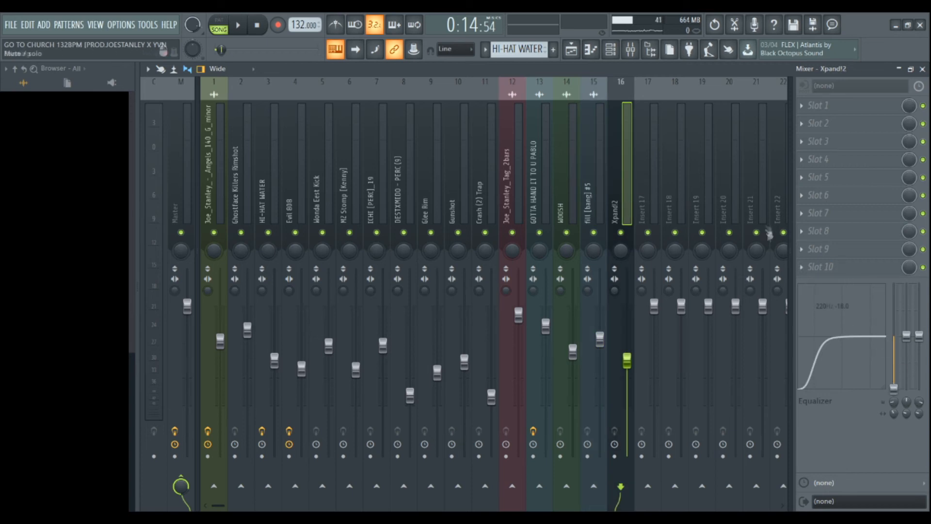
- Return to the playlist and look over the whole arrangement, including the Pattern 11 clips on Track 20
click(572, 49)
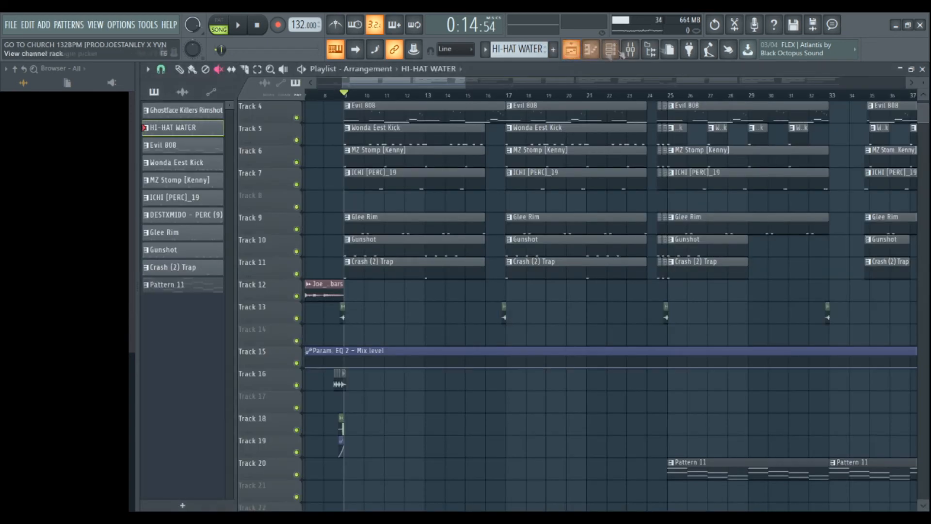
scroll(441, 355, down, 5)
scroll(447, 356, down, 6)
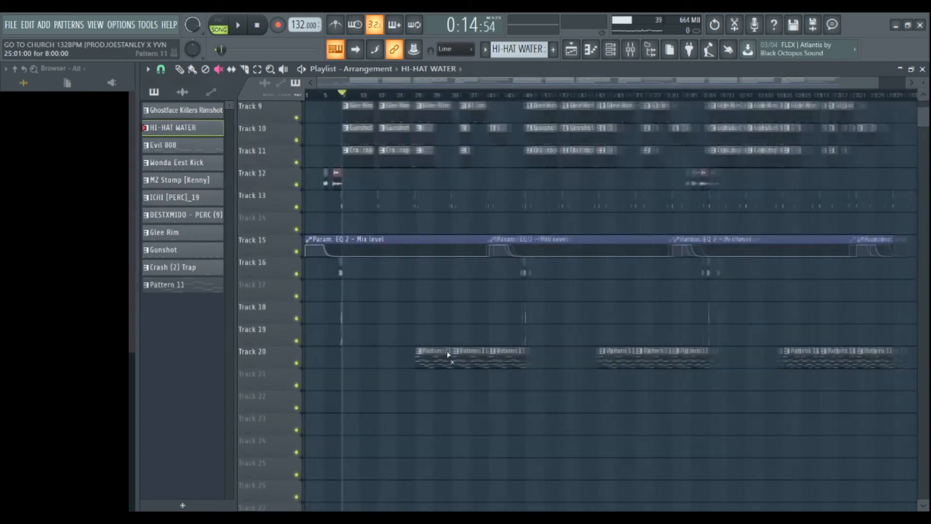
scroll(446, 352, down, 5)
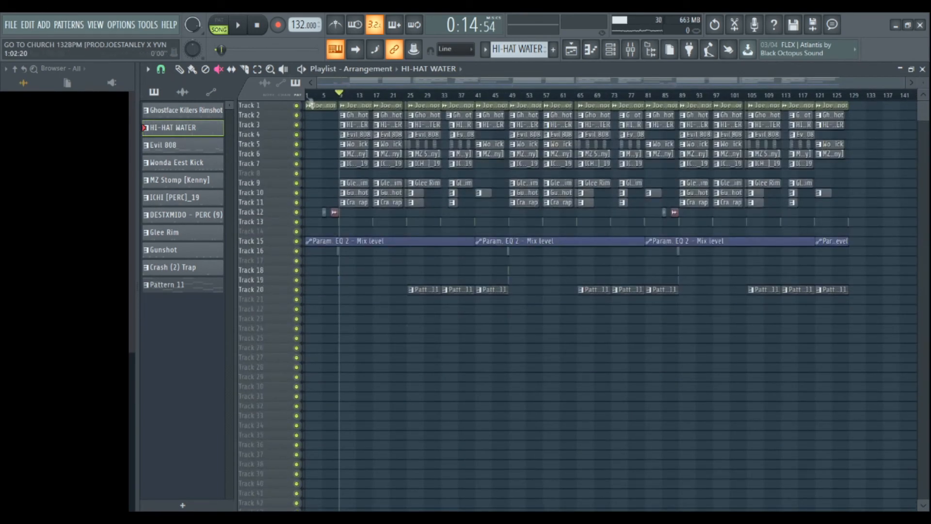
- Examine the transition into bar 9, including the WOOSH, fill [bang] and kick riser clips and the drum patterns starting there
scroll(388, 262, up, 10)
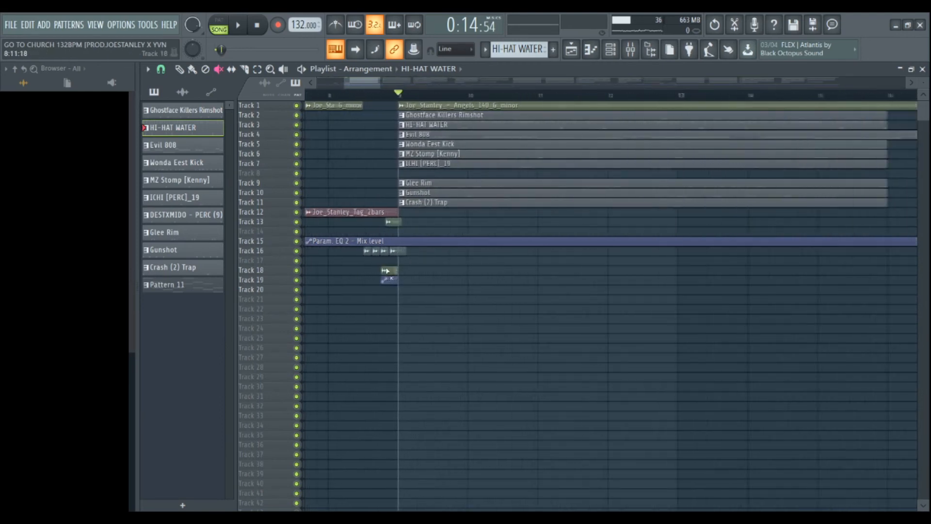
scroll(352, 187, up, 5)
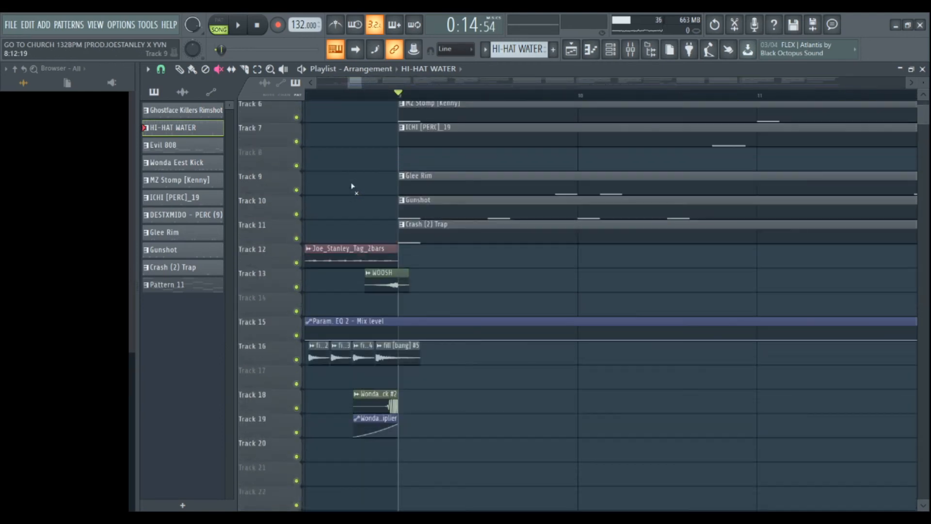
scroll(364, 212, down, 8)
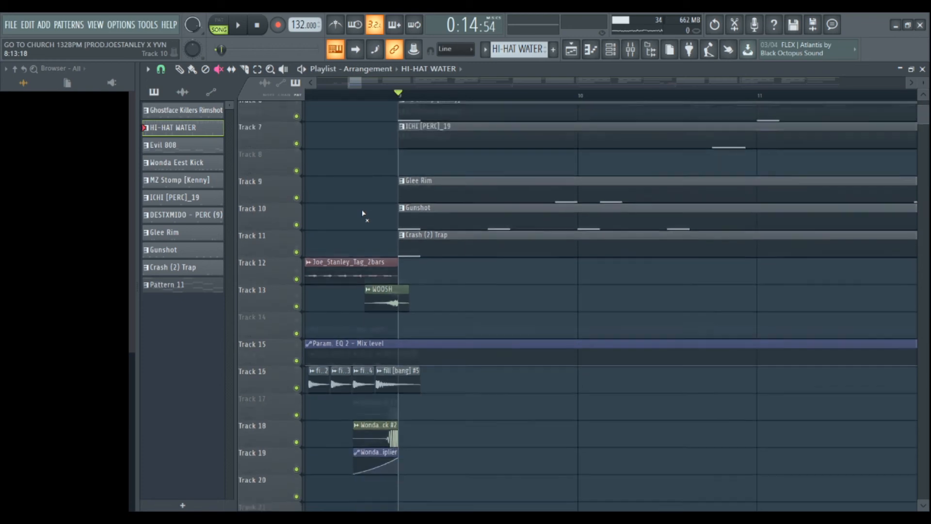
scroll(345, 208, down, 4)
scroll(345, 207, down, 5)
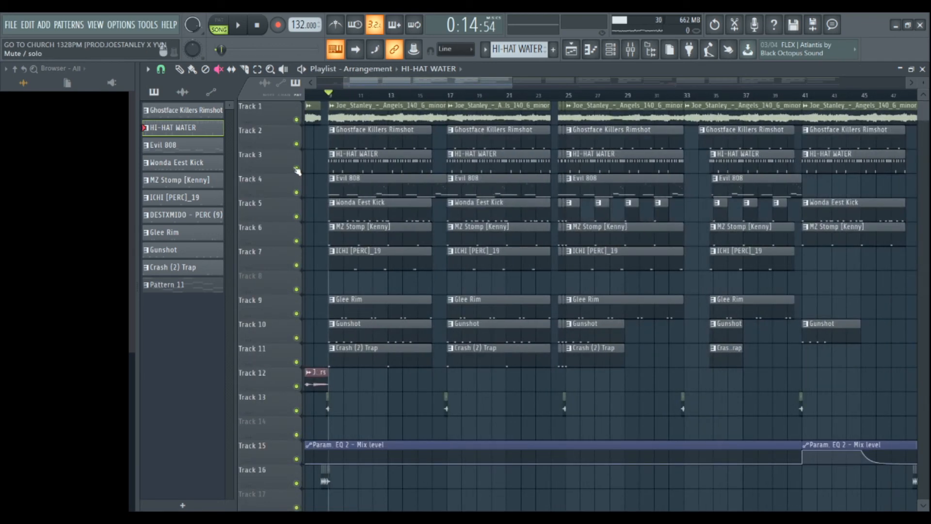
scroll(305, 262, up, 2)
scroll(310, 264, up, 5)
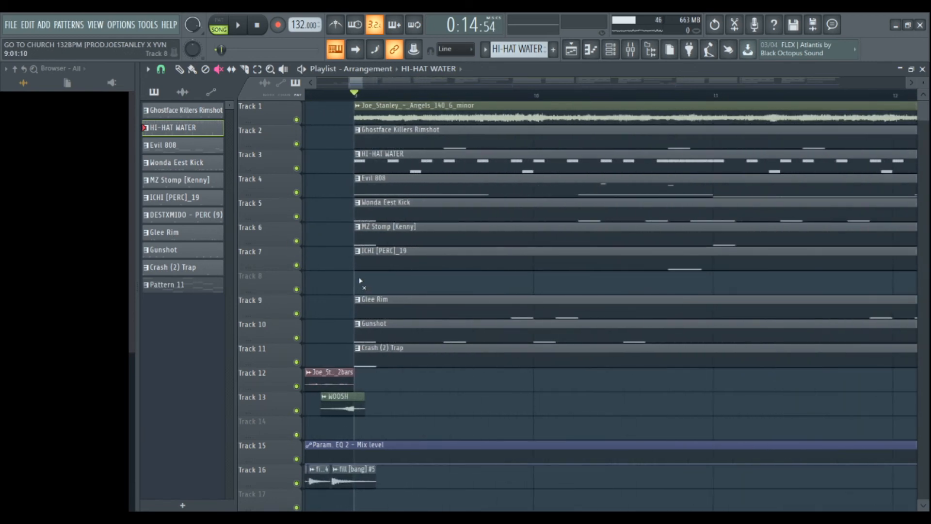
scroll(364, 281, down, 4)
scroll(402, 274, up, 3)
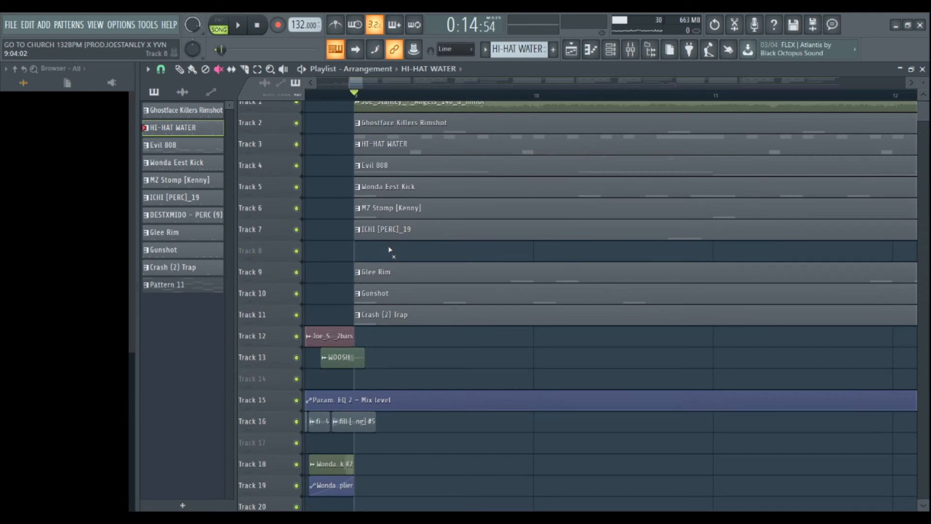
scroll(403, 271, up, 3)
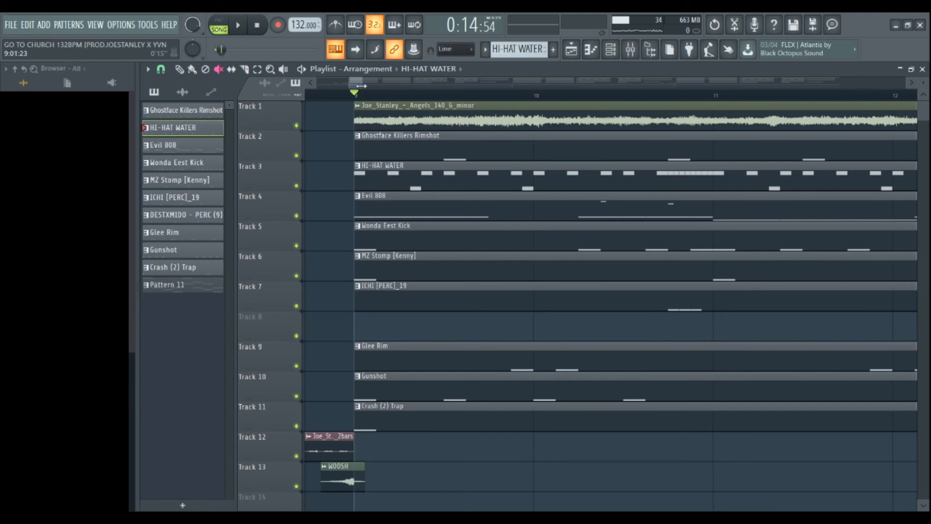
- Survey the arrangement from the intro through the repeated drum sections to the end of the song
scroll(360, 86, down, 6)
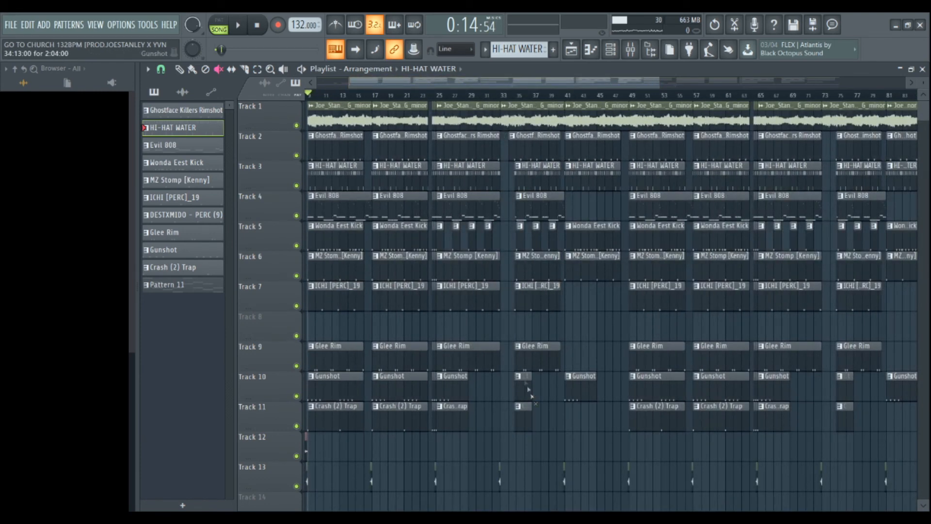
drag(540, 84, 506, 83)
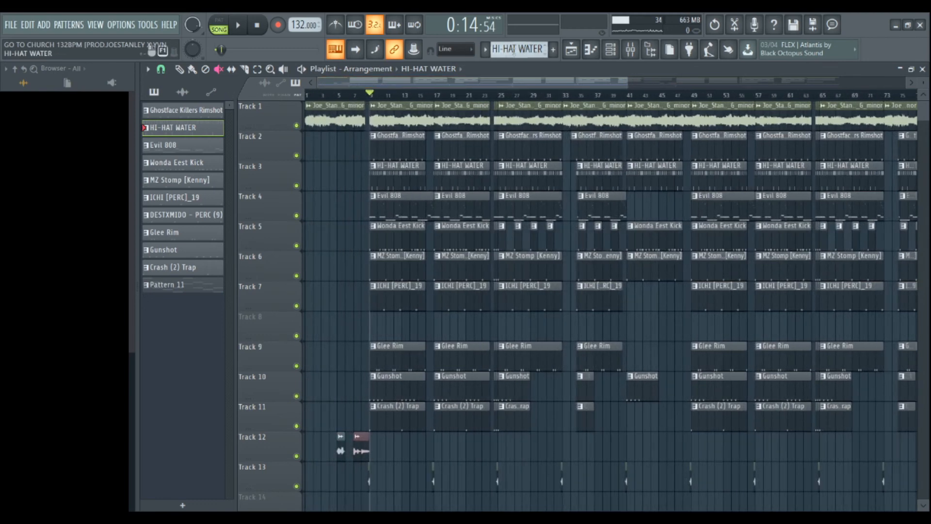
drag(625, 85, 902, 85)
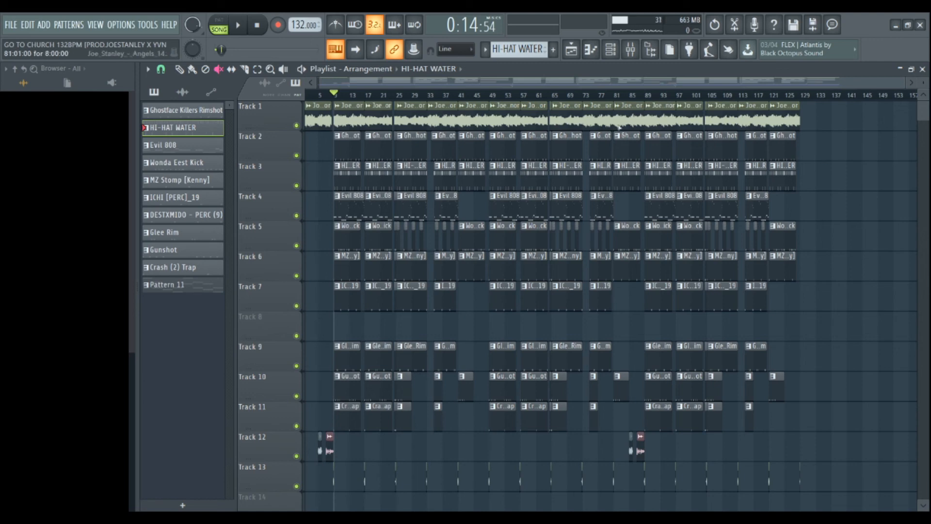
scroll(306, 387, up, 2)
scroll(350, 332, up, 4)
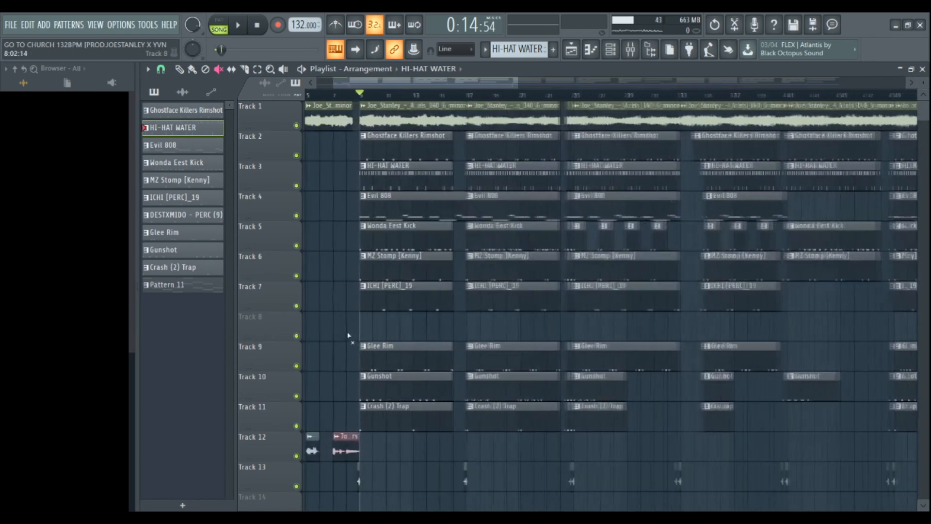
drag(394, 83, 339, 85)
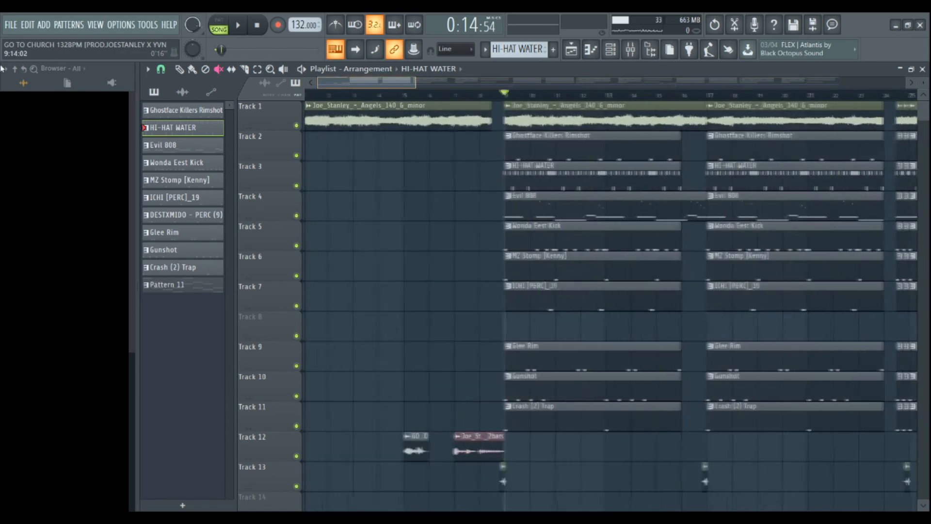
- Reset playback to the start of the song, fit the arrangement in view and play the full beat
click(260, 32)
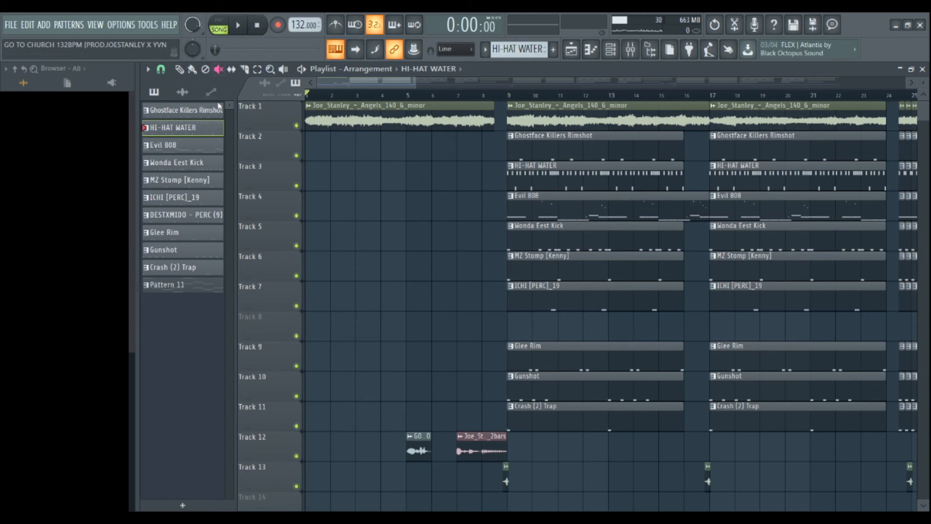
drag(415, 83, 909, 84)
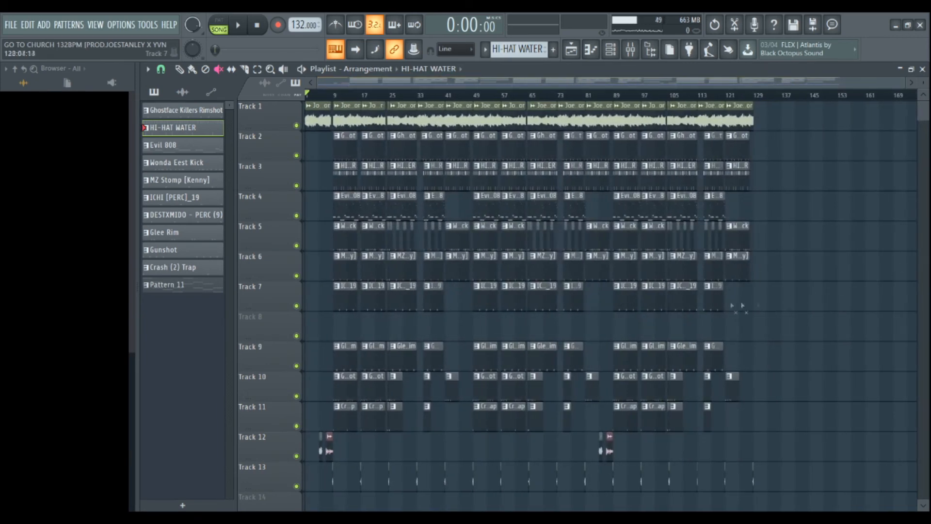
scroll(262, 286, up, 2)
key(p)
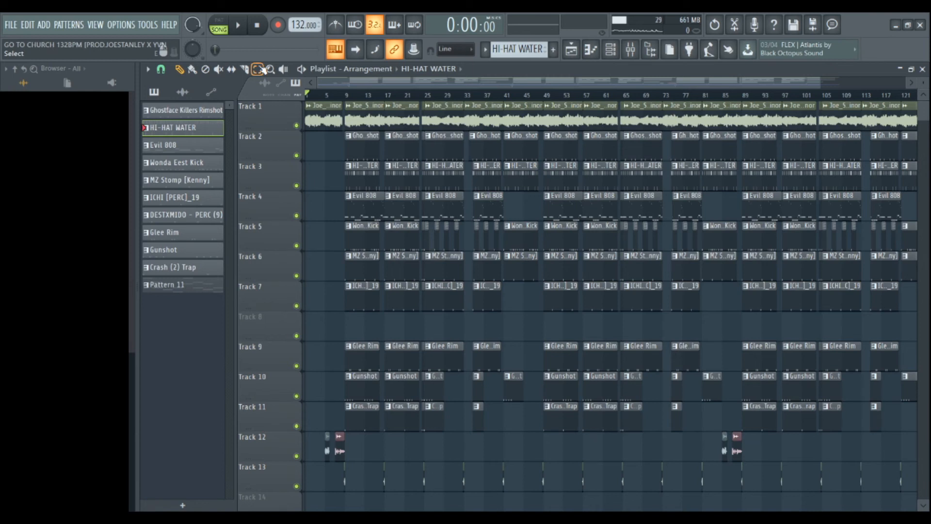
key(space)
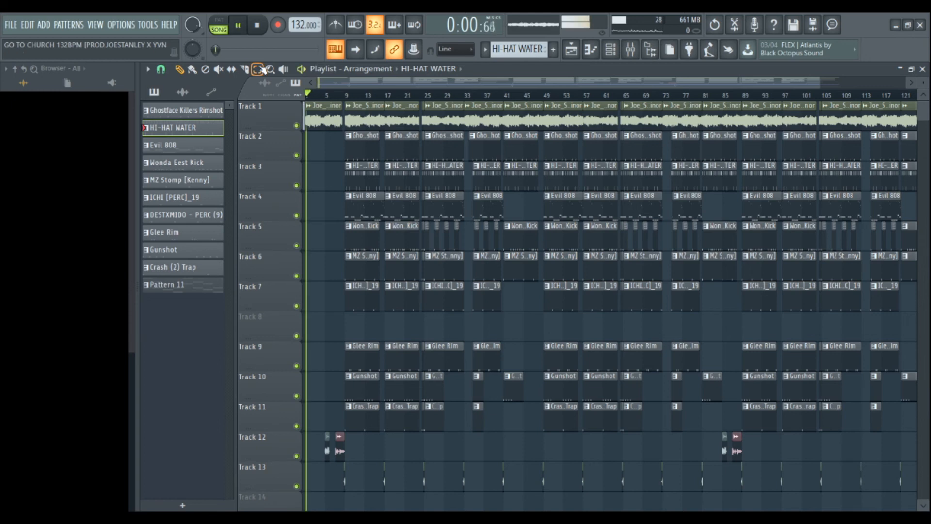